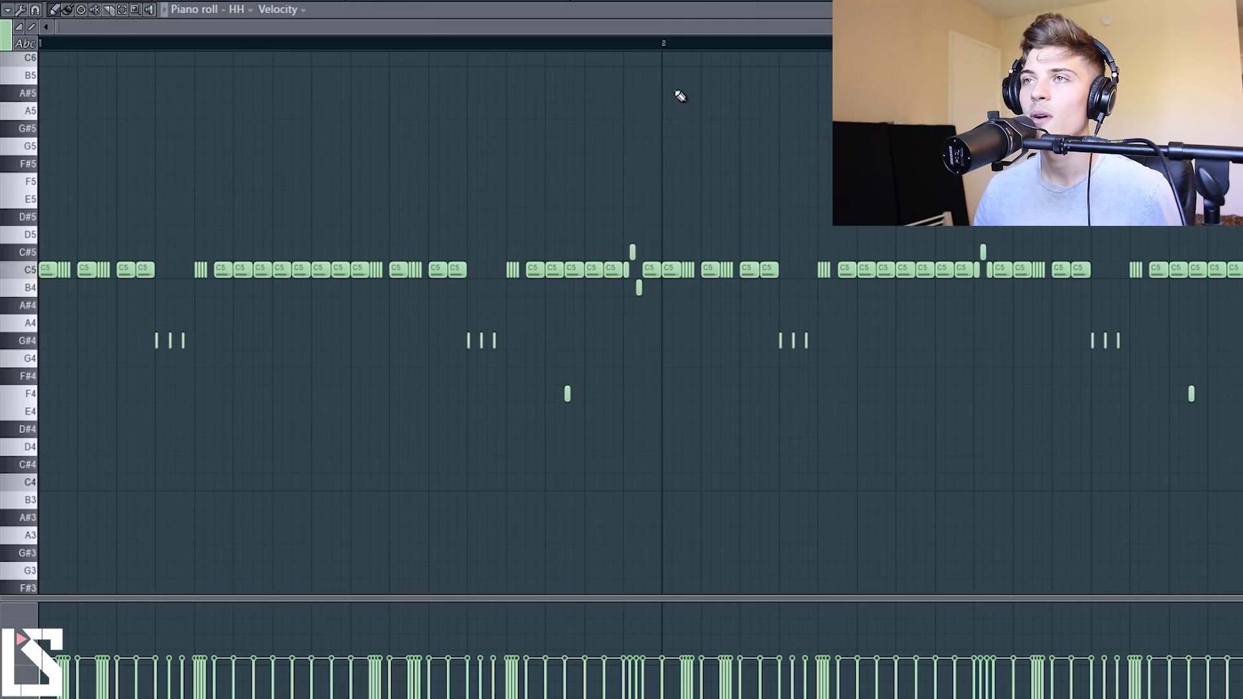
Try replacing the three-note C5 and C#5 roll midway through bar 2 with a single full-length C5 note
left_click_drag(662, 25, 1058, 26)
scroll(688, 31, "up", 3)
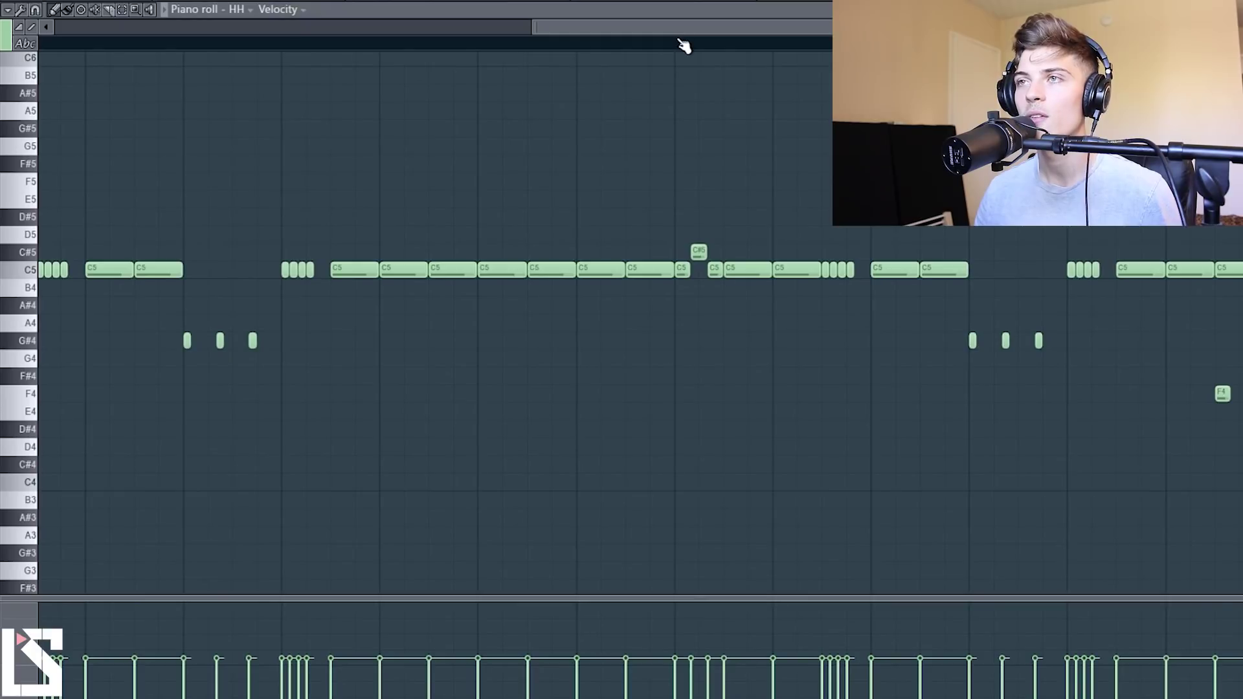
left_click_drag(674, 210, 722, 303)
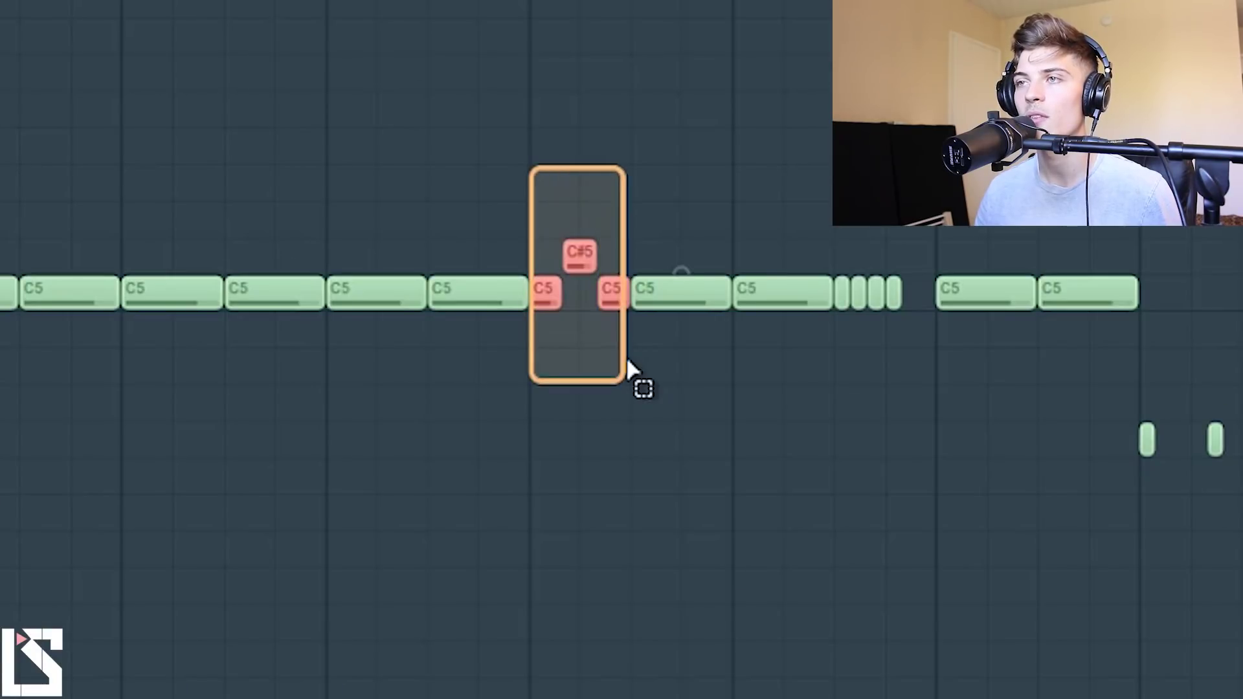
left_click_drag(627, 363, 627, 364)
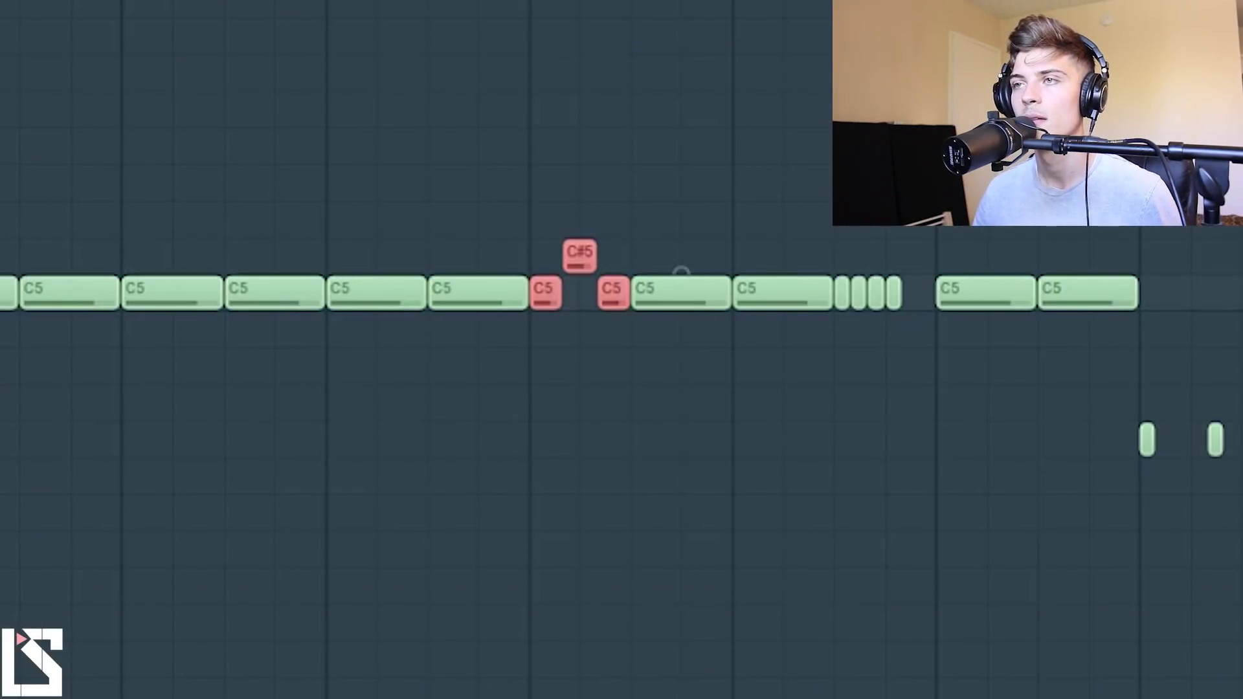
key("space")
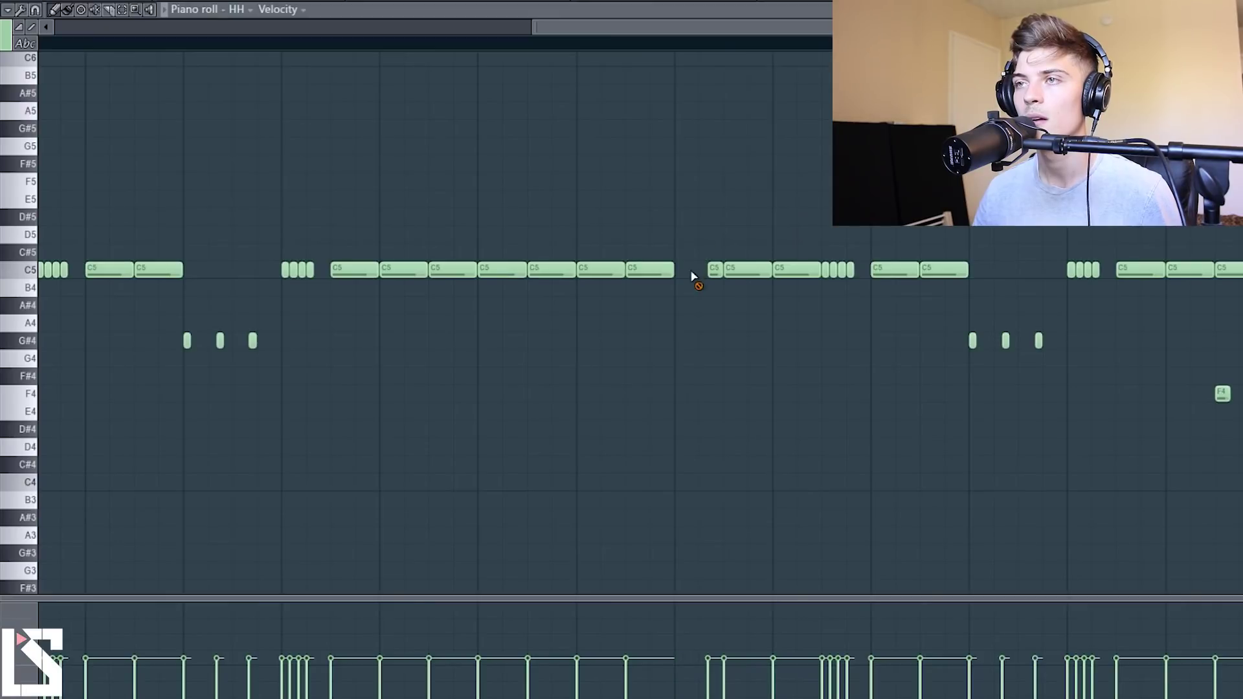
left_click(680, 270)
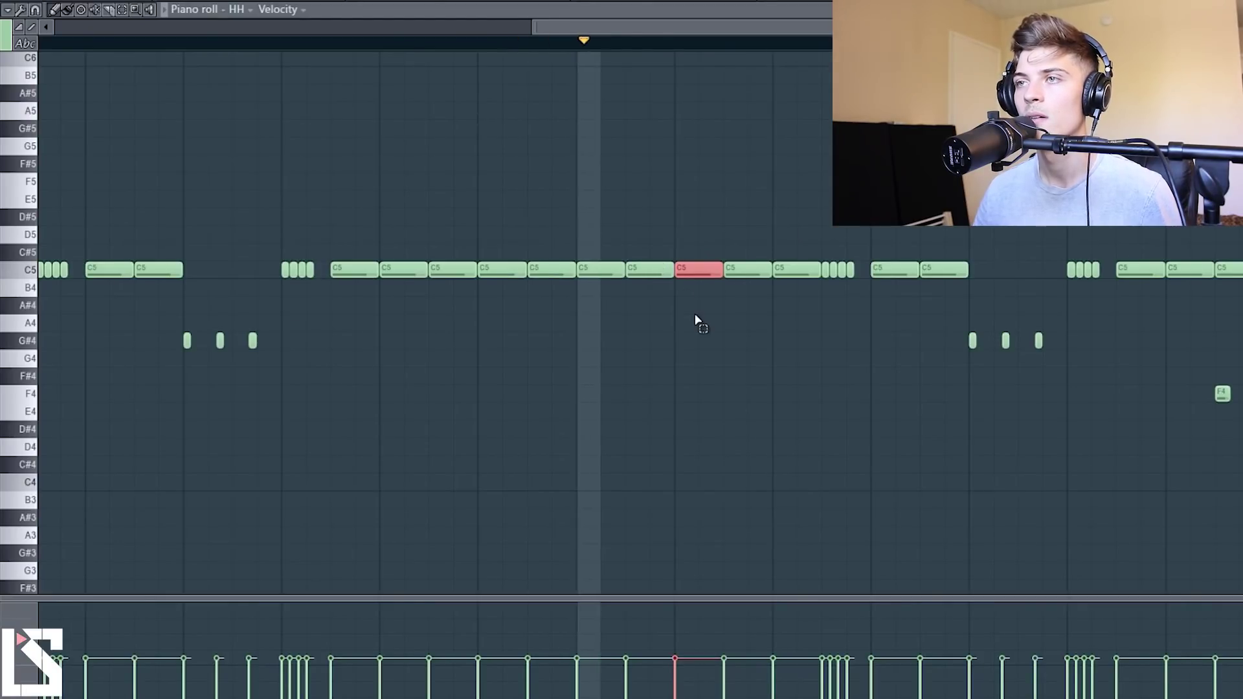
right_click(700, 273)
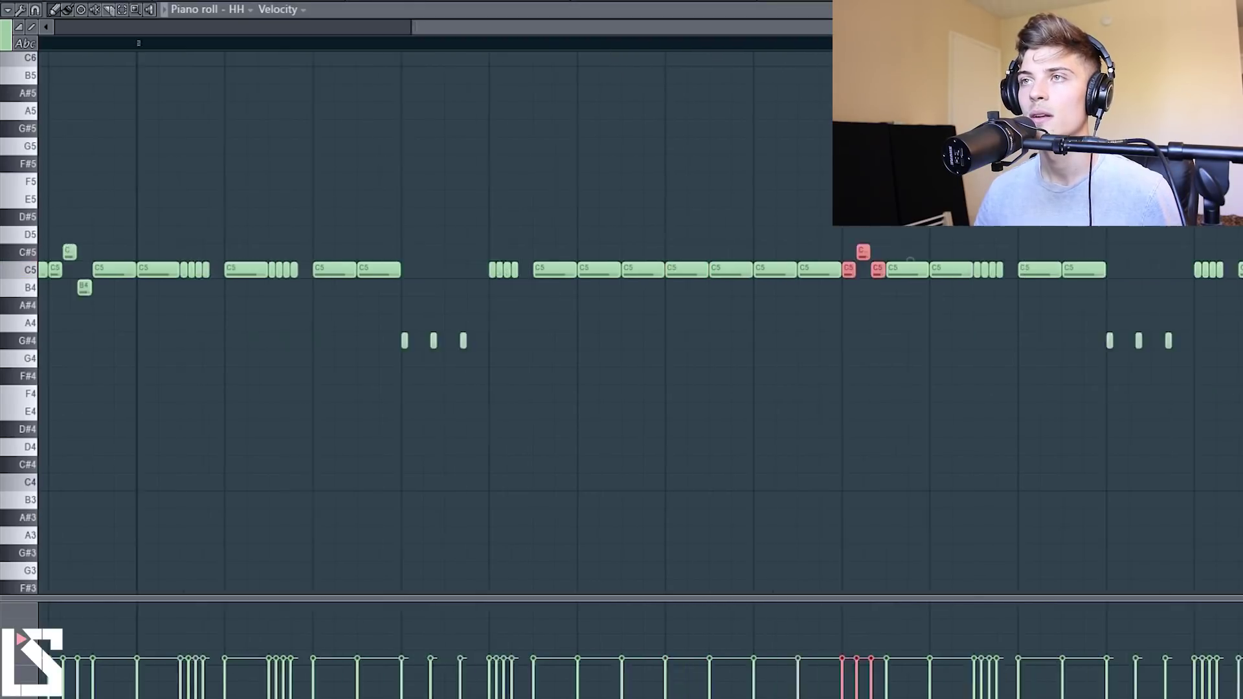
scroll(910, 259, "down", 4)
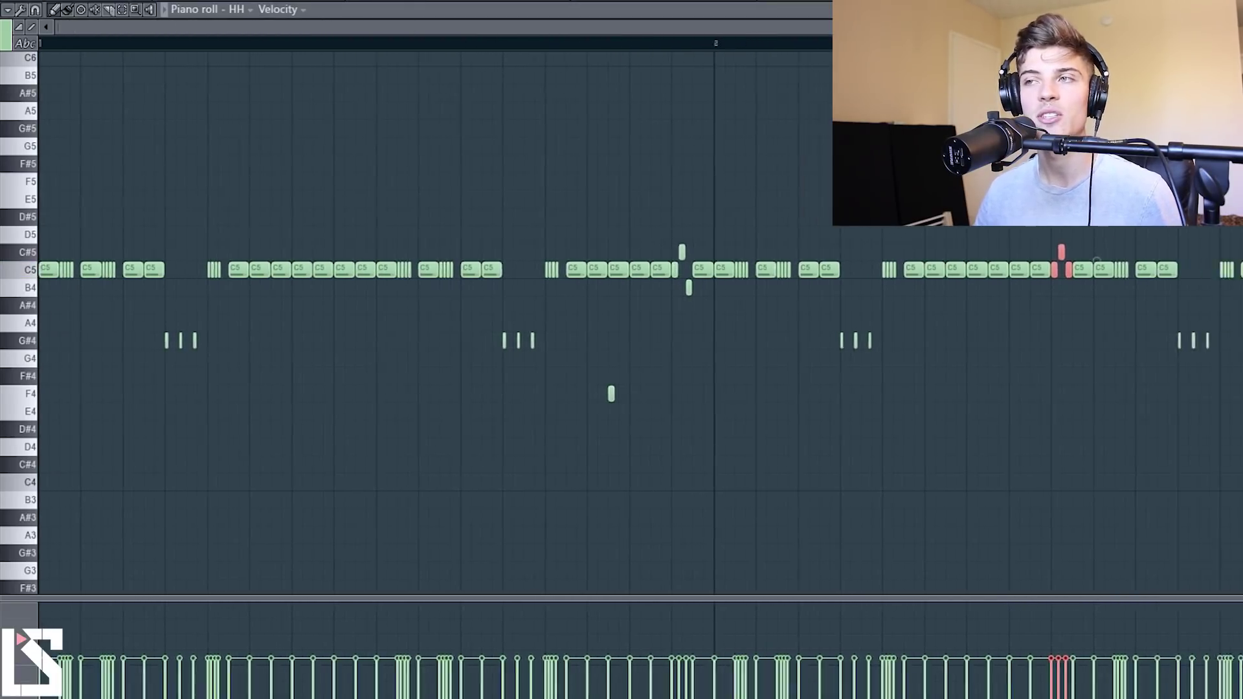
Delete all notes of the HH channel from the piano roll
scroll(1096, 261, "down", 1)
left_click_drag(1191, 174, 40, 489)
key("Delete")
Fill the HH channel with a hit on every second step and open its notes in the piano roll
key("F6")
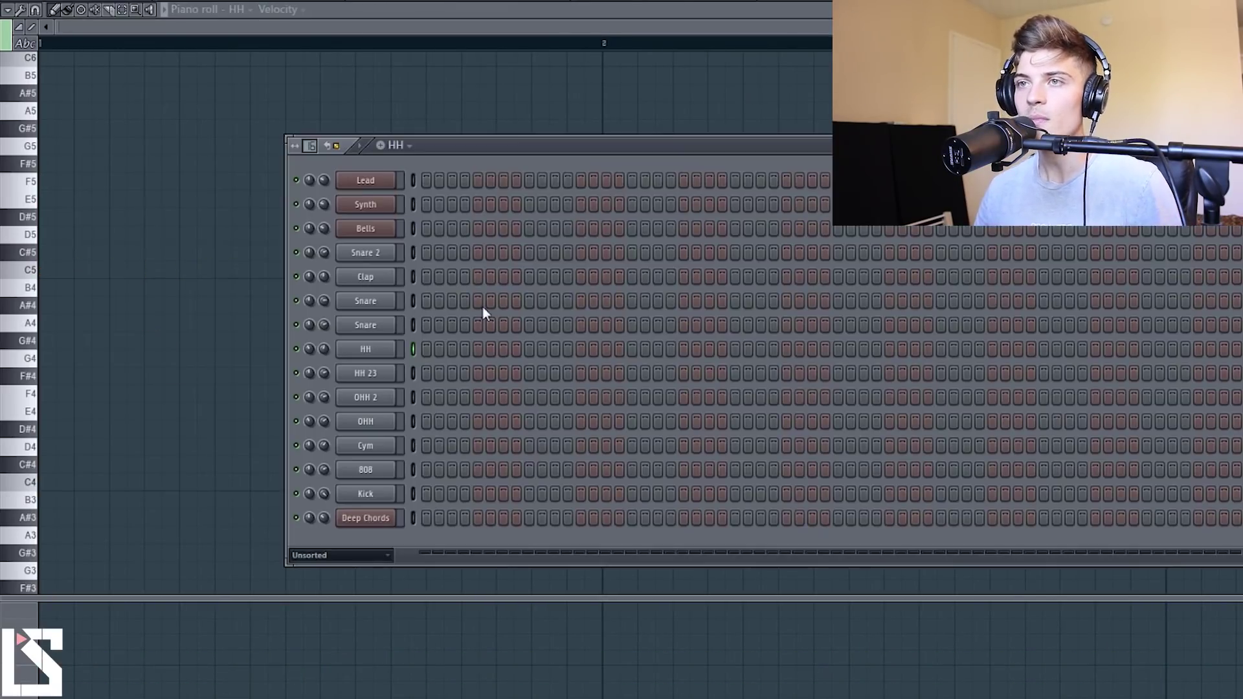
right_click(384, 350)
left_click(445, 467)
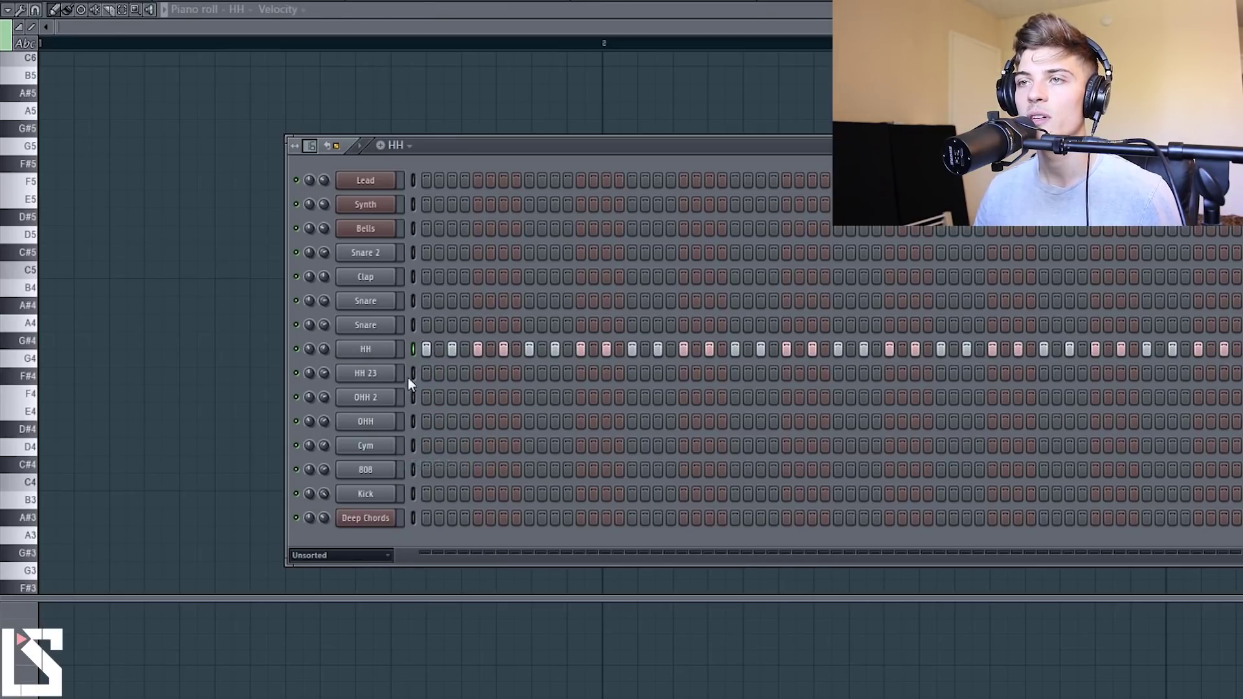
right_click(380, 354)
left_click(428, 348)
right_click(385, 350)
left_click(409, 350)
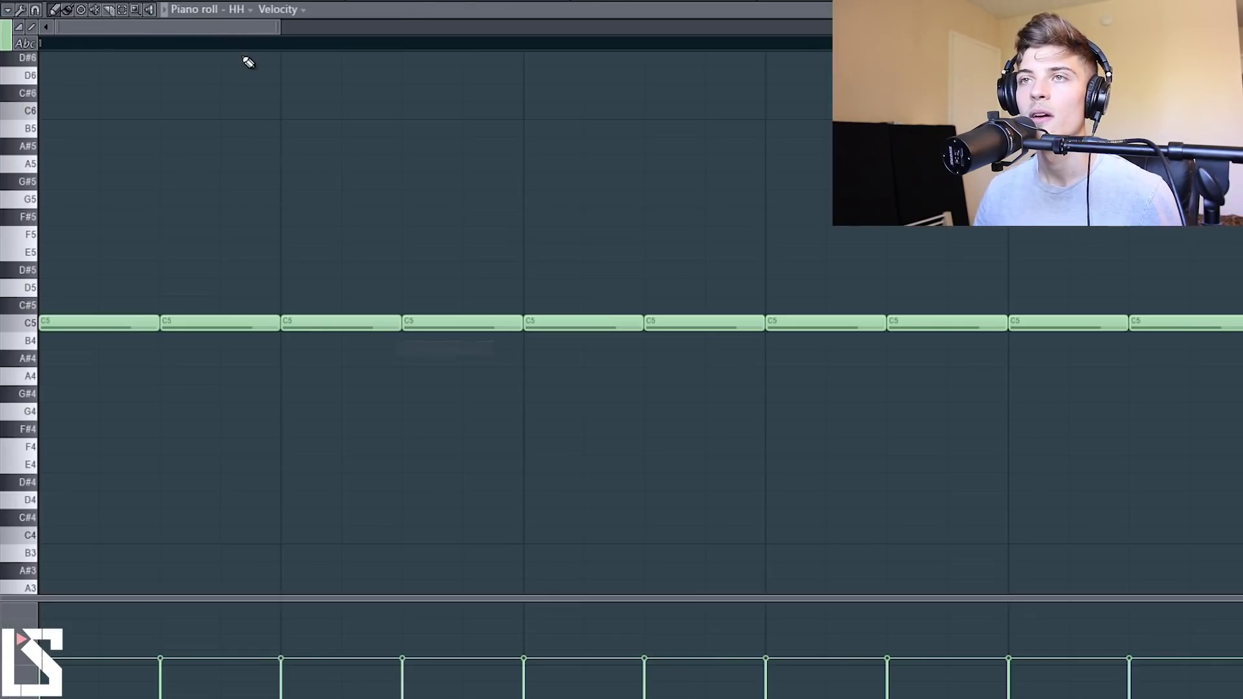
Set the piano roll's snap to 1/3 step
left_click_drag(280, 26, 768, 26)
scroll(246, 56, "down", 1)
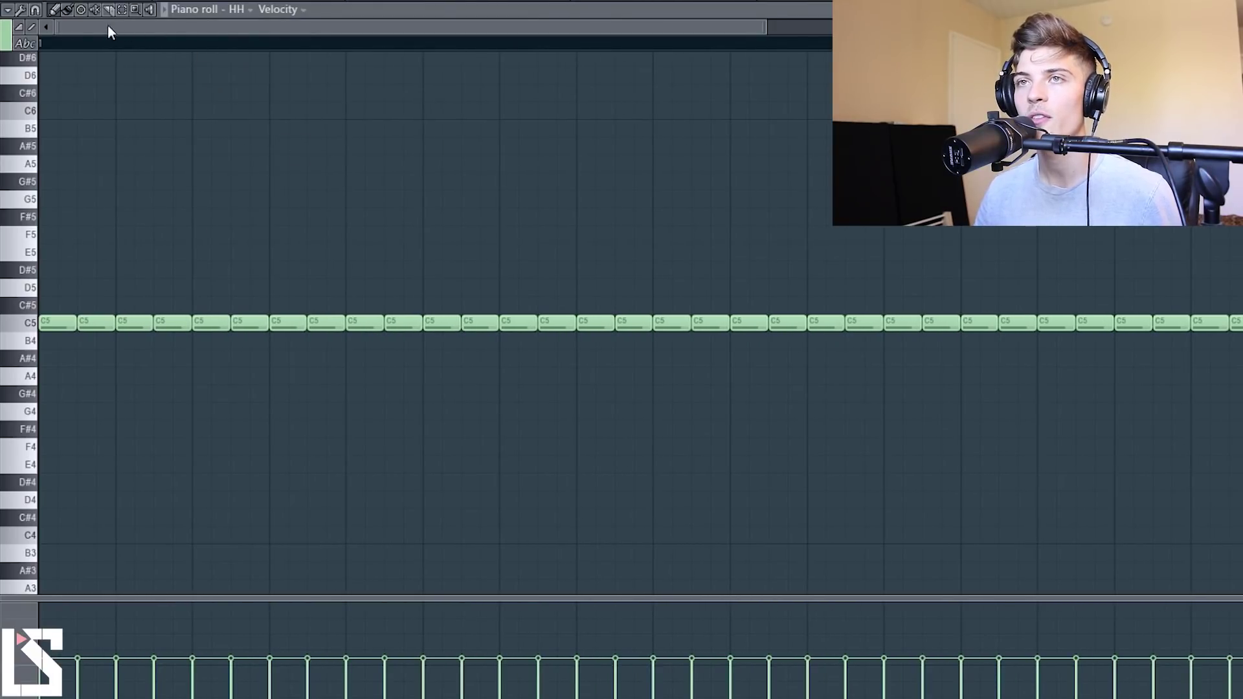
left_click(36, 11)
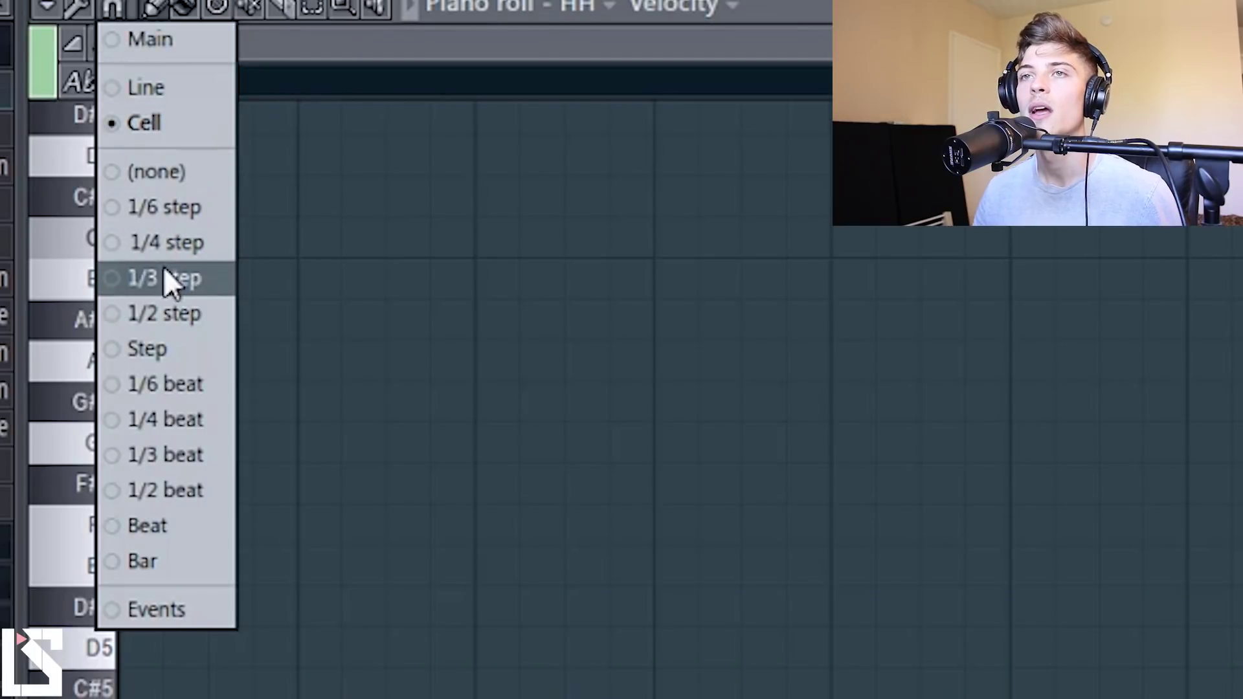
left_click(179, 282)
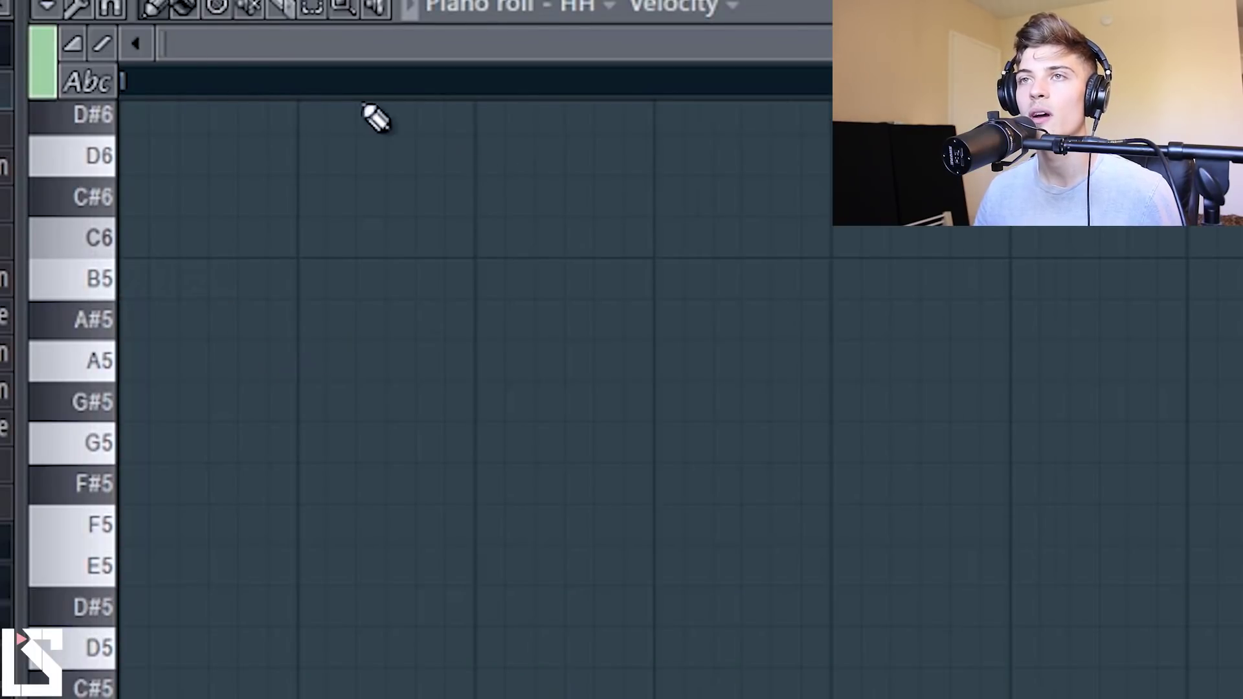
left_click(113, 8)
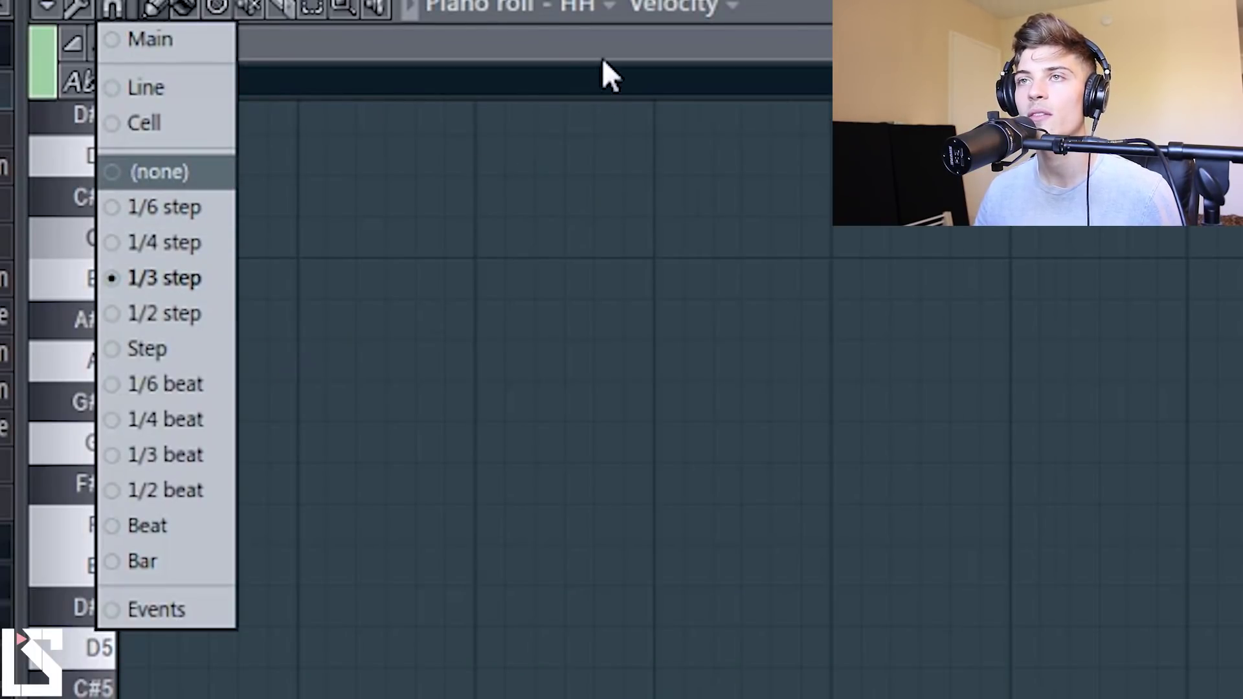
left_click(165, 242)
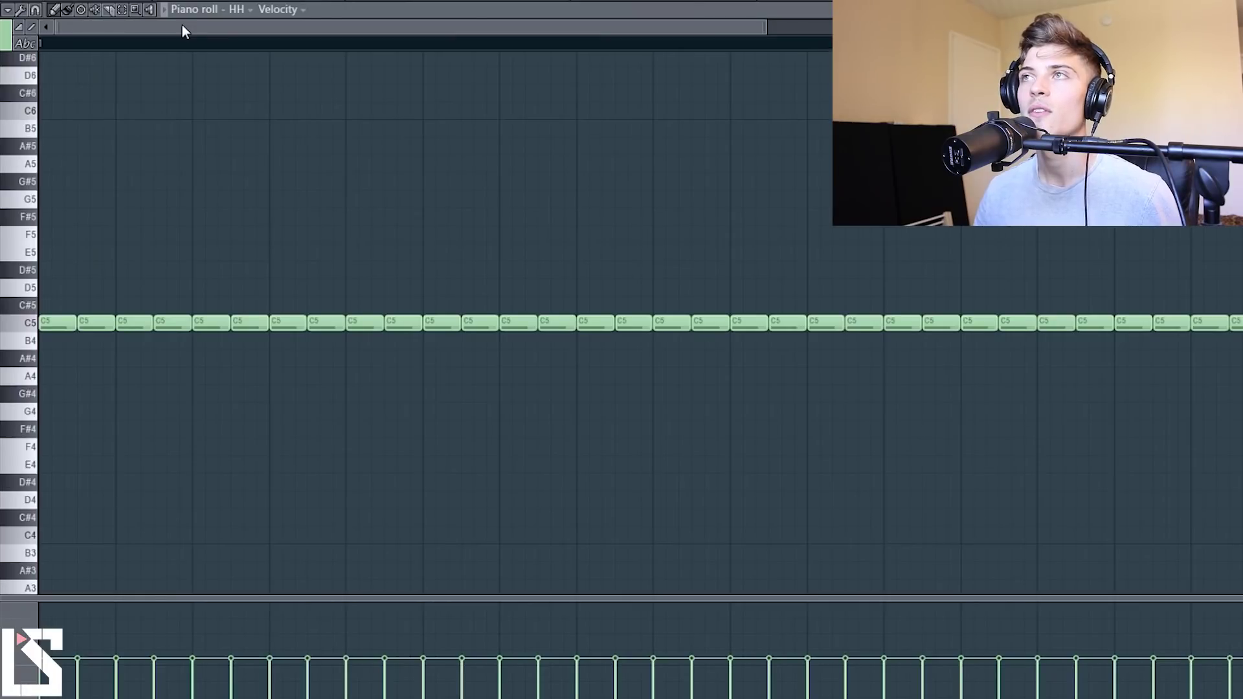
Shorten the first C5 hit to a third of its length and add two equal C5 notes after it as a triplet
scroll(178, 28, "up", 5)
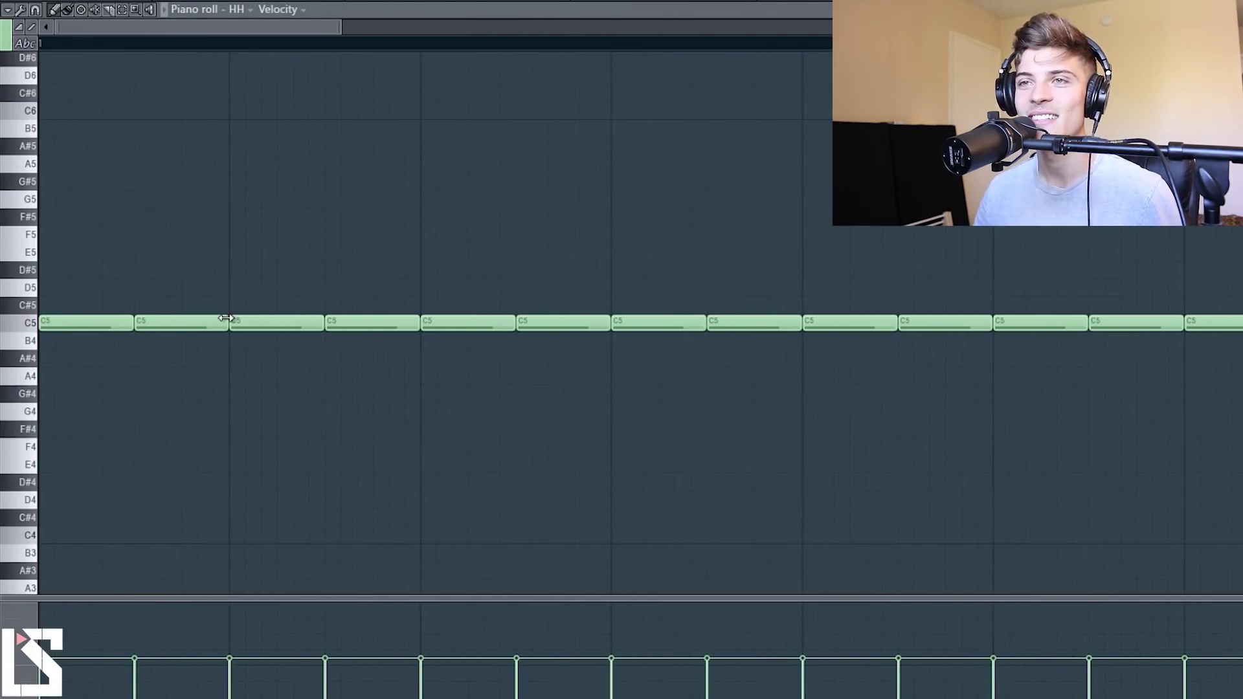
scroll(212, 43, "down", 2)
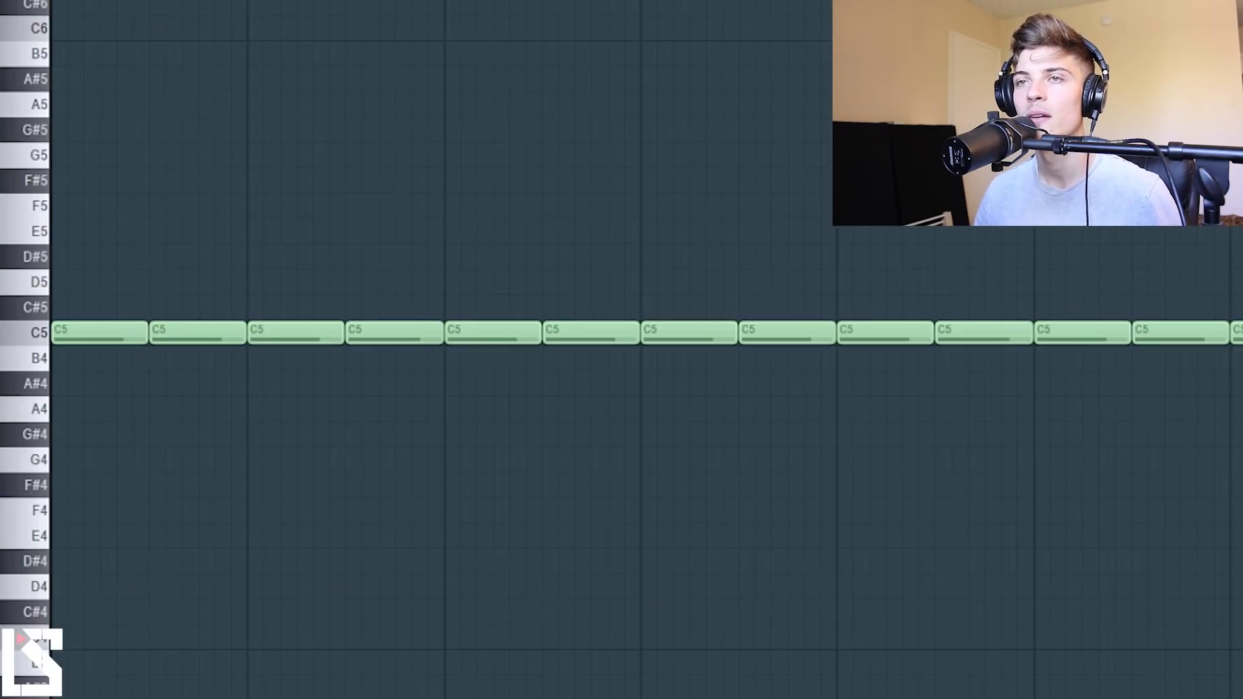
key("space")
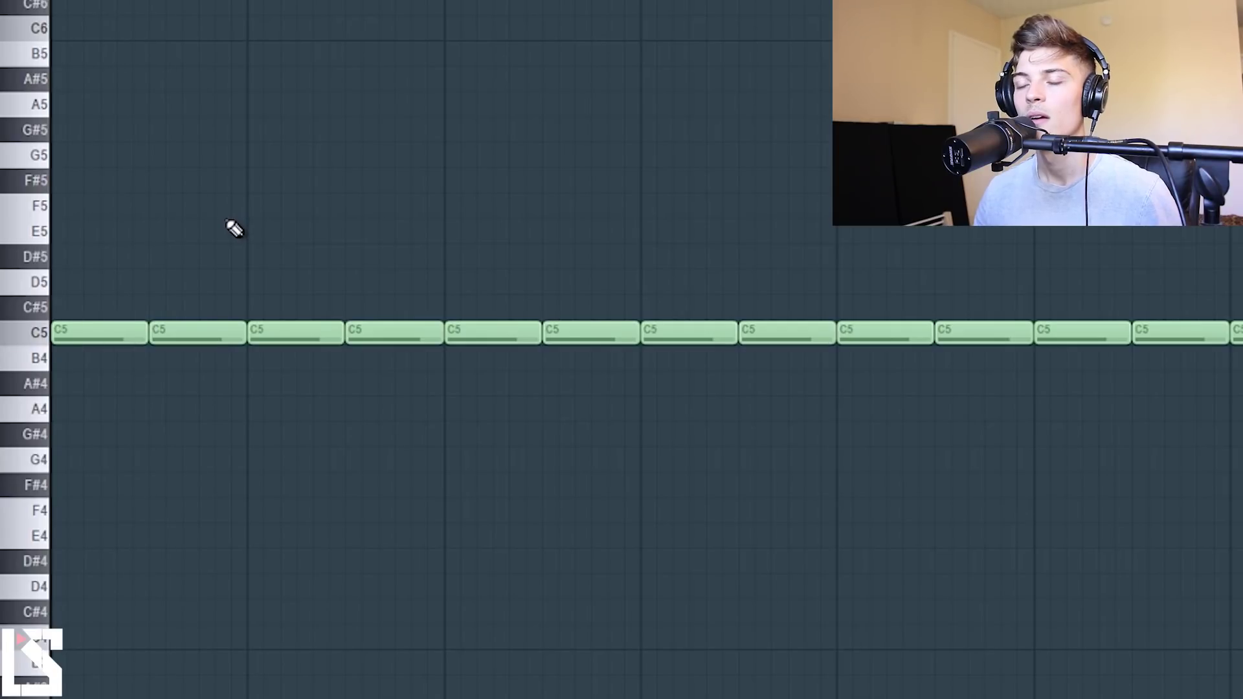
left_click_drag(147, 334, 71, 353)
left_click(88, 335)
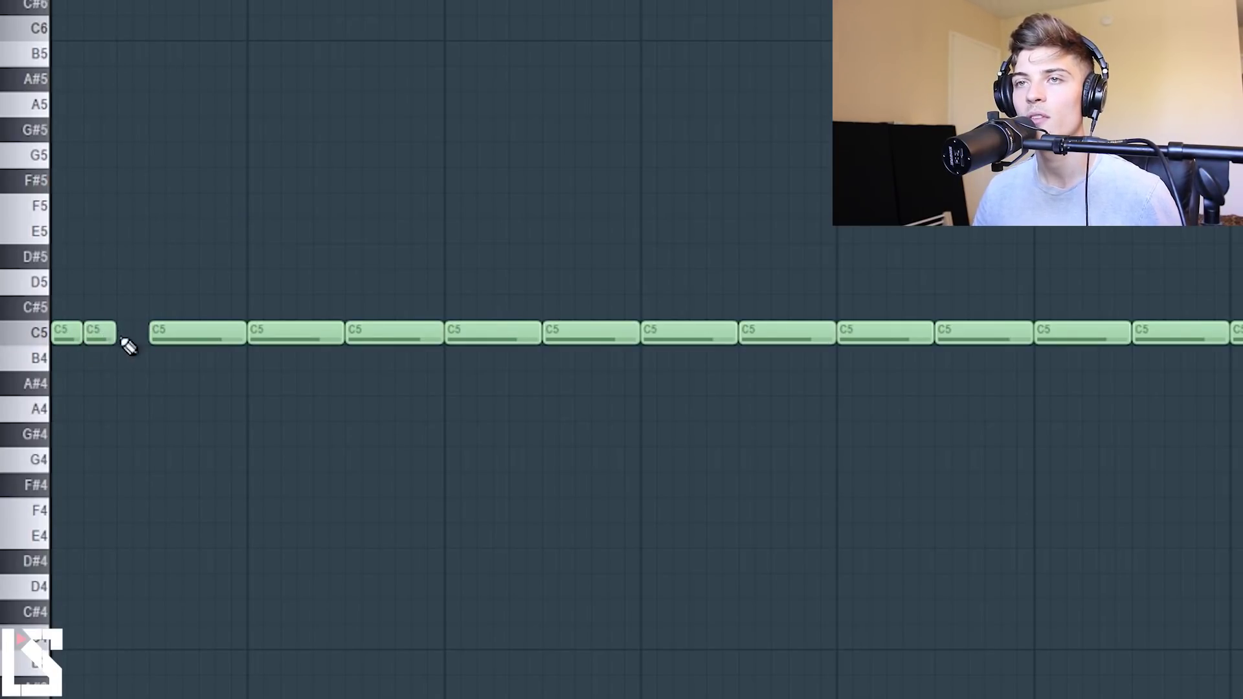
left_click(130, 333)
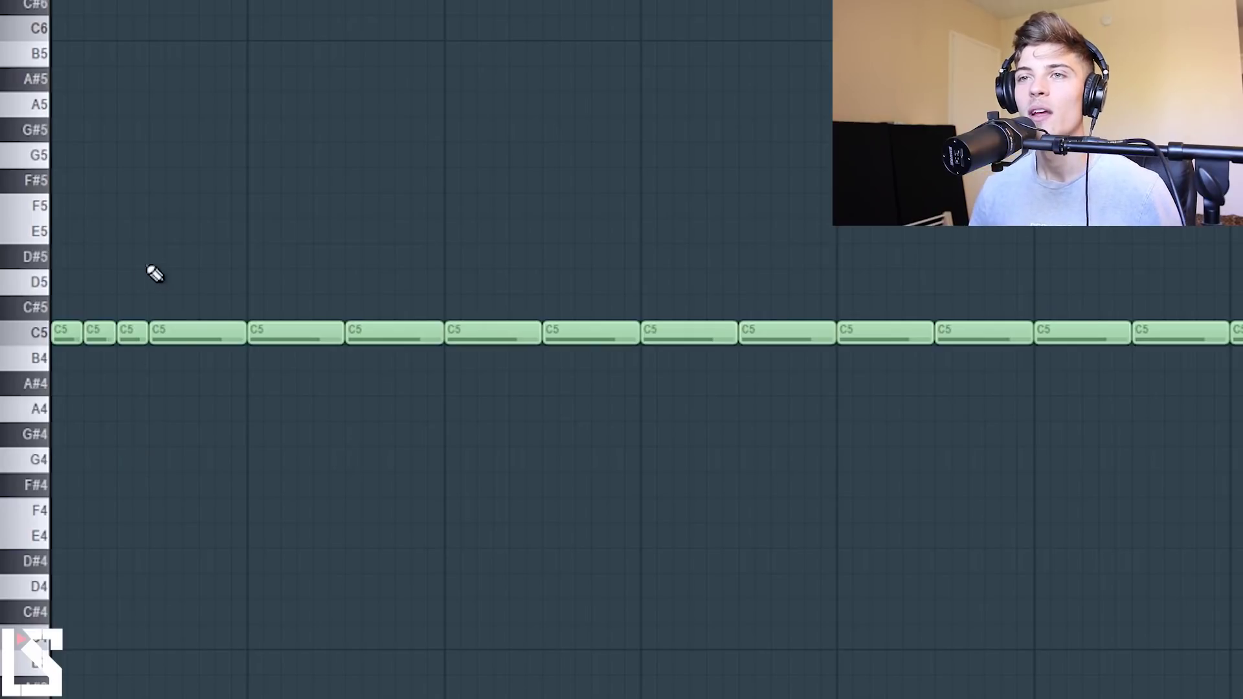
Replace the opening three-note triplet with a single full-length C5 note
right_click(132, 332)
right_click(100, 332)
right_click(67, 332)
left_click(58, 331)
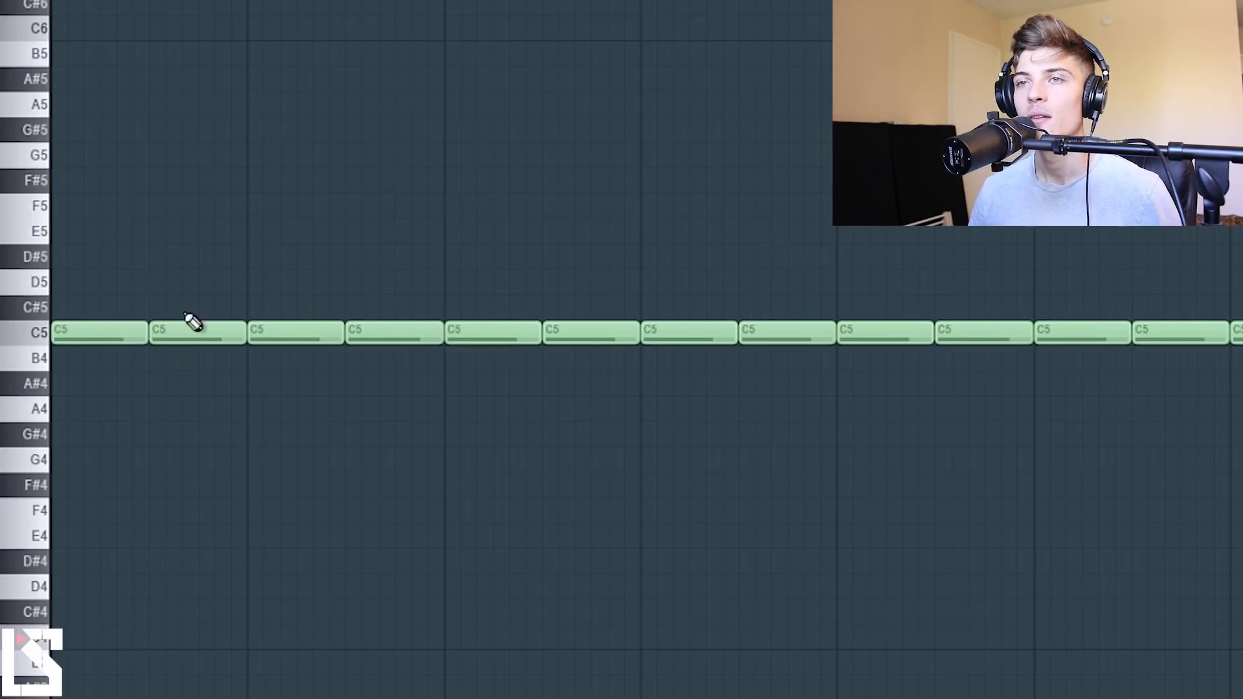
Turn the second C5 hit into a triplet of three equal C5 notes and play back the pattern
left_click_drag(197, 270, 203, 423)
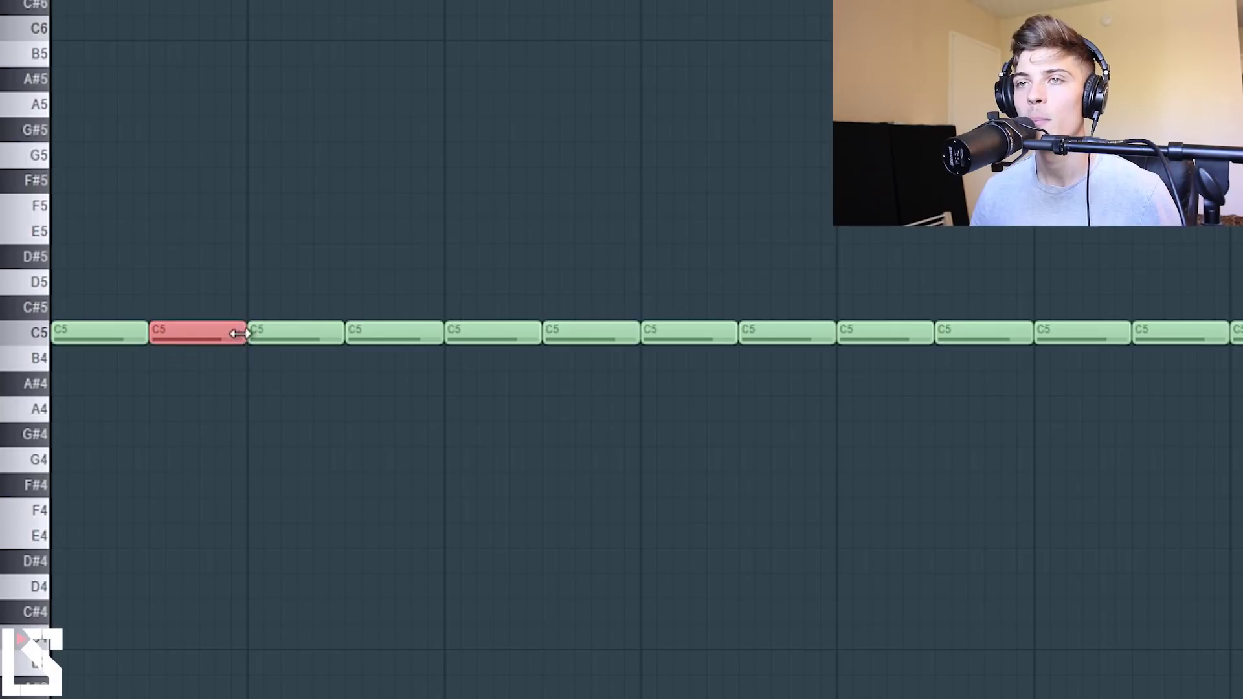
left_click_drag(239, 334, 181, 366)
left_click(194, 337)
left_click(222, 340)
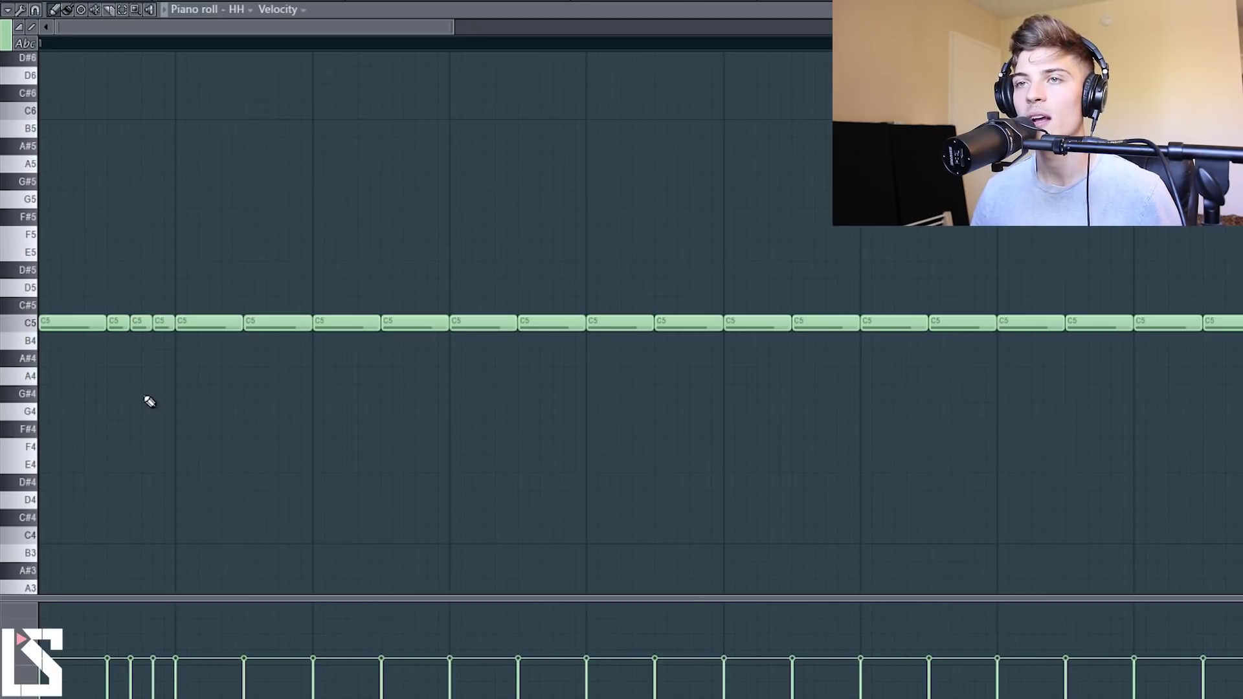
key("space")
key("space")
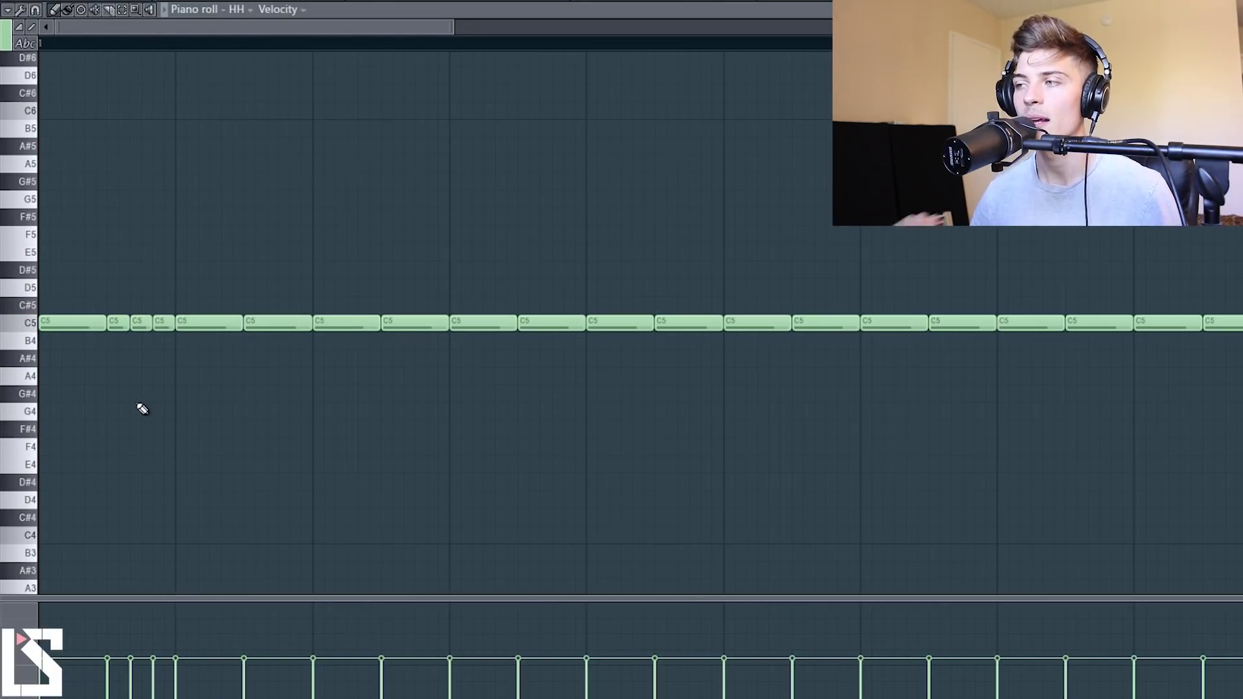
key("space")
key("space")
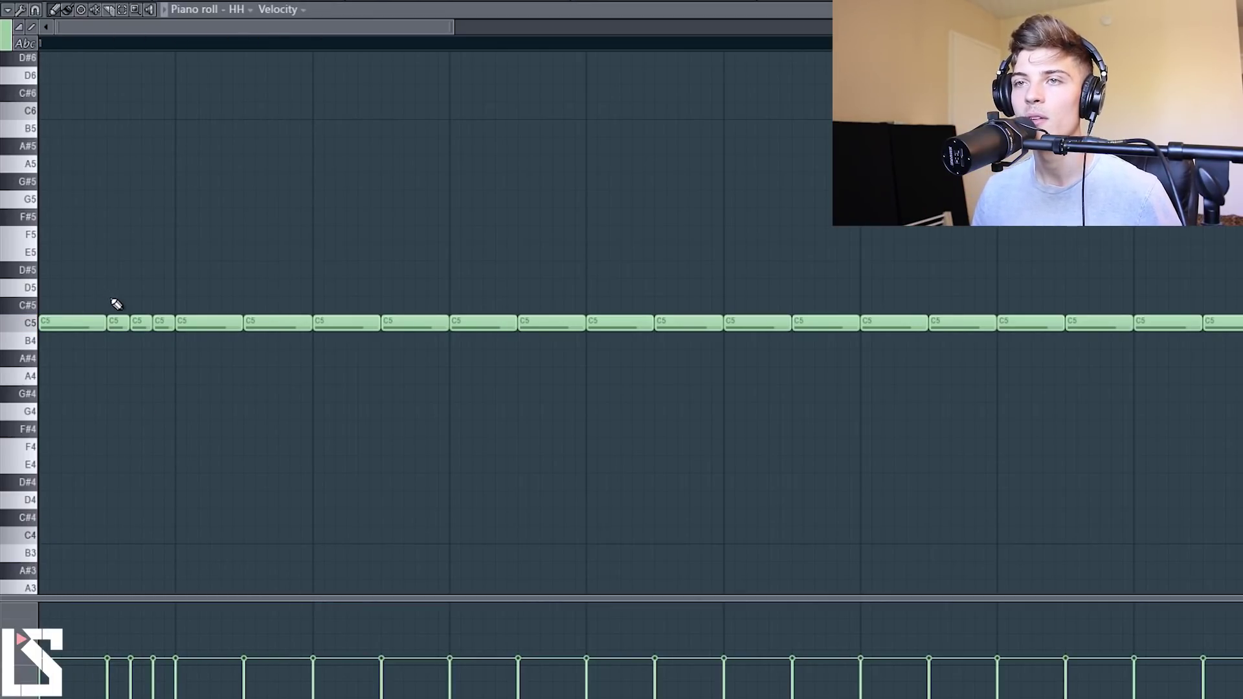
Try repeating the triplet on the fourth C5 hit, play it back, and undo the repetition
left_click_drag(112, 297, 255, 332)
key("ctrl+d")
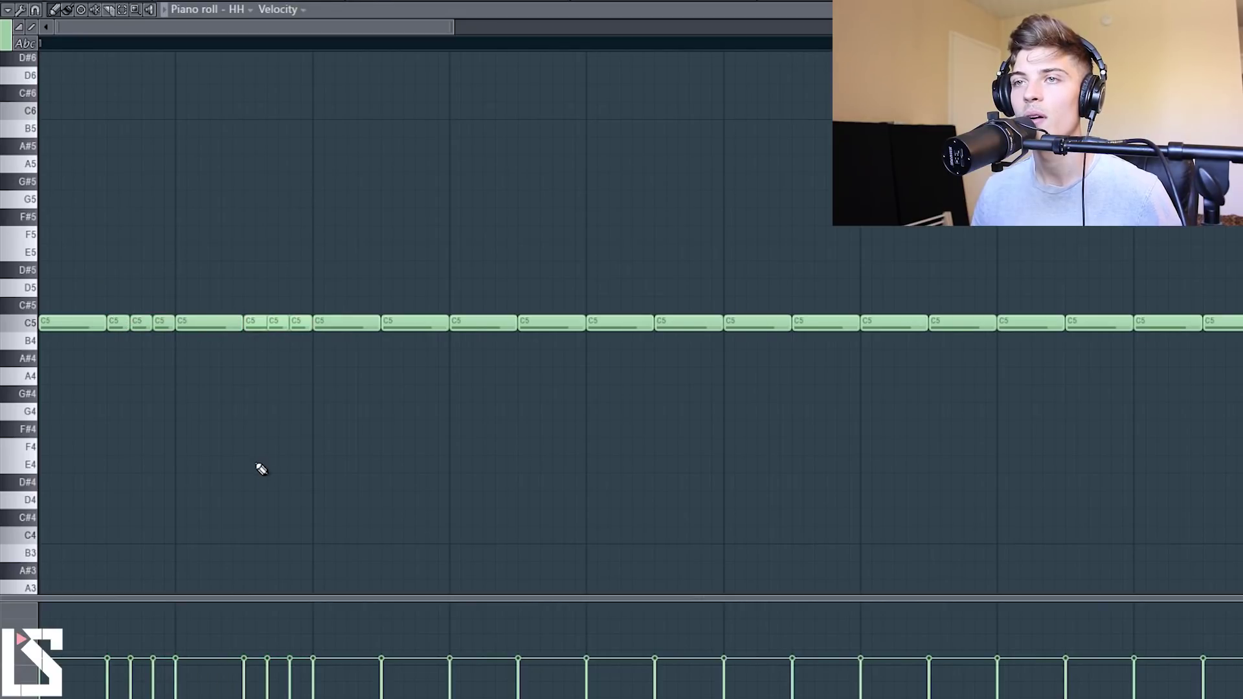
key("space")
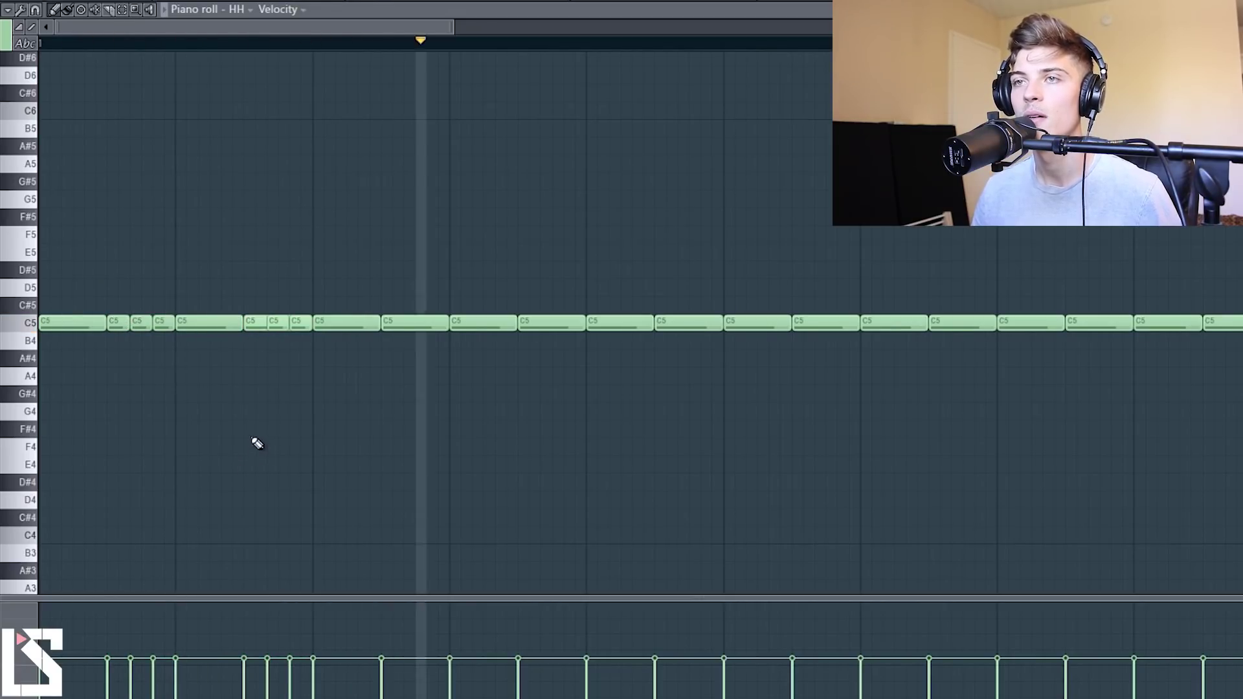
key("space")
key("ctrl+alt+z")
key("ctrl+alt+z")
key("ctrl+alt+z")
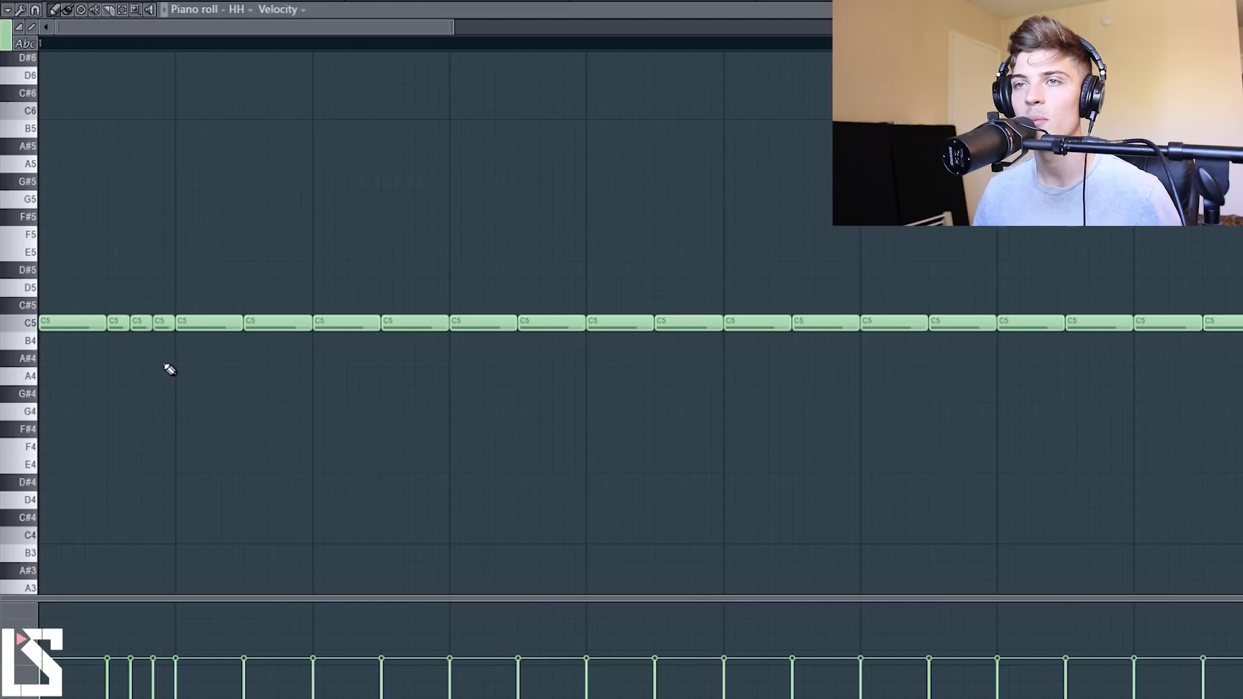
Delete the first C5 hit and move the triplet to the start of the bar in its place
right_click(103, 322)
left_click_drag(106, 297, 174, 347)
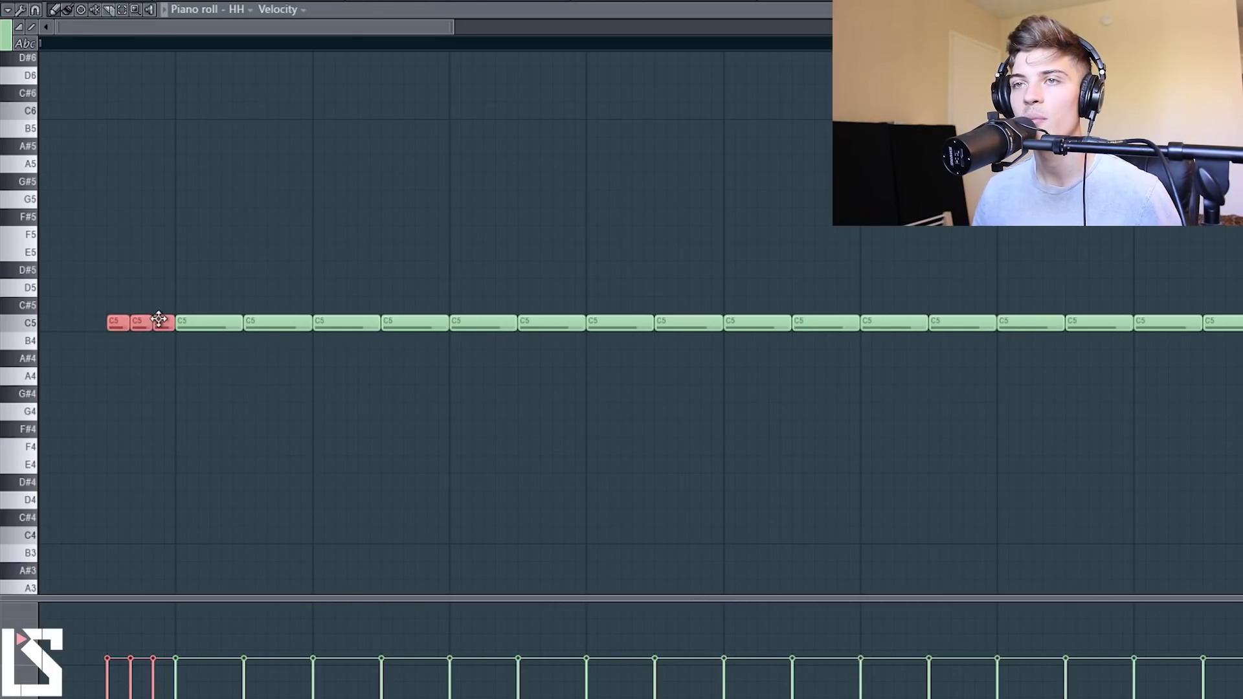
left_click_drag(107, 322, 38, 321)
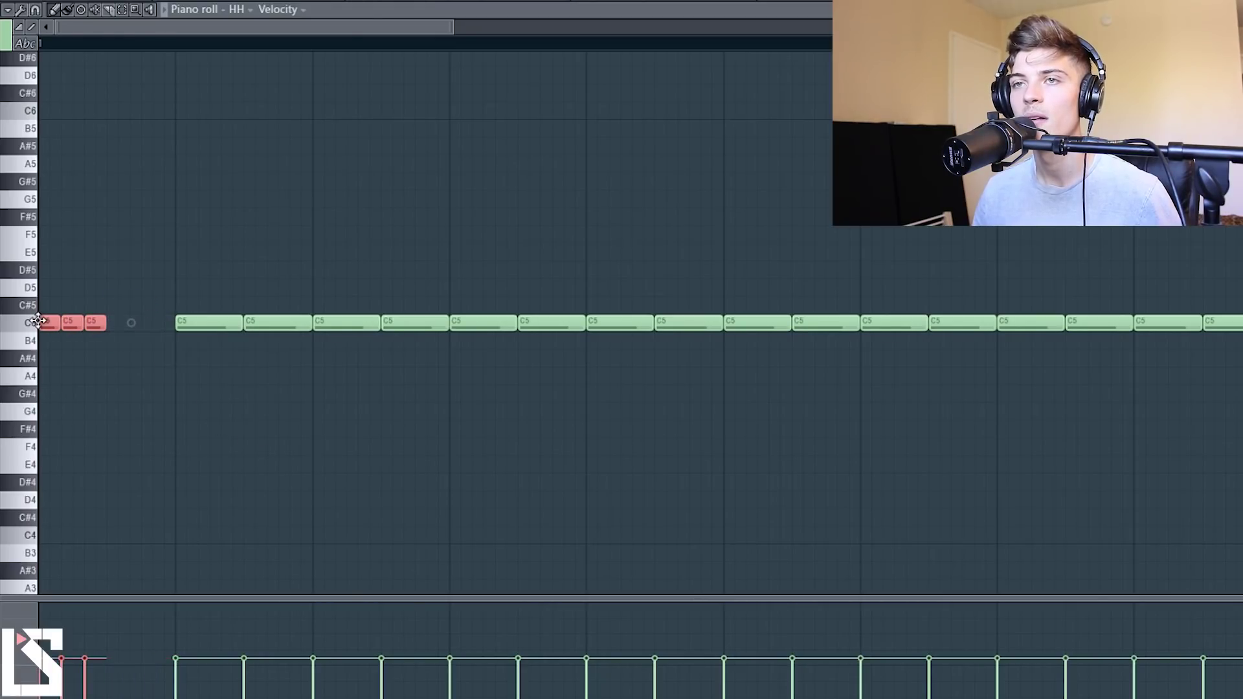
left_click(130, 272)
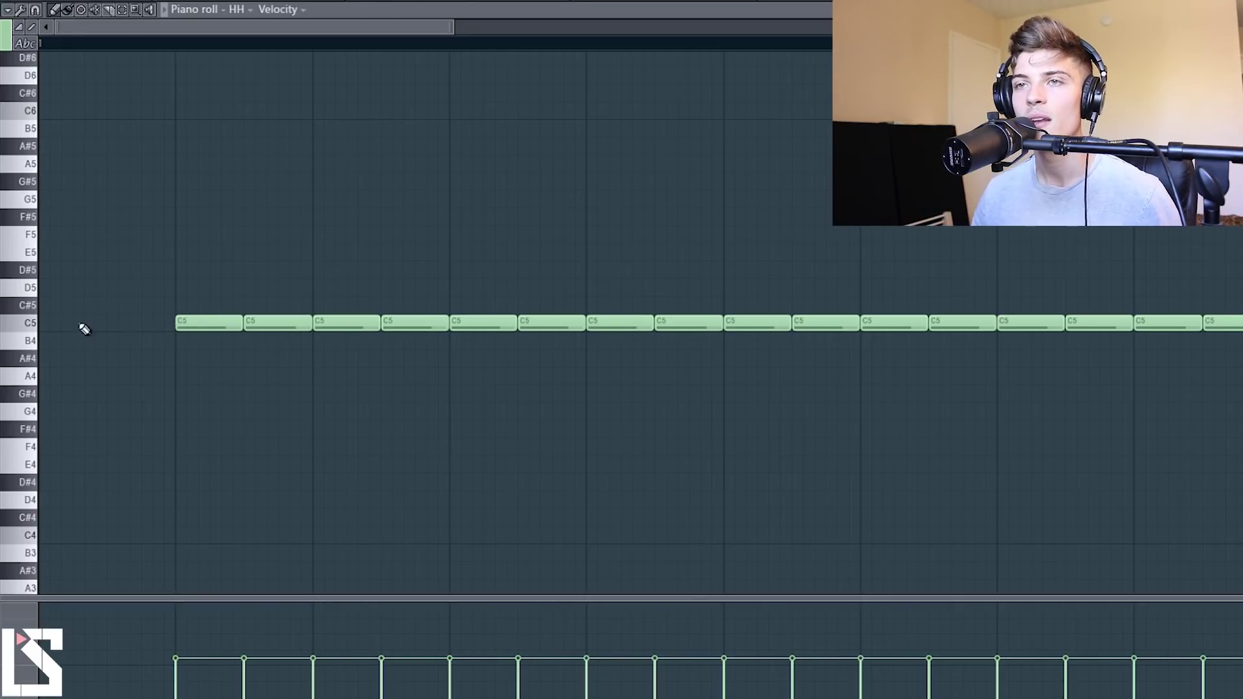
Draw a full-length C5 hit at the bar's start, followed by three consecutive 1/3-step C5 notes, and play back the roll
left_click_drag(51, 331, 91, 329)
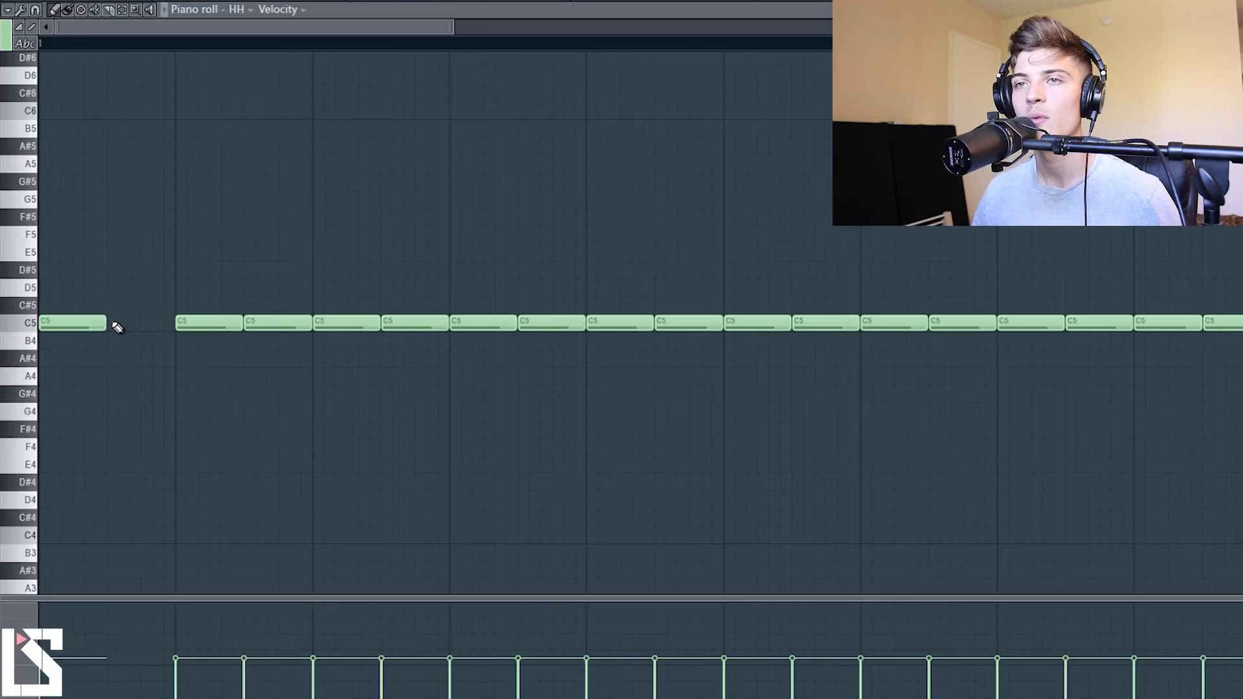
left_click(117, 328)
left_click_drag(172, 325, 132, 345)
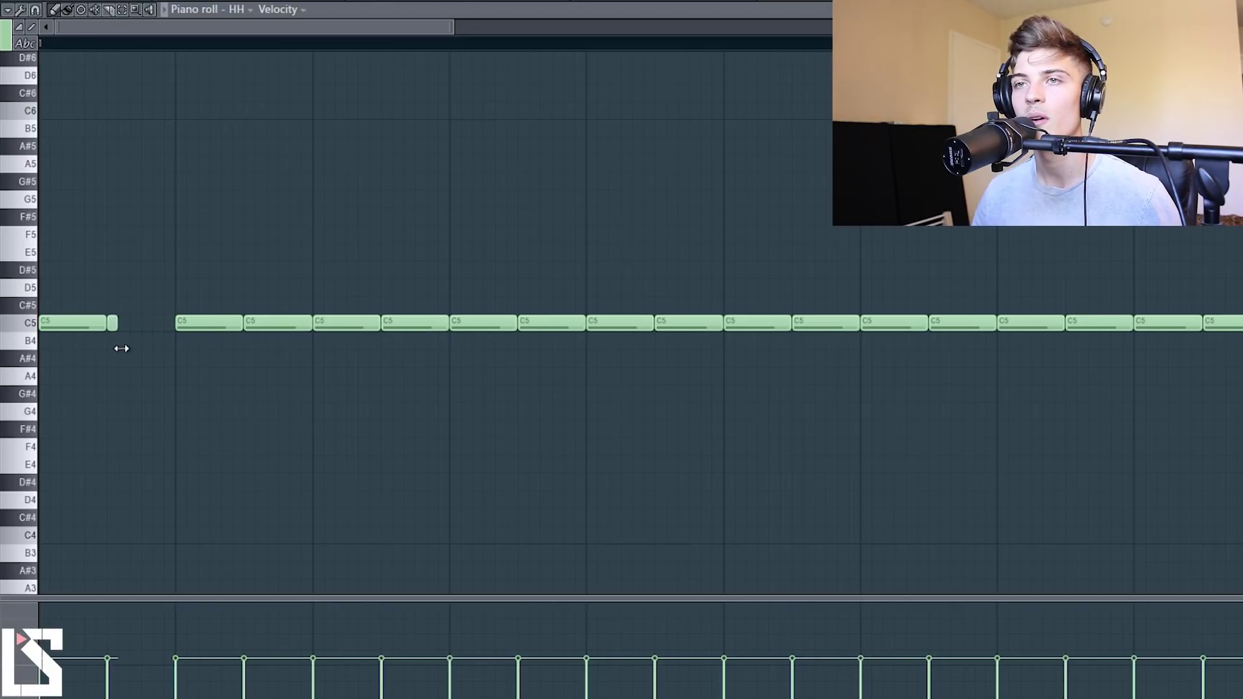
left_click(125, 325)
left_click(134, 324)
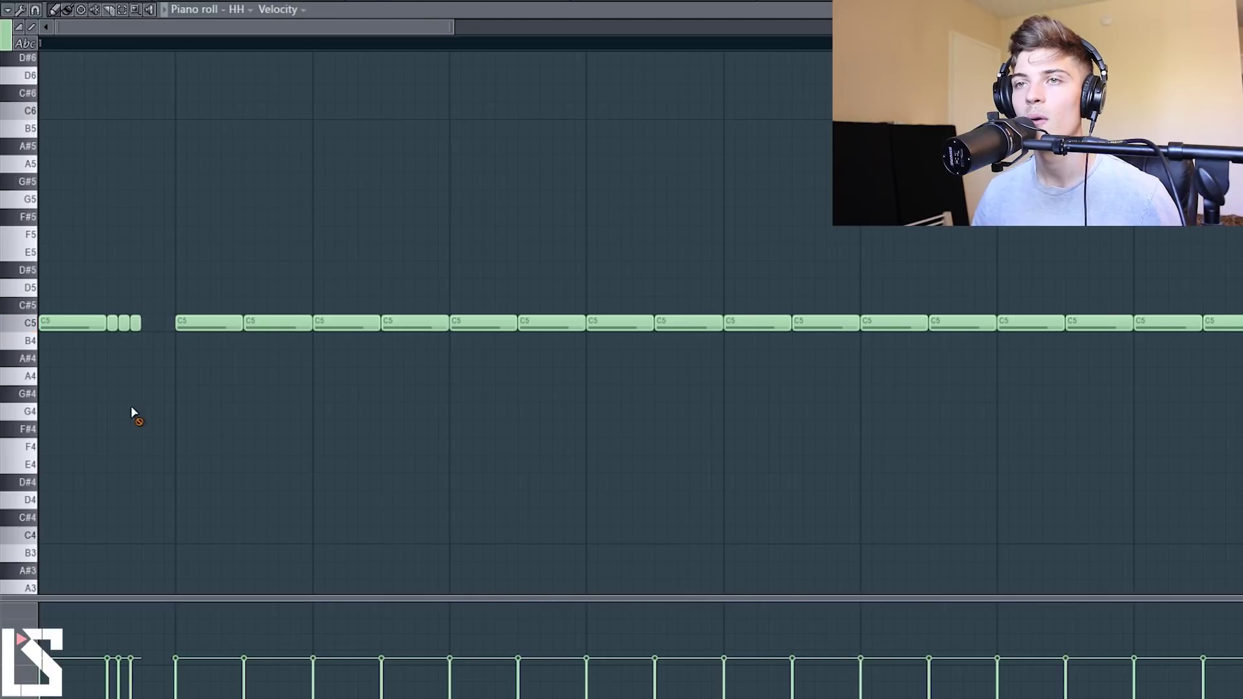
key("space")
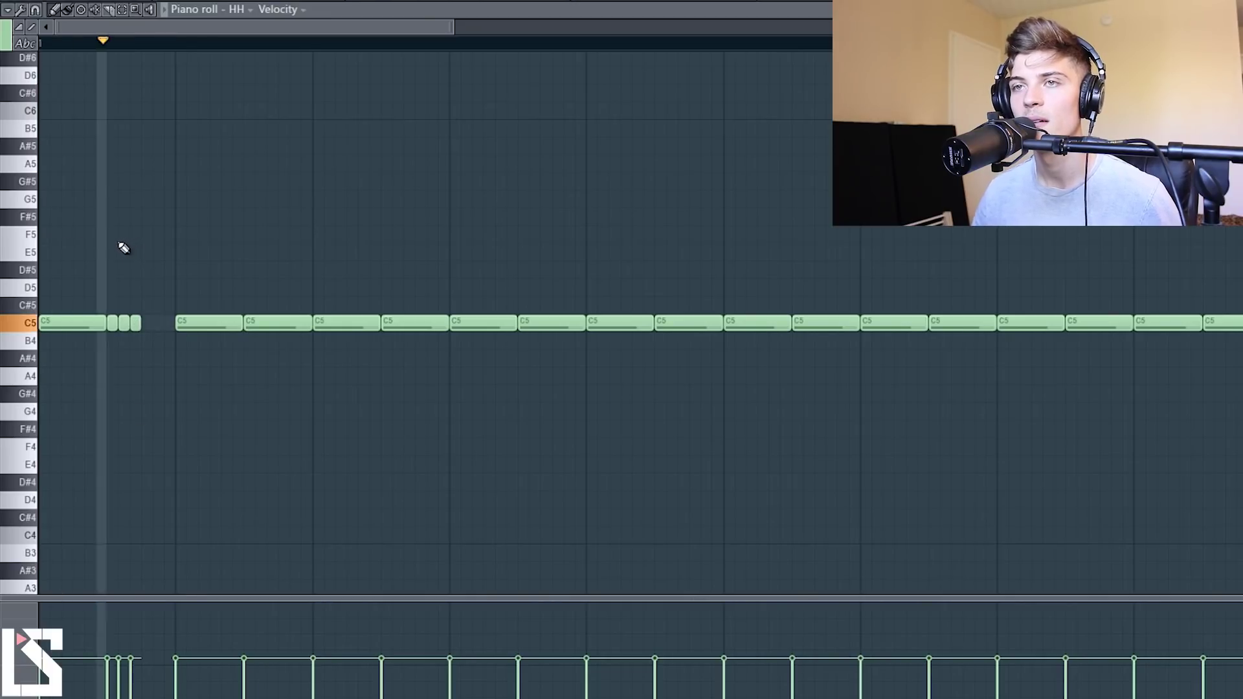
key("space")
left_click_drag(453, 26, 297, 27)
scroll(125, 45, "up", 1)
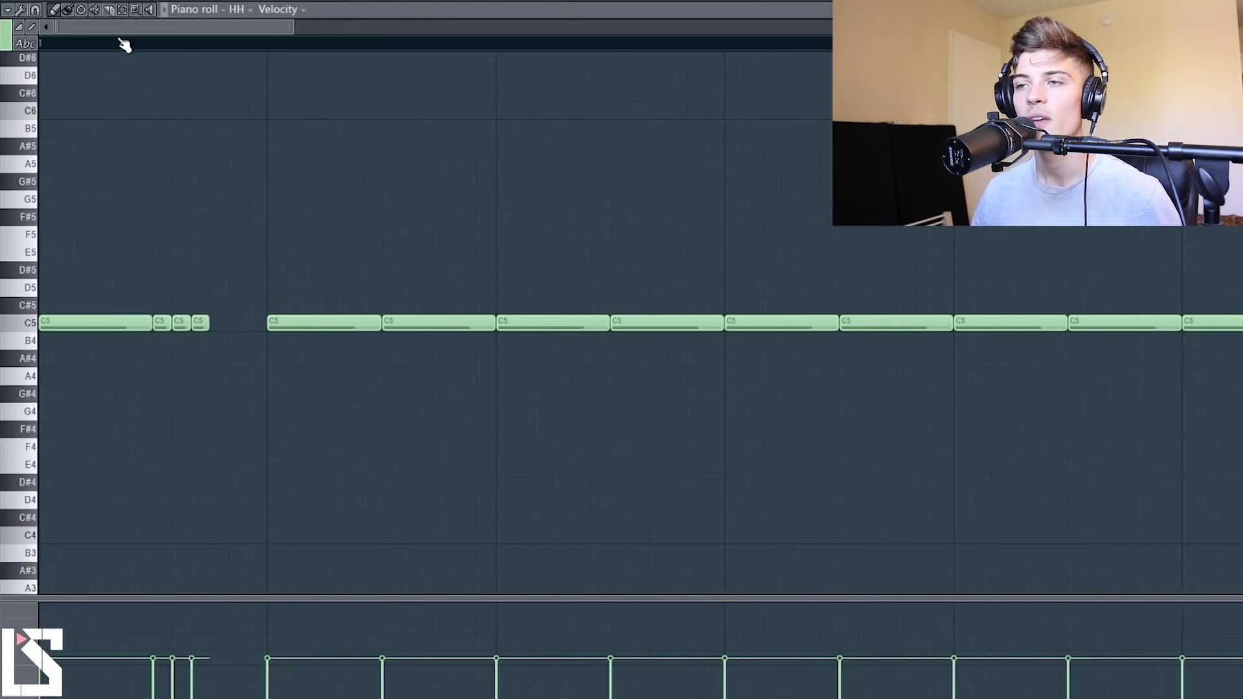
Try spacing the opening roll's three 1/3-step C5 notes apart with one-note gaps, and play it back
right_click(197, 323)
right_click(181, 323)
left_click(197, 324)
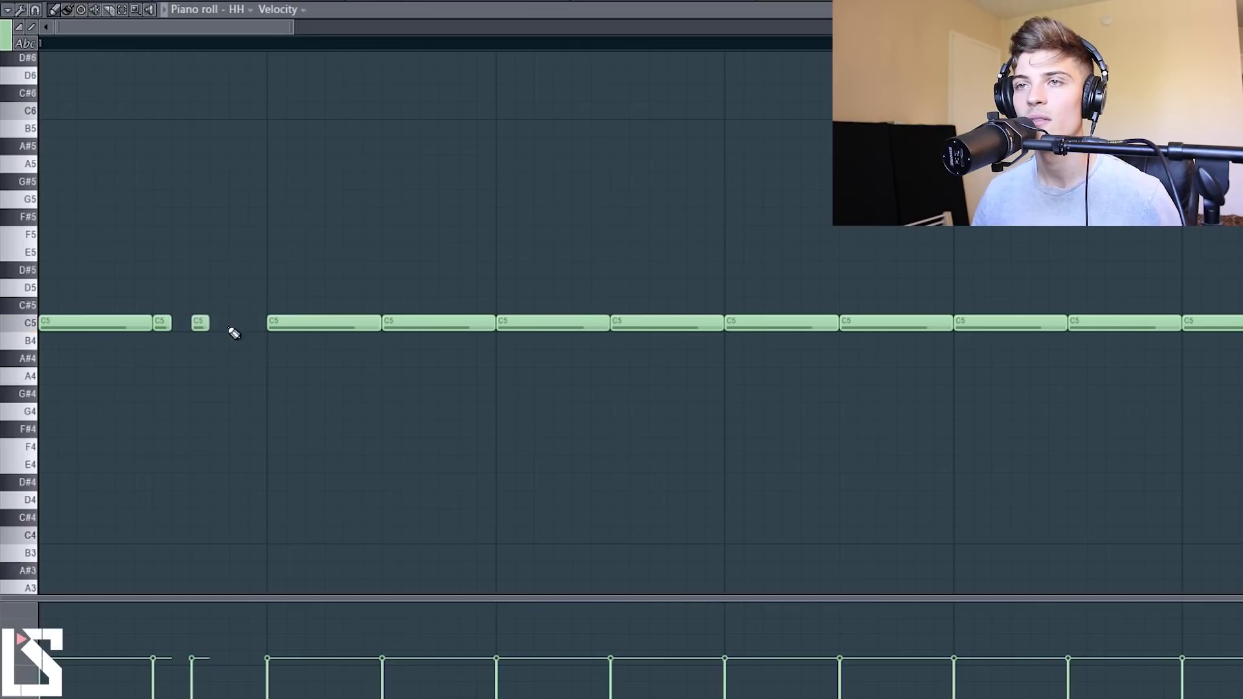
left_click(232, 323)
key("space")
key("space")
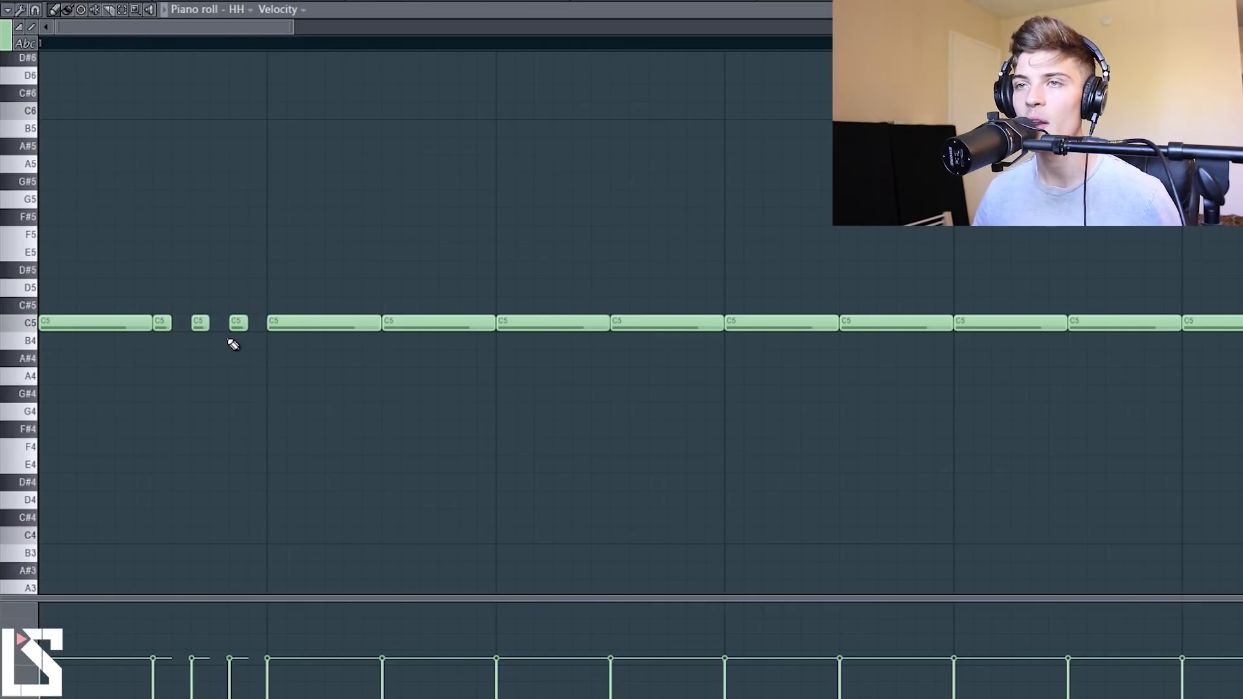
Return the opening roll to three consecutive 1/3-step C5 notes and play it back for comparison
right_click(237, 322)
right_click(199, 323)
left_click(181, 323)
left_click(199, 322)
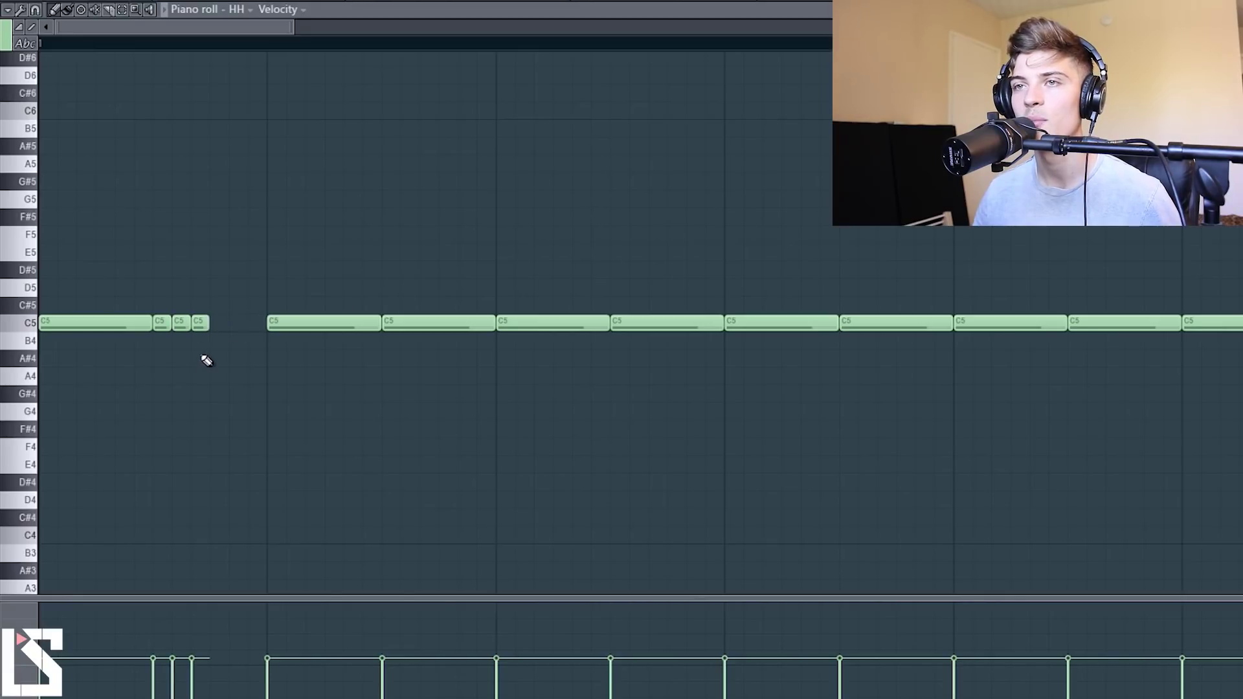
key("space")
key("space")
Space the opening roll's notes apart again, leaving an empty 1/3-step between the C5 notes
scroll(199, 34, "down", 3)
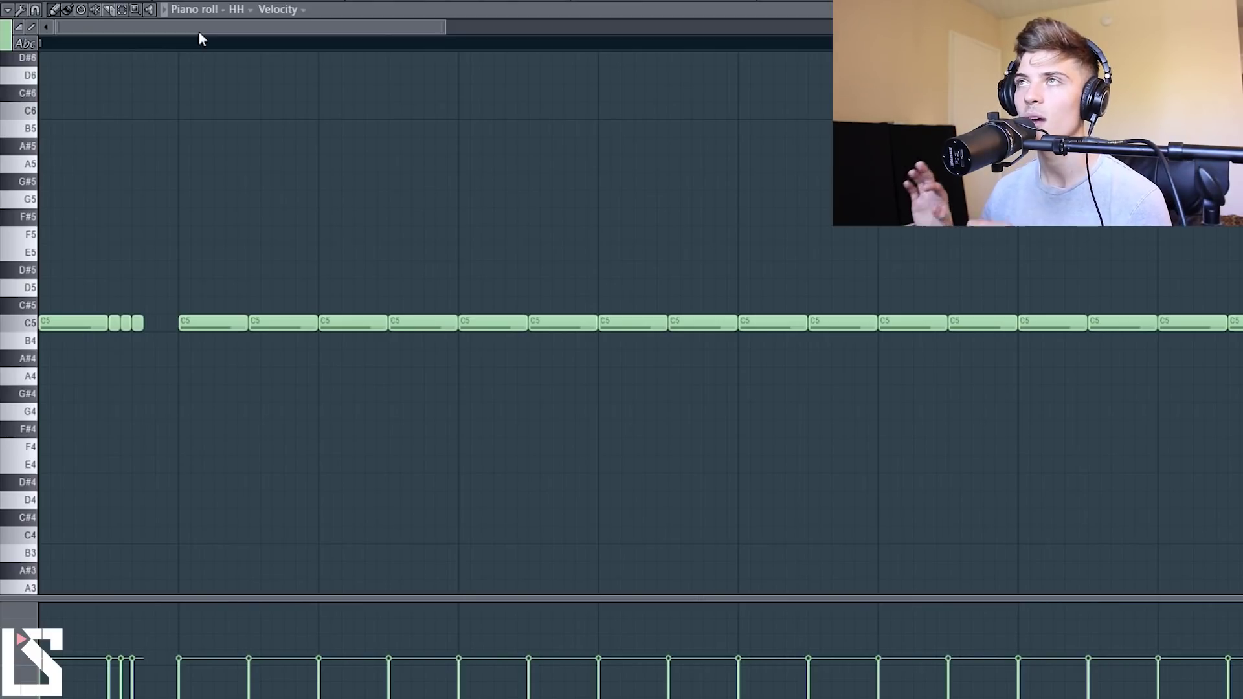
right_click(132, 326)
right_click(125, 323)
left_click(136, 323)
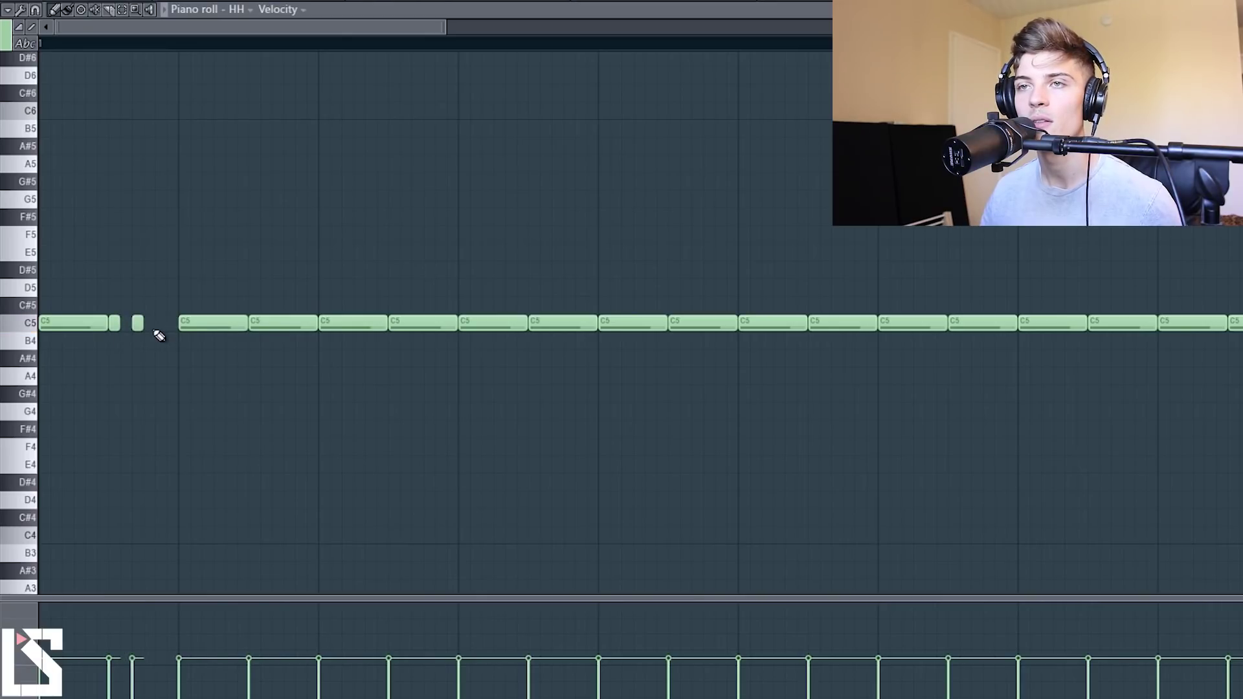
Close the opening roll's gaps to make three consecutive C5 notes, try a fourth note in playback, and delete it
right_click(160, 322)
right_click(137, 322)
left_click(127, 324)
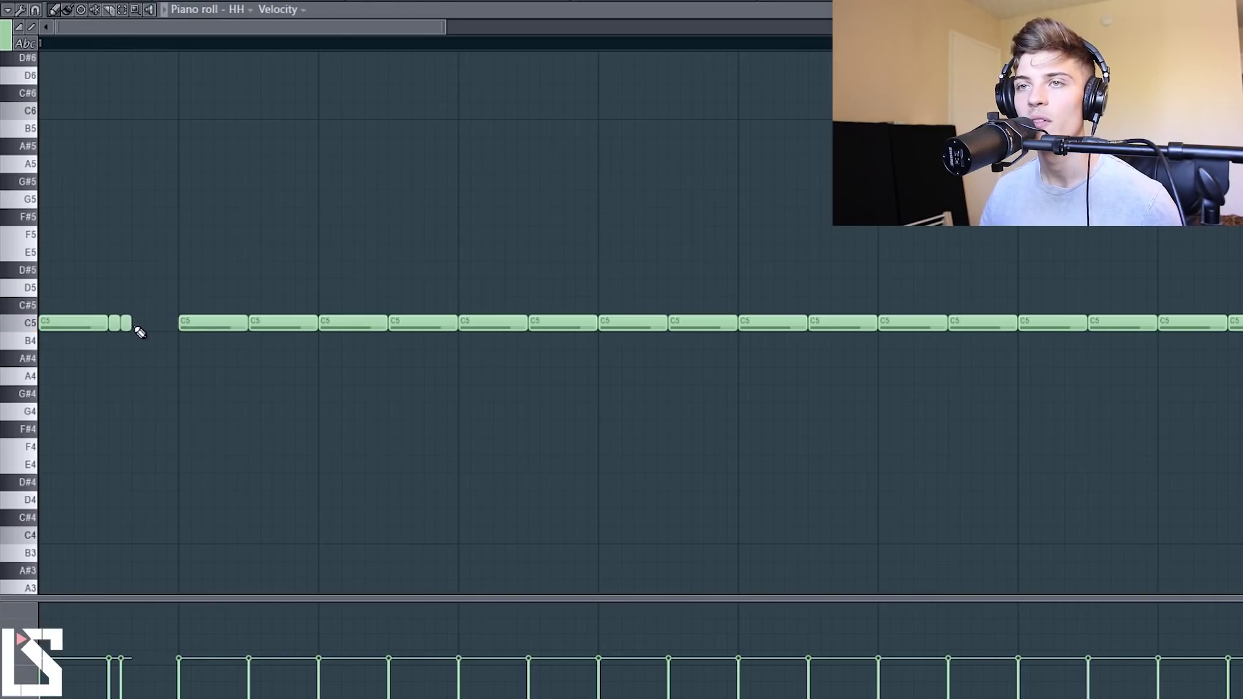
left_click(137, 324)
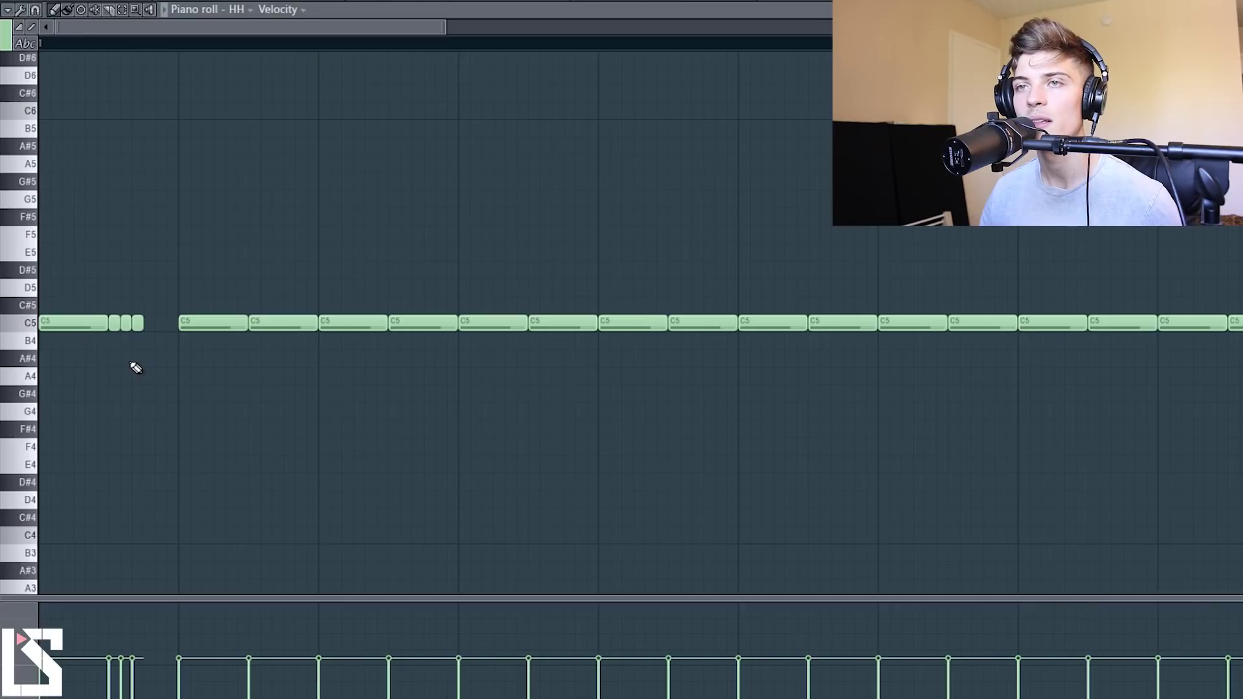
key("space")
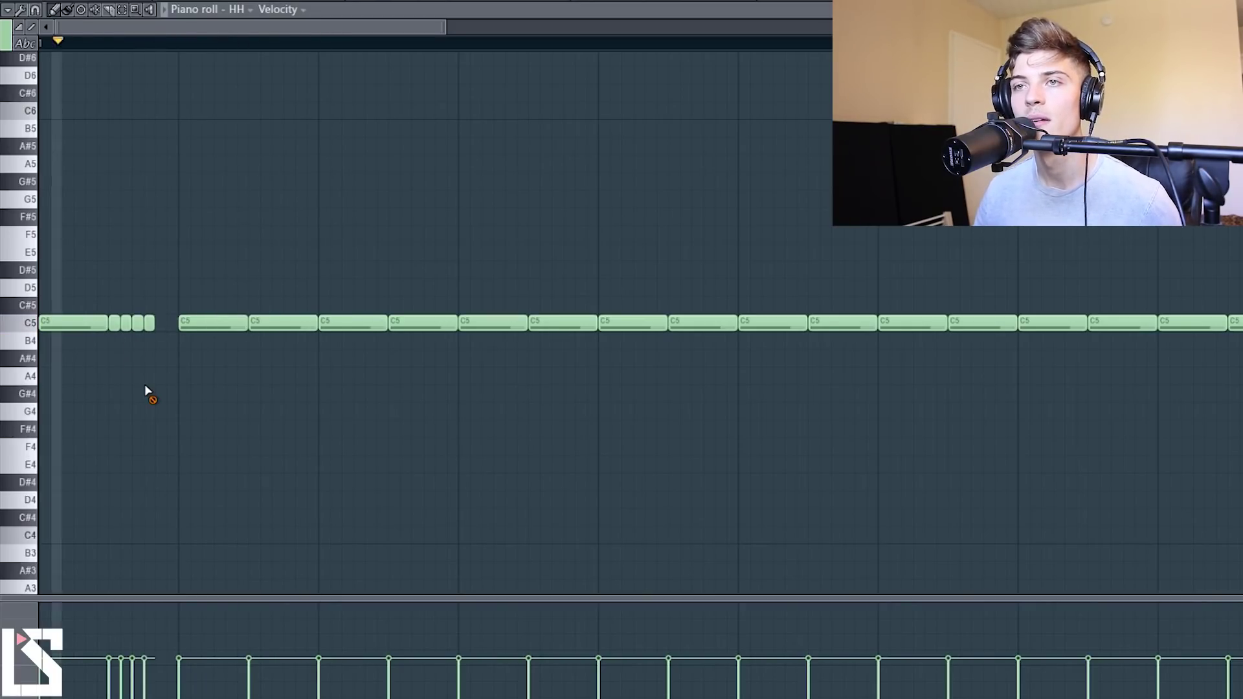
right_click(150, 327)
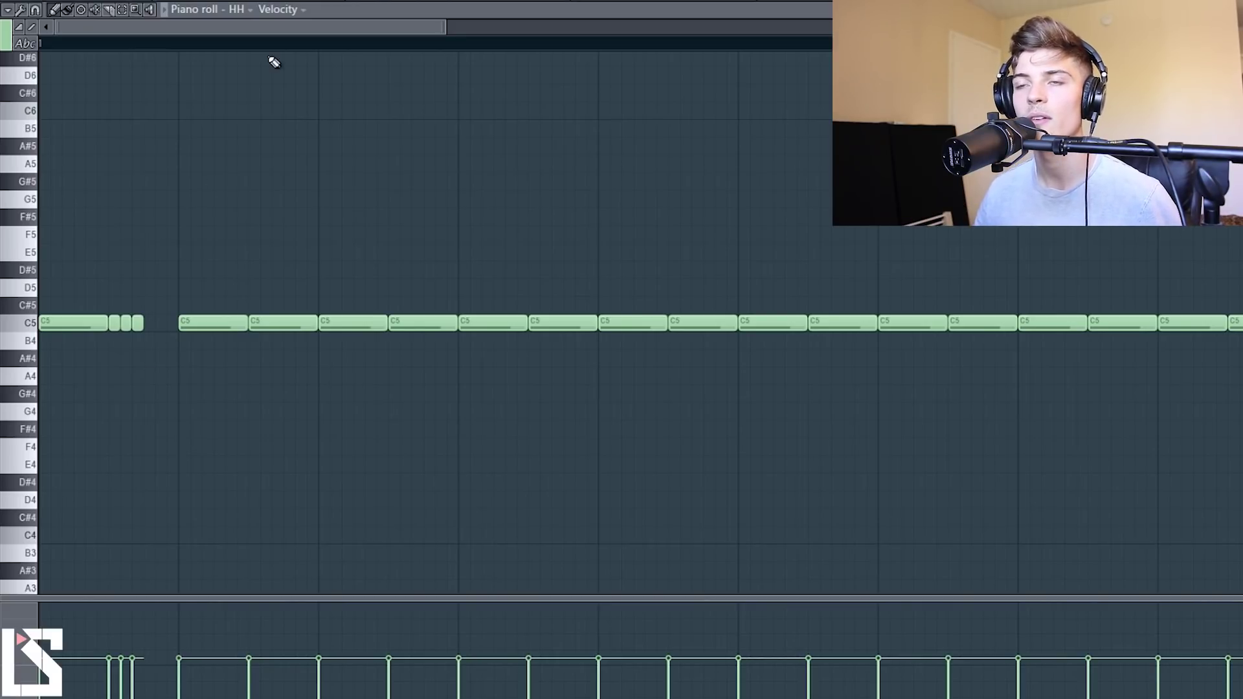
Replace the fifth full-length C5 hit after the opening roll with four consecutive 1/3-step C5 notes and play back the pattern
key("space")
scroll(261, 44, "down", 1)
key("space")
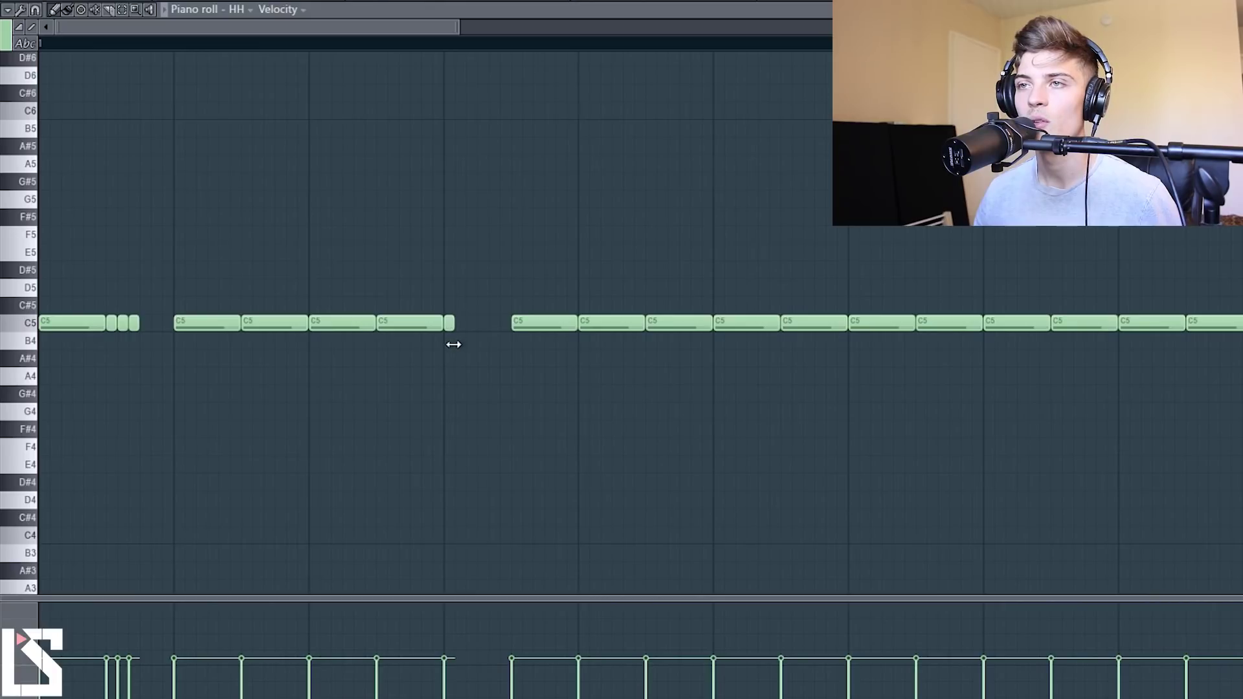
left_click(471, 324)
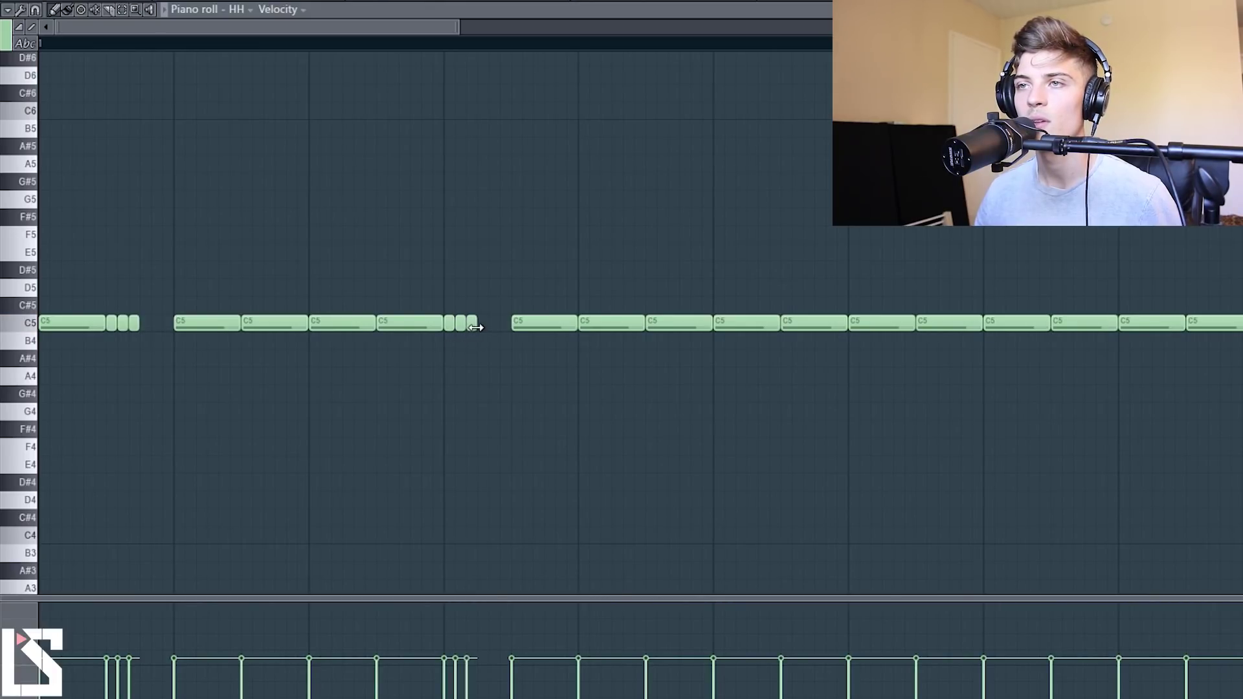
key("space")
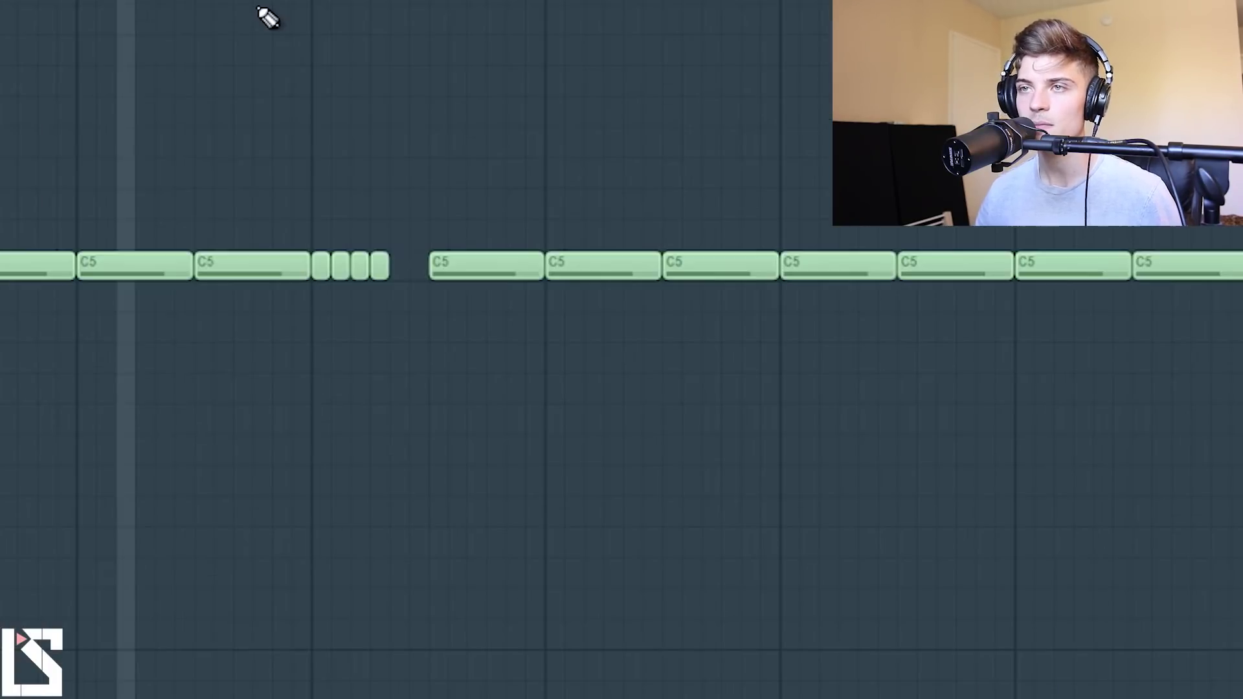
key("space")
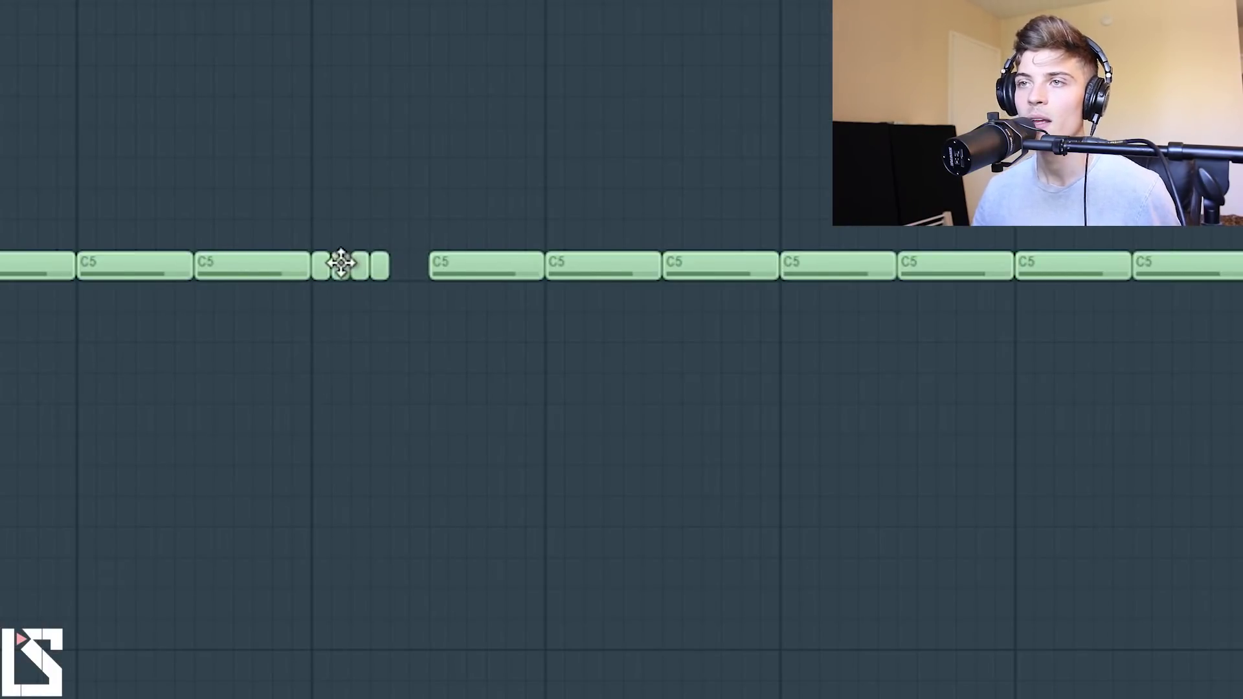
Try moving the second roll's second note to C#5 and third to B4, return both to C5, and play it back
left_click_drag(341, 262, 341, 228)
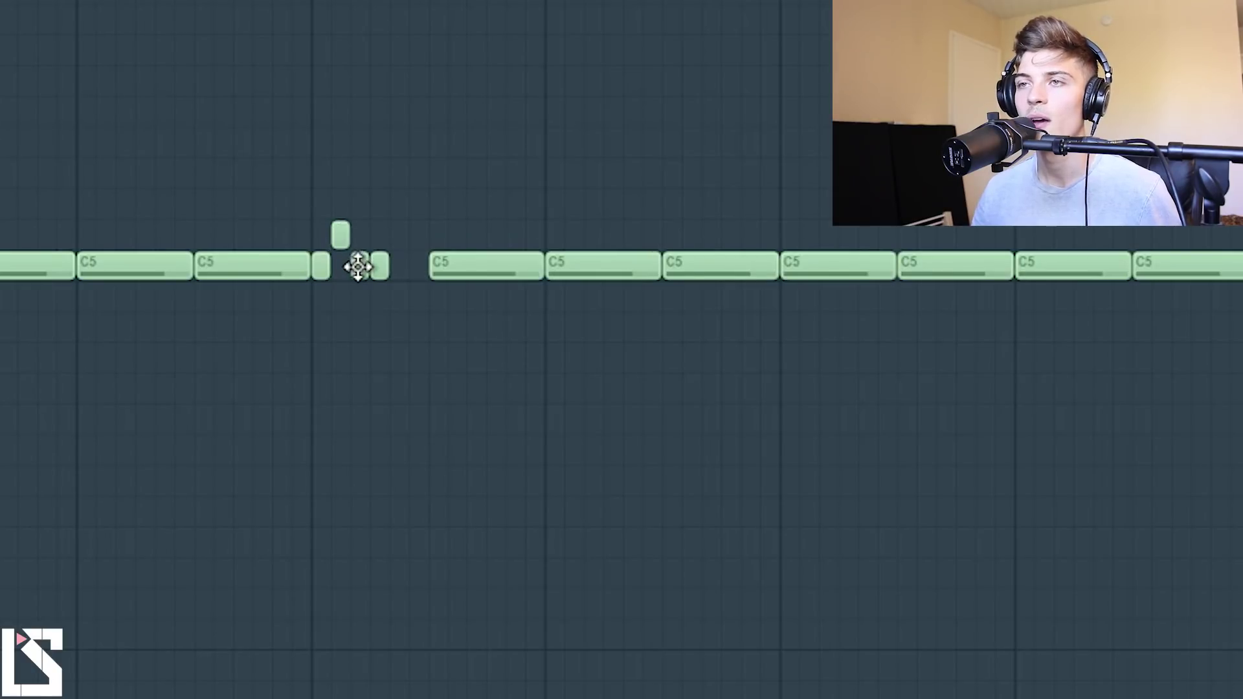
left_click_drag(358, 267, 356, 299)
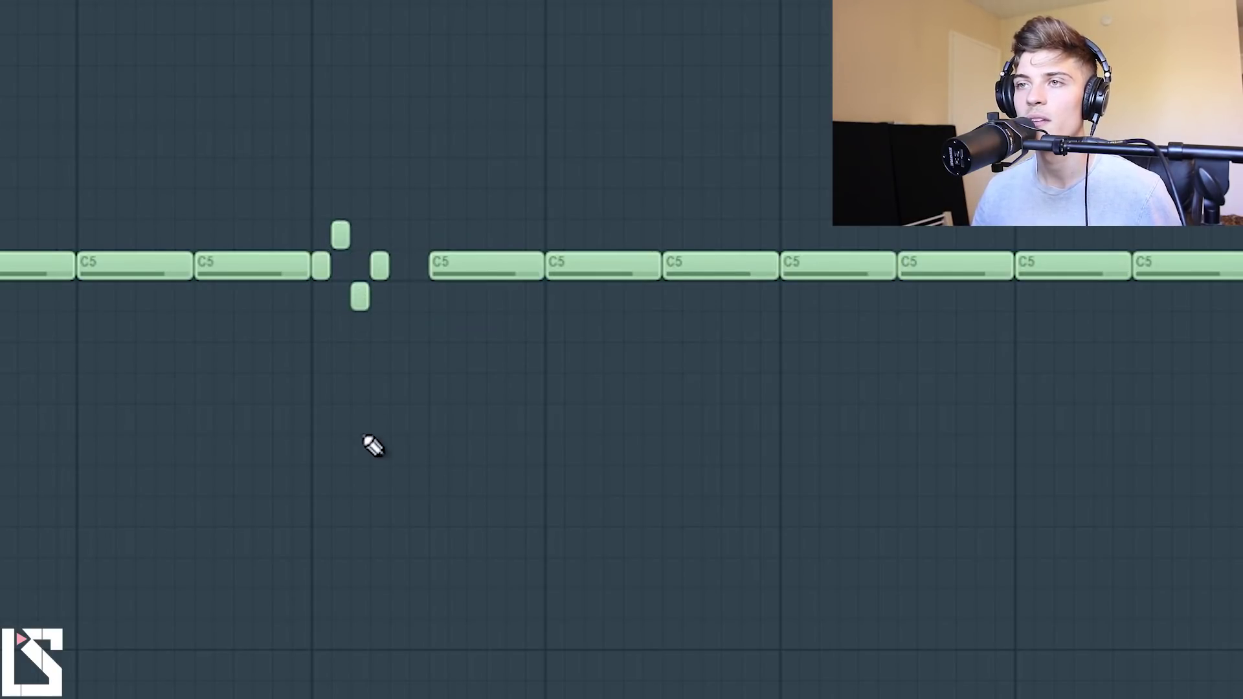
left_click_drag(341, 225, 360, 267)
key("space")
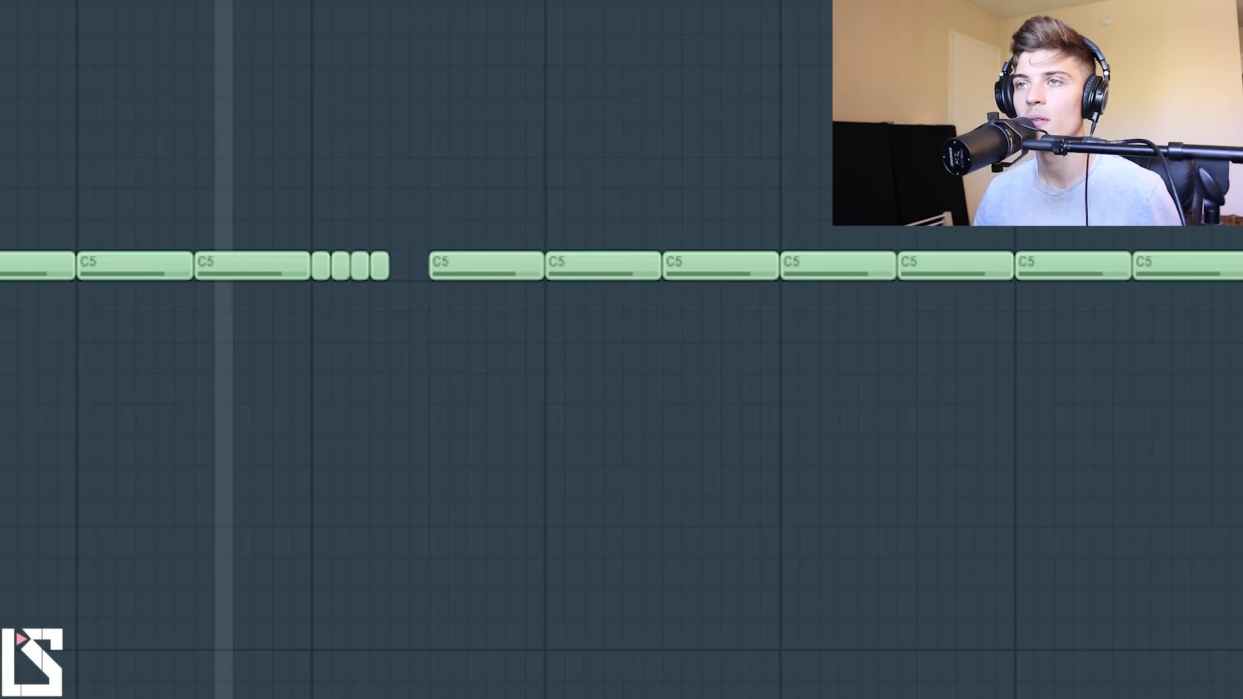
key("space")
key("space")
key("space")
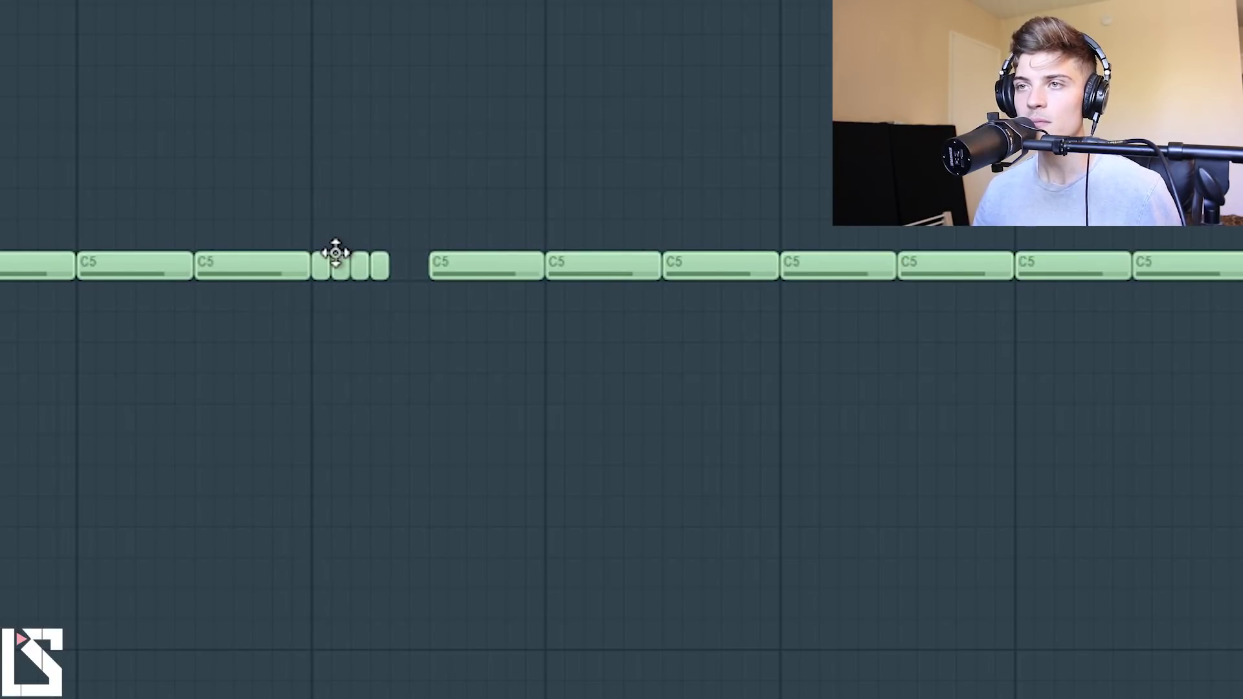
Move the second roll's second note up to C#5 and its third note down to B4, and play it back
left_click_drag(336, 252, 355, 295)
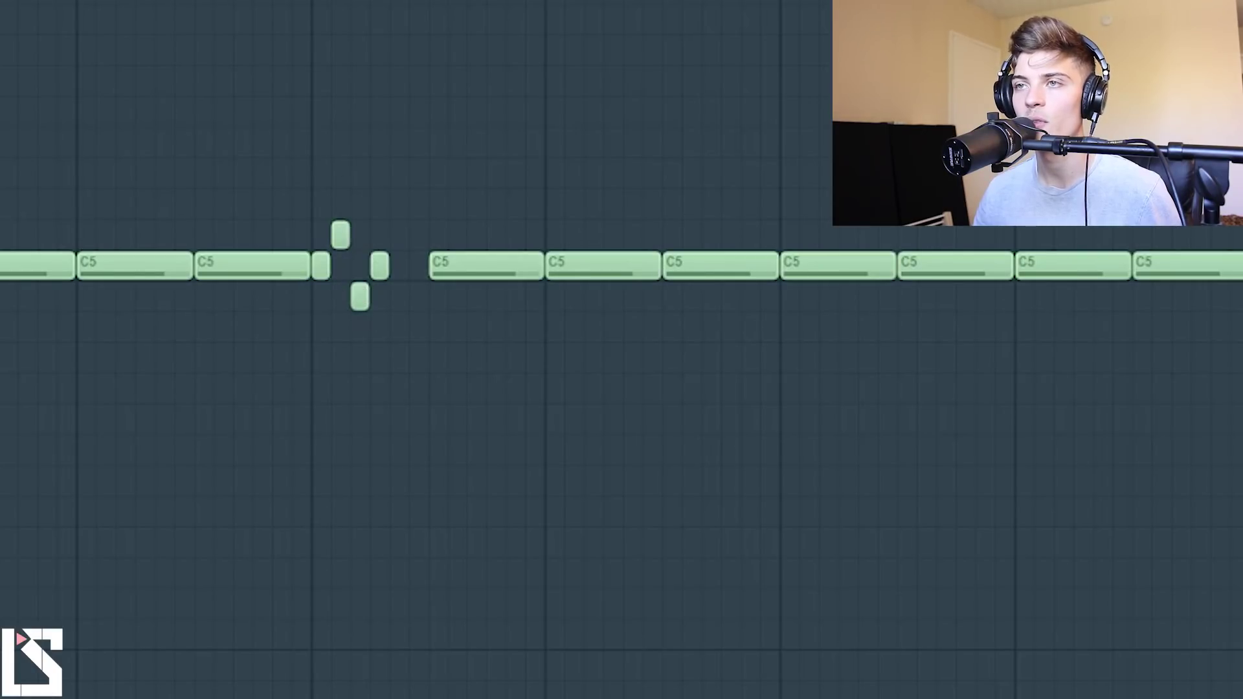
key("space")
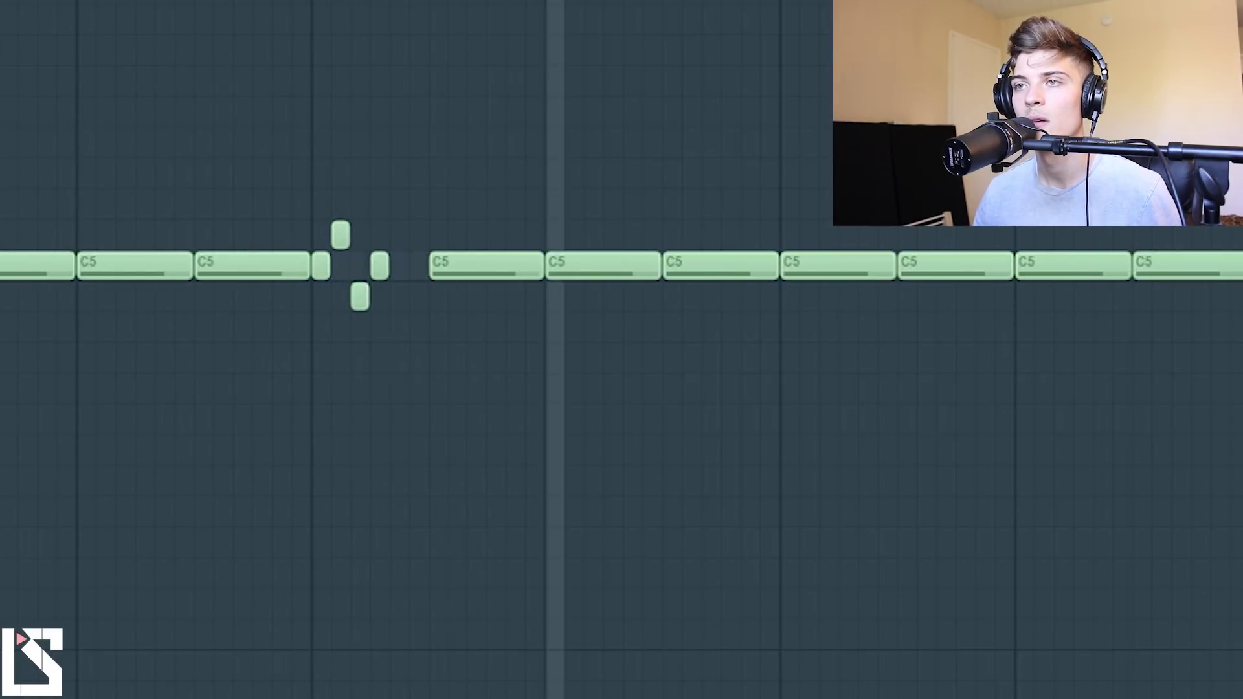
Raise the velocity of the first three notes of the pitched roll and play back the result
left_click_drag(322, 339, 366, 224)
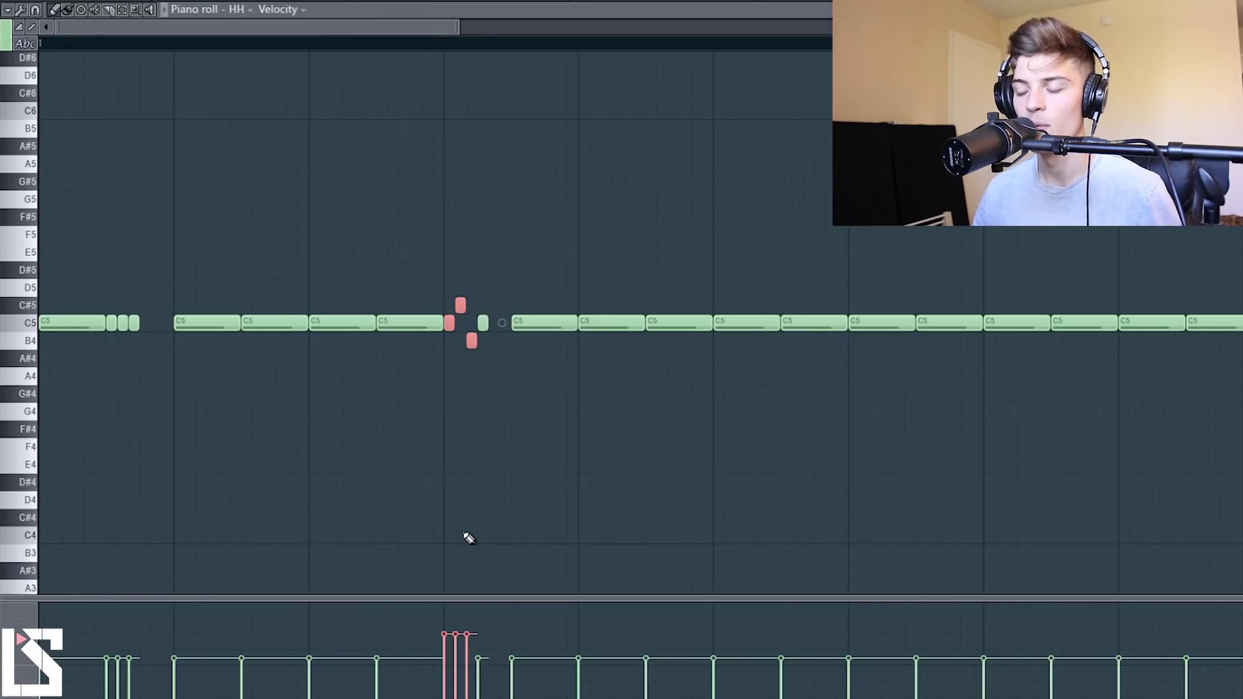
scroll(469, 538, "up", 3)
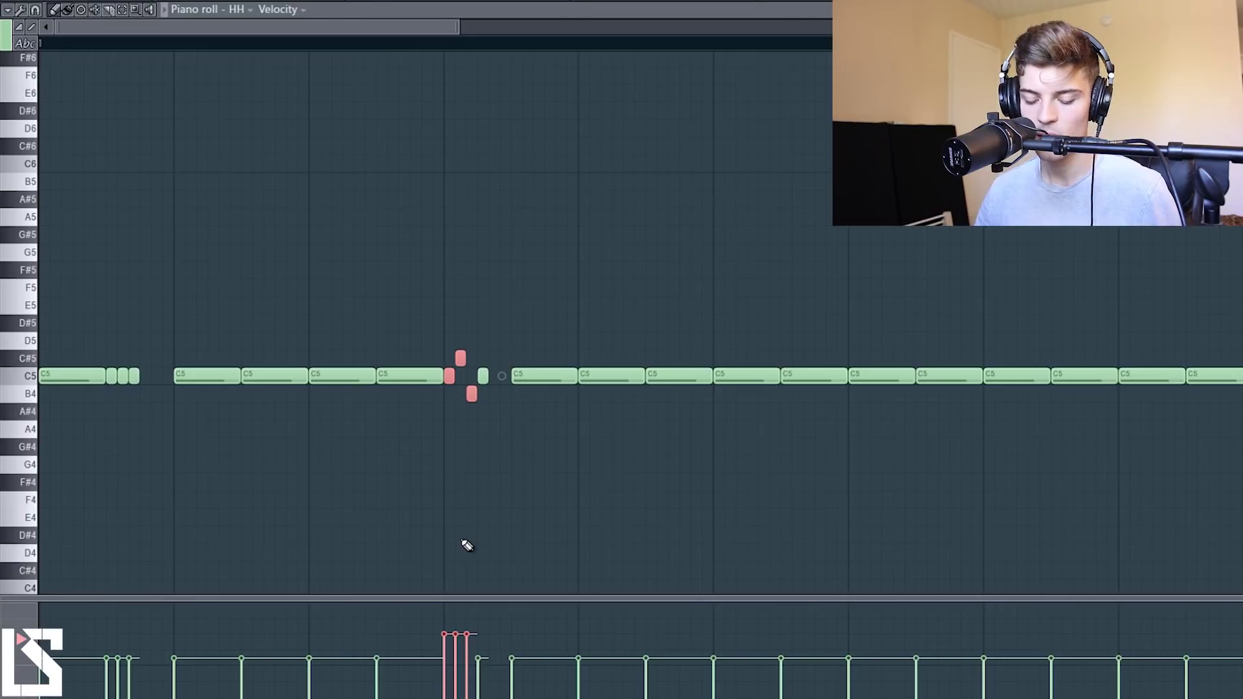
left_click(465, 546)
key("space")
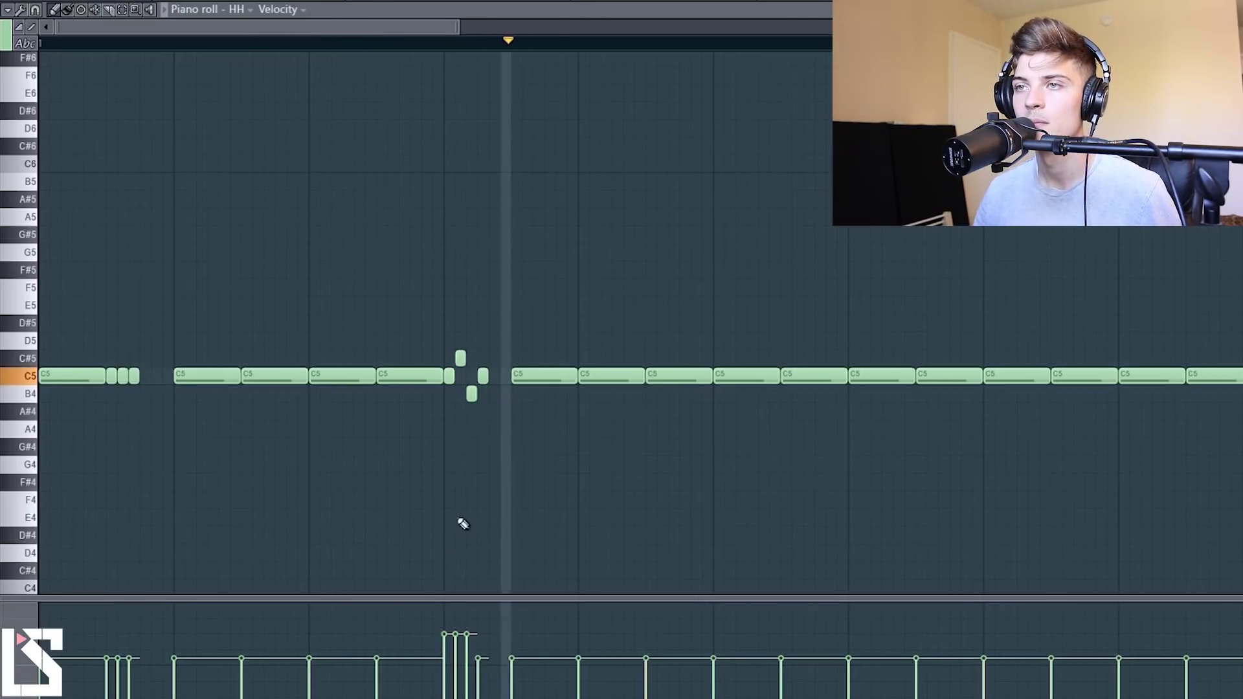
key("space")
Play back the pattern from the start to hear the pitched roll in context
left_click_drag(457, 27, 578, 26)
key("space")
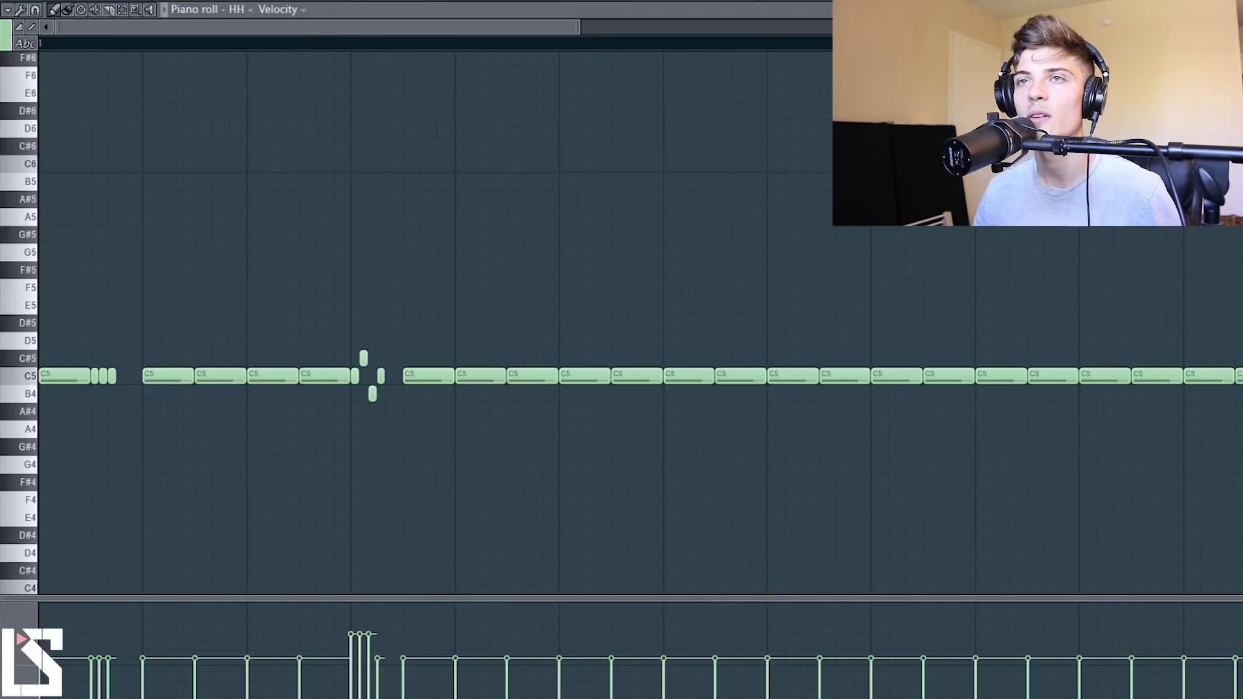
key("space")
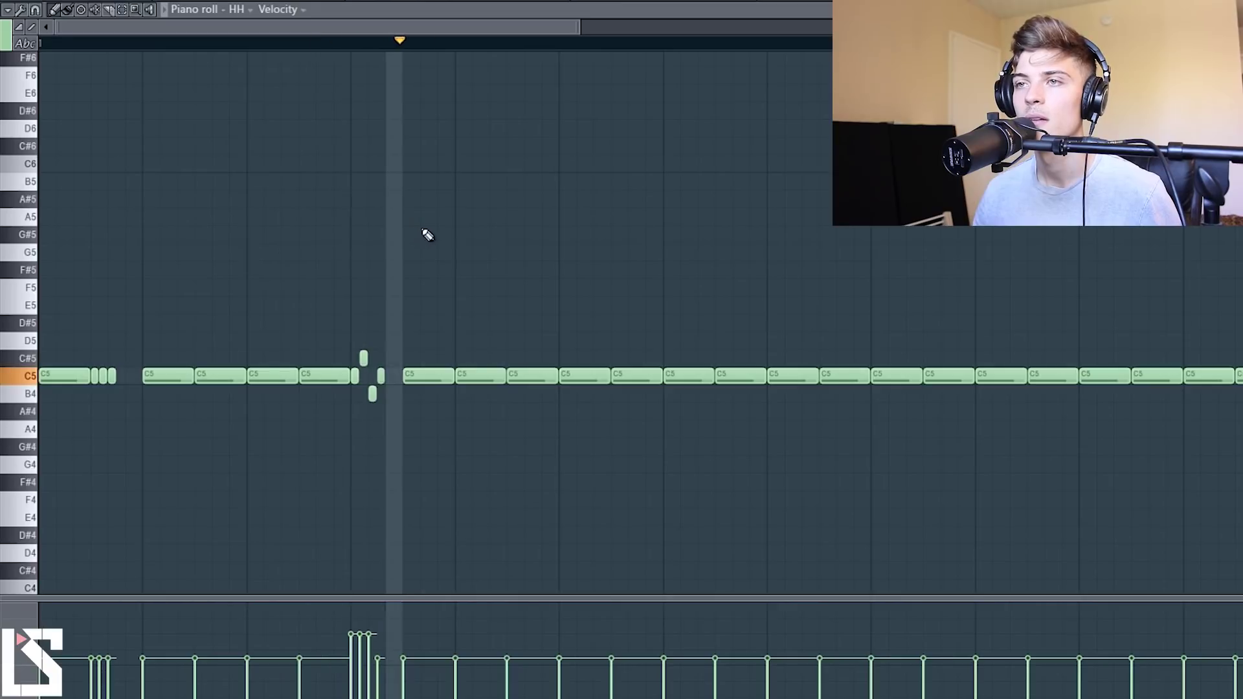
key("space")
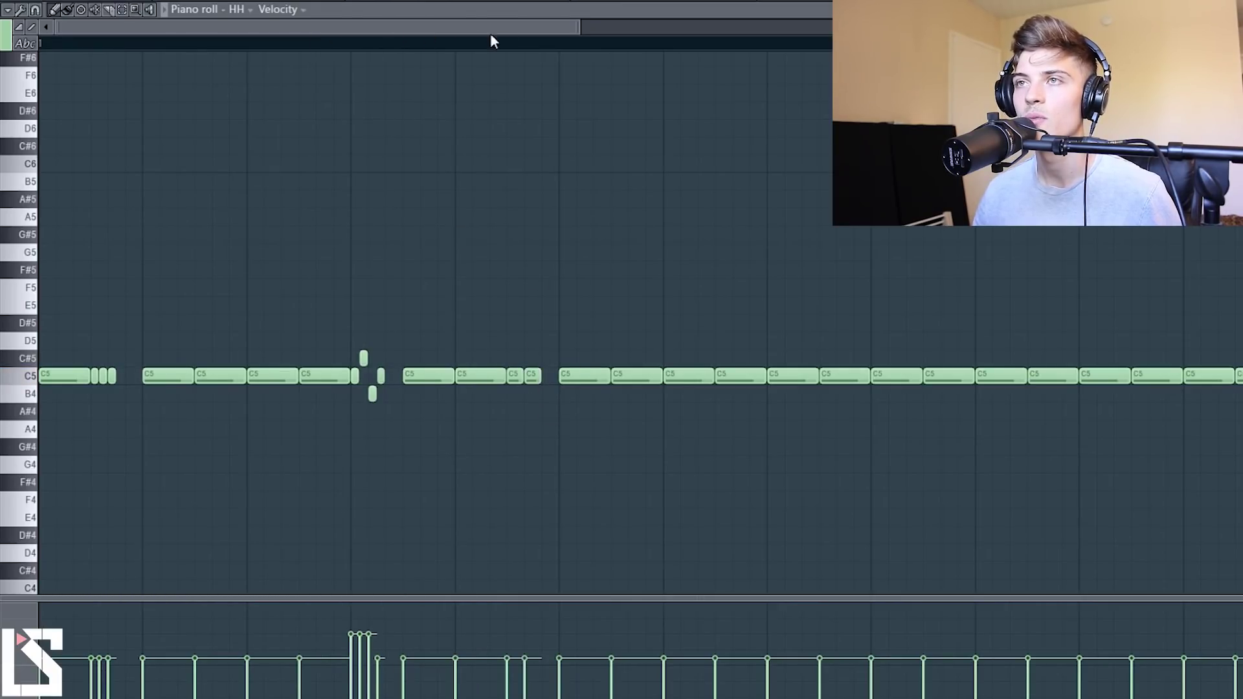
Replace the two short C5 notes after the pitched roll with six consecutive 1/3-step C5 notes, playing the pattern back midway
scroll(492, 41, "up", 2)
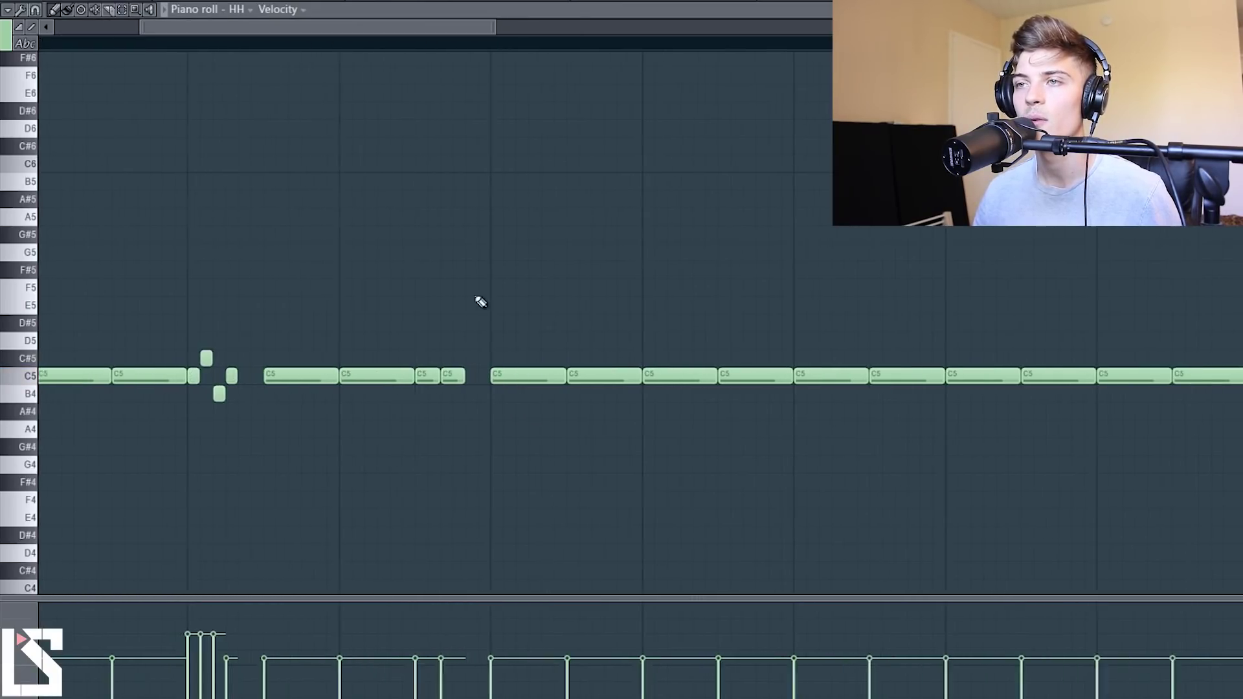
right_click(438, 379)
left_click_drag(375, 29, 288, 29)
key("space")
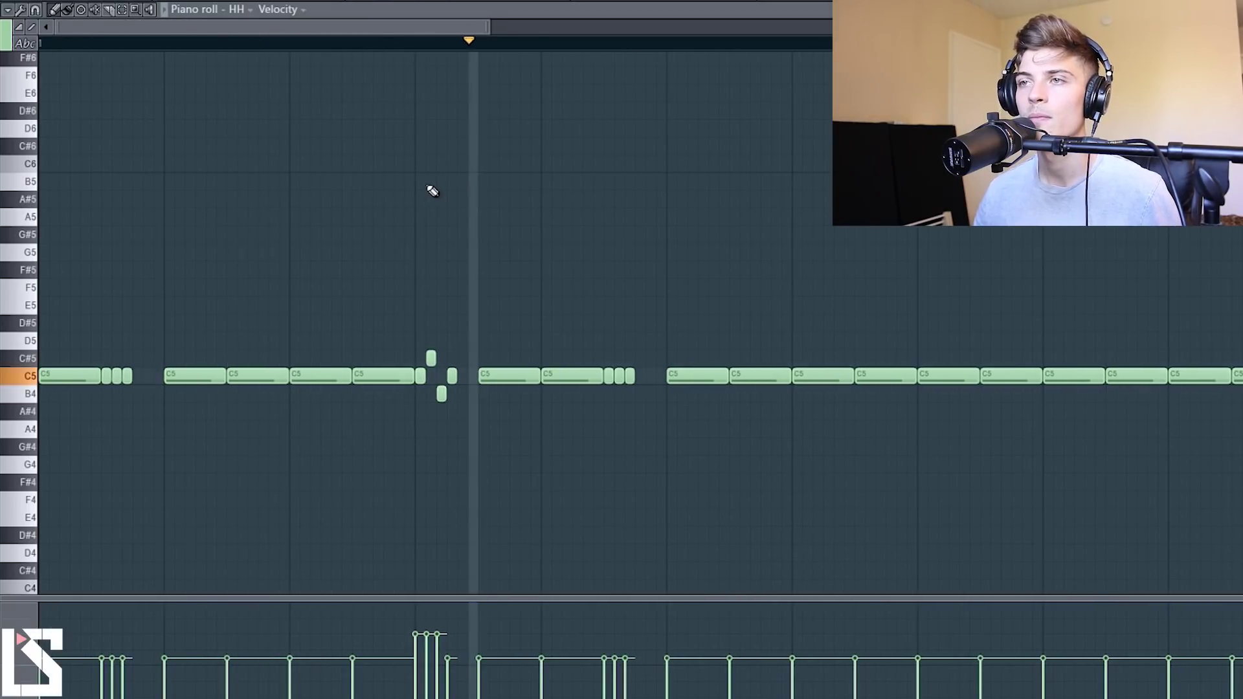
key("space")
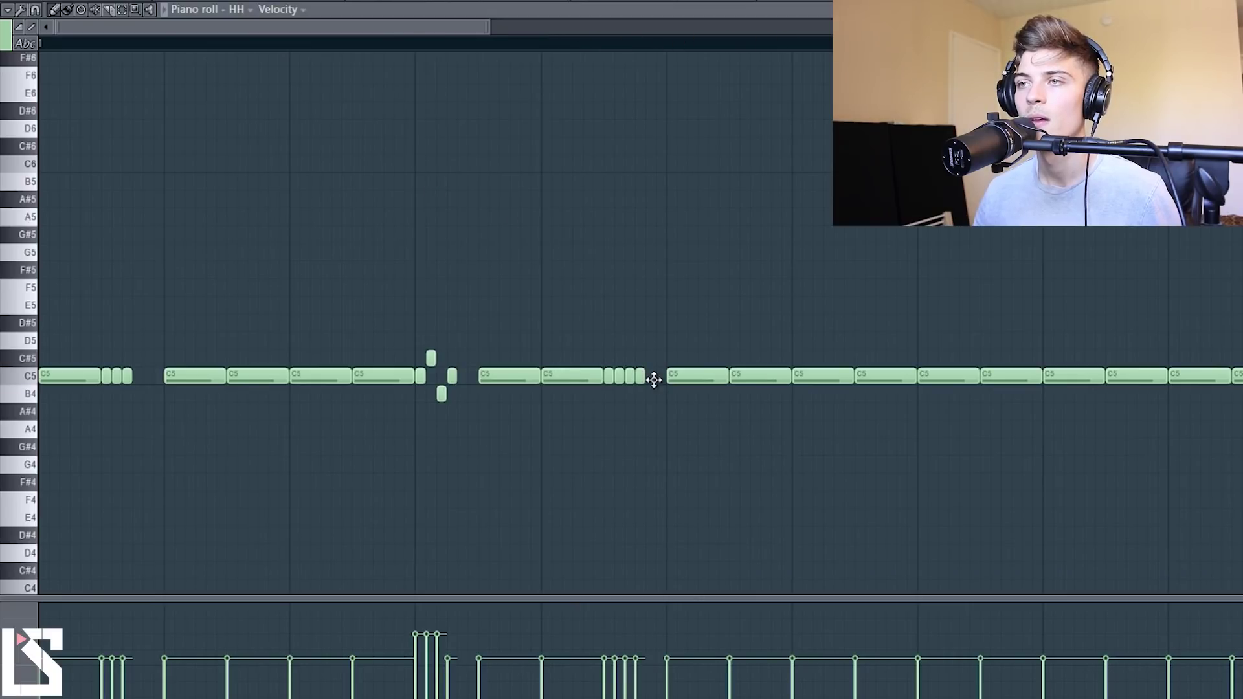
left_click(650, 376)
left_click(661, 376)
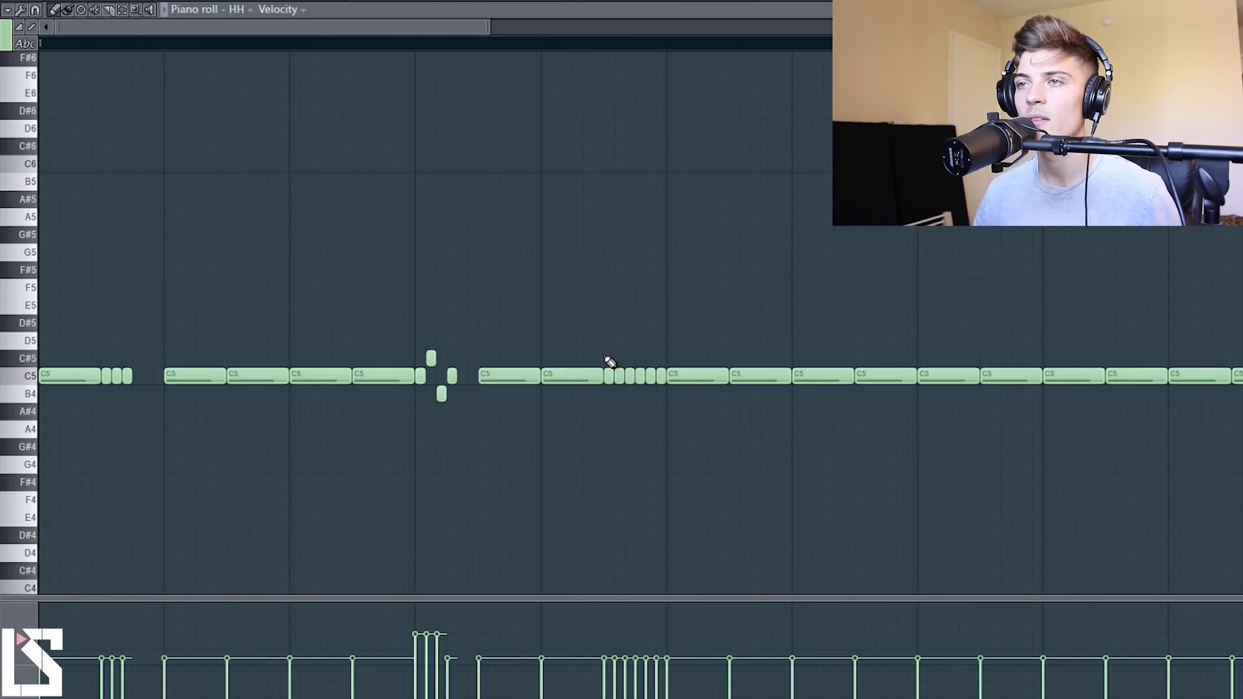
Ramp the velocities of the six-note C5 roll steadily downward from first to last note and play back the pattern
left_click_drag(623, 389, 665, 431)
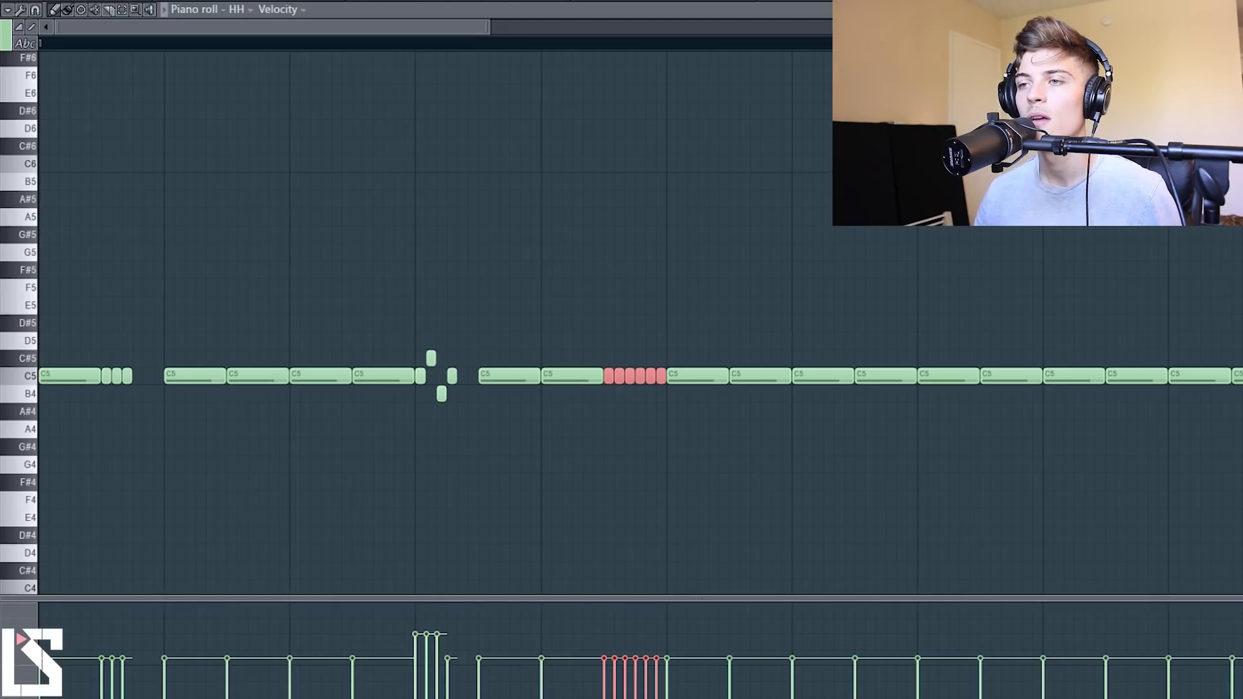
scroll(586, 430, "down", 2)
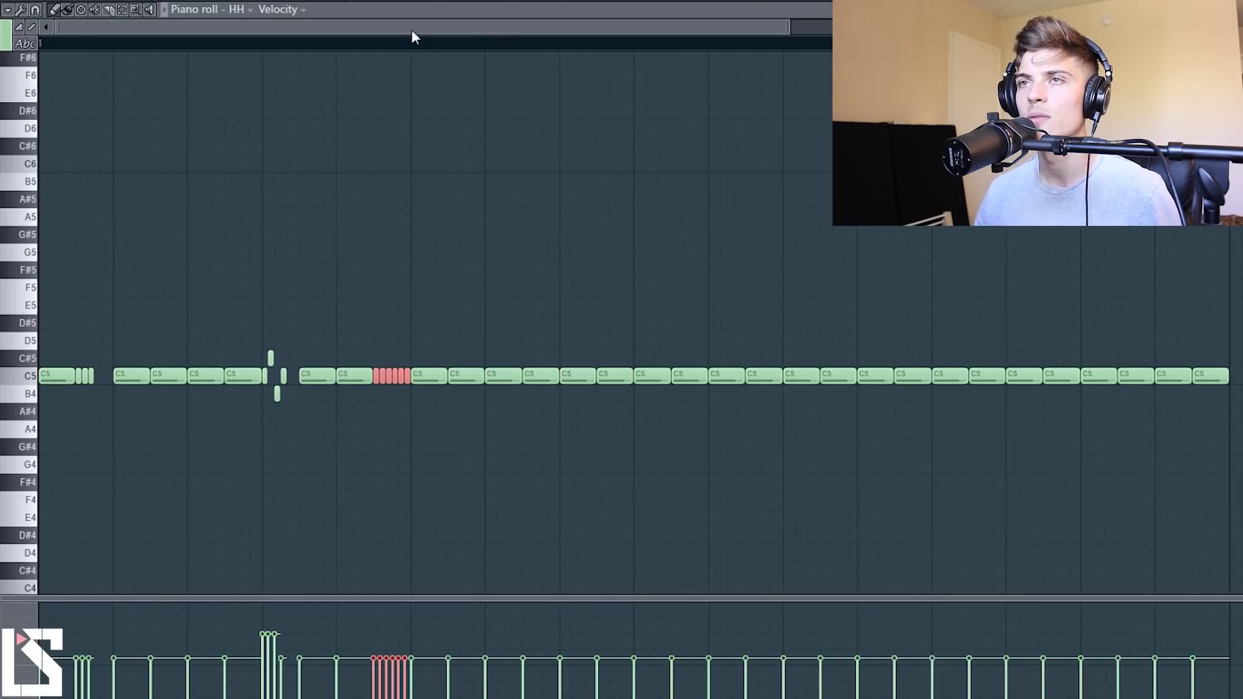
left_click_drag(410, 29, 272, 52)
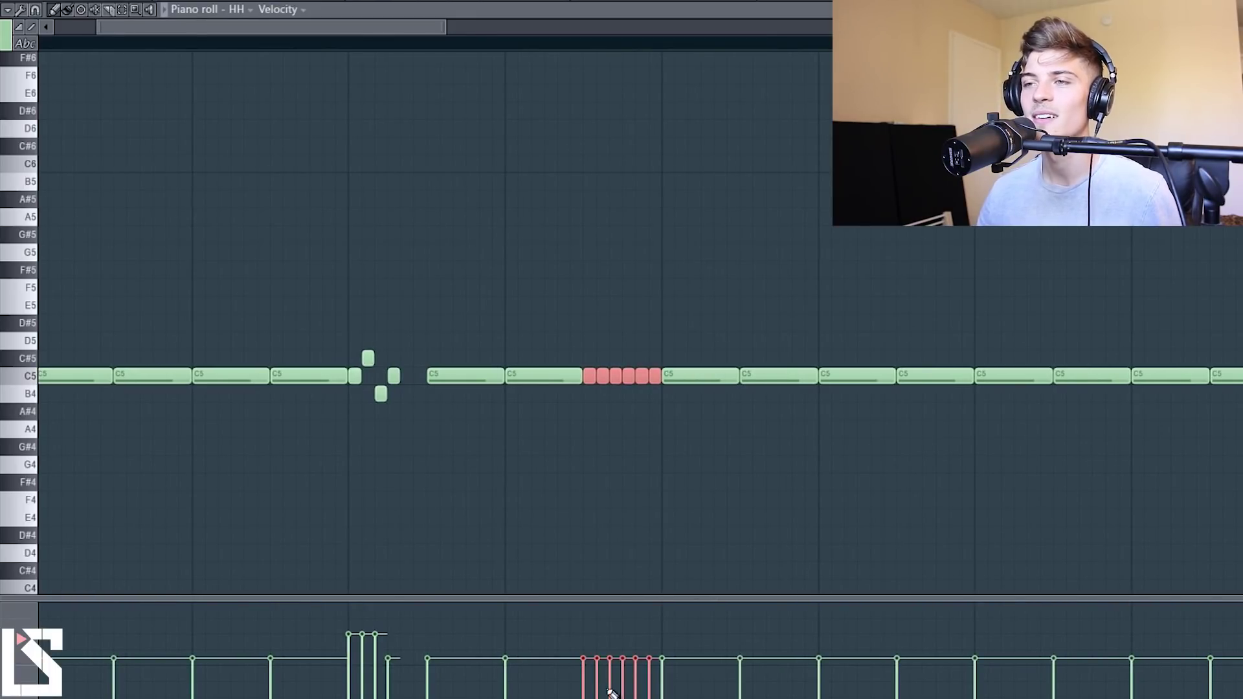
mouse_move(592, 676)
left_mouse_down()
mouse_move(622, 698)
mouse_move(651, 698)
left_mouse_up()
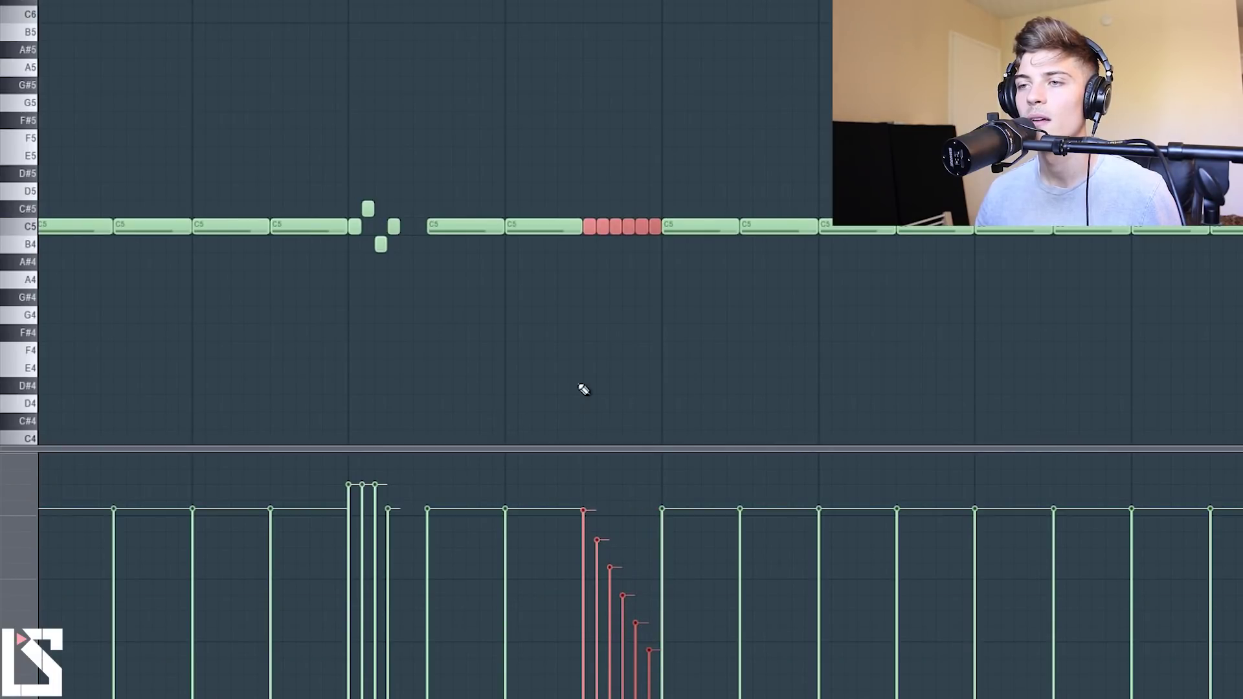
left_click(584, 389)
key("space")
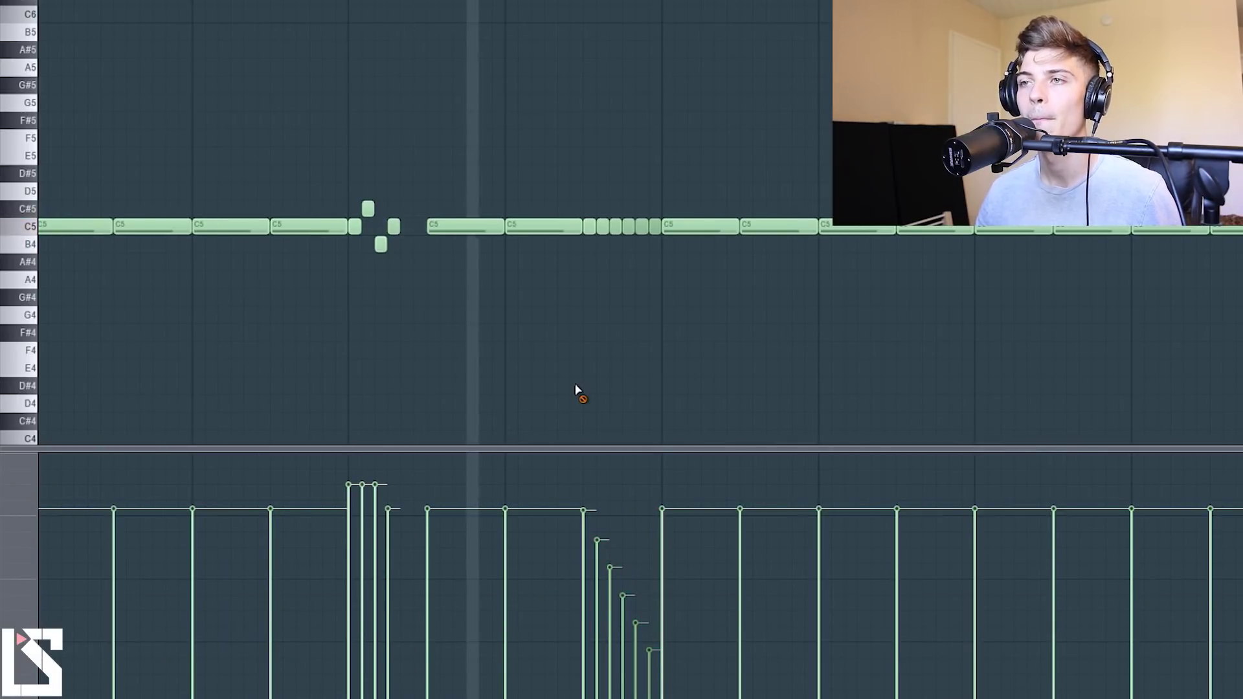
key("space")
key("space")
scroll(641, 222, "down", 3)
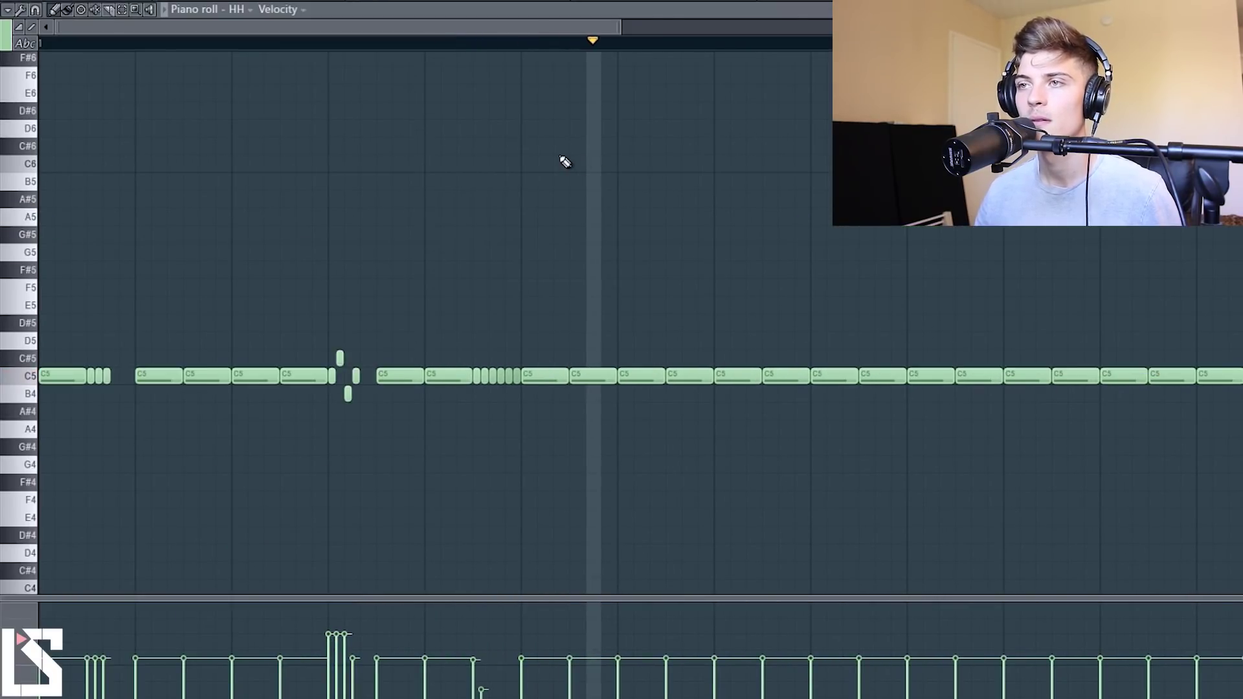
Play back the HH pattern from the start to hear the rolls in context
key("space")
scroll(505, 77, "down", 2)
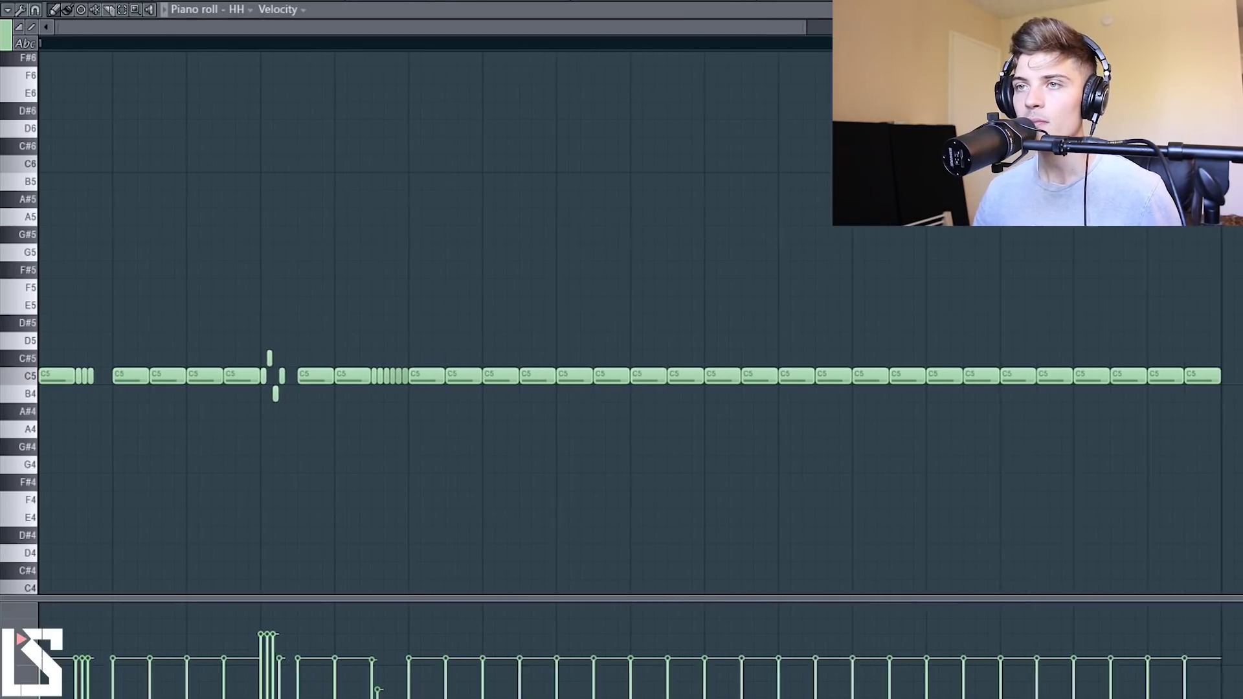
scroll(379, 235, "down", 1)
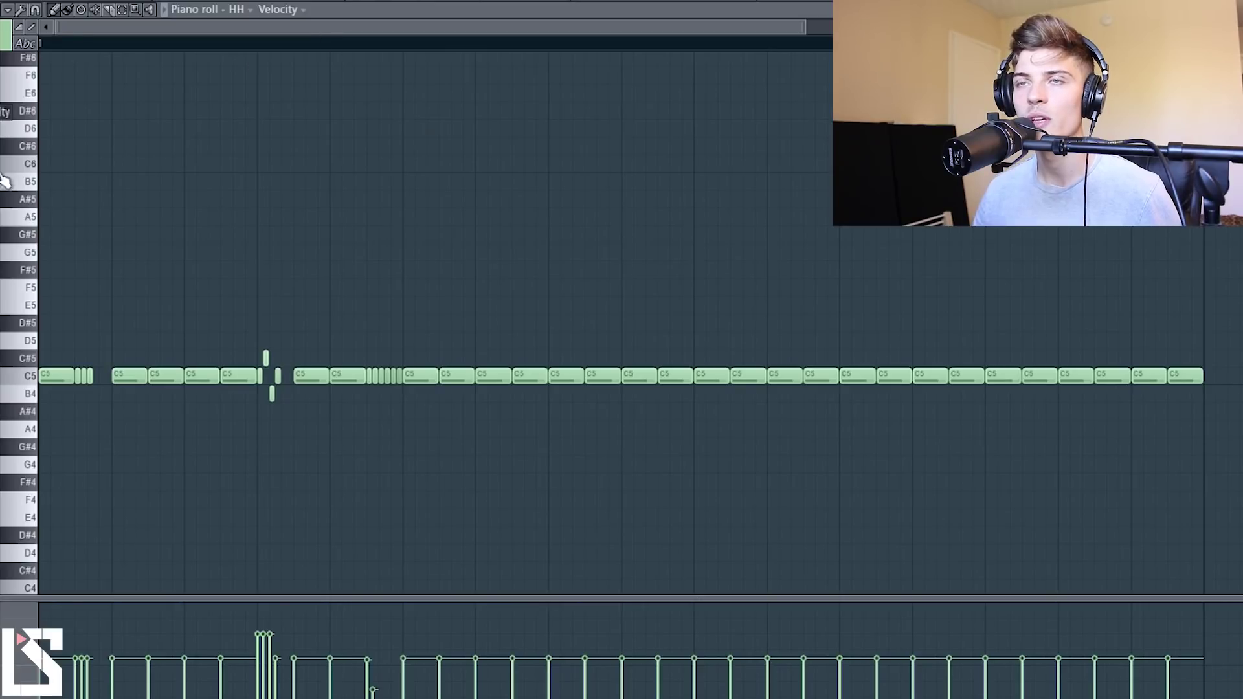
key("space")
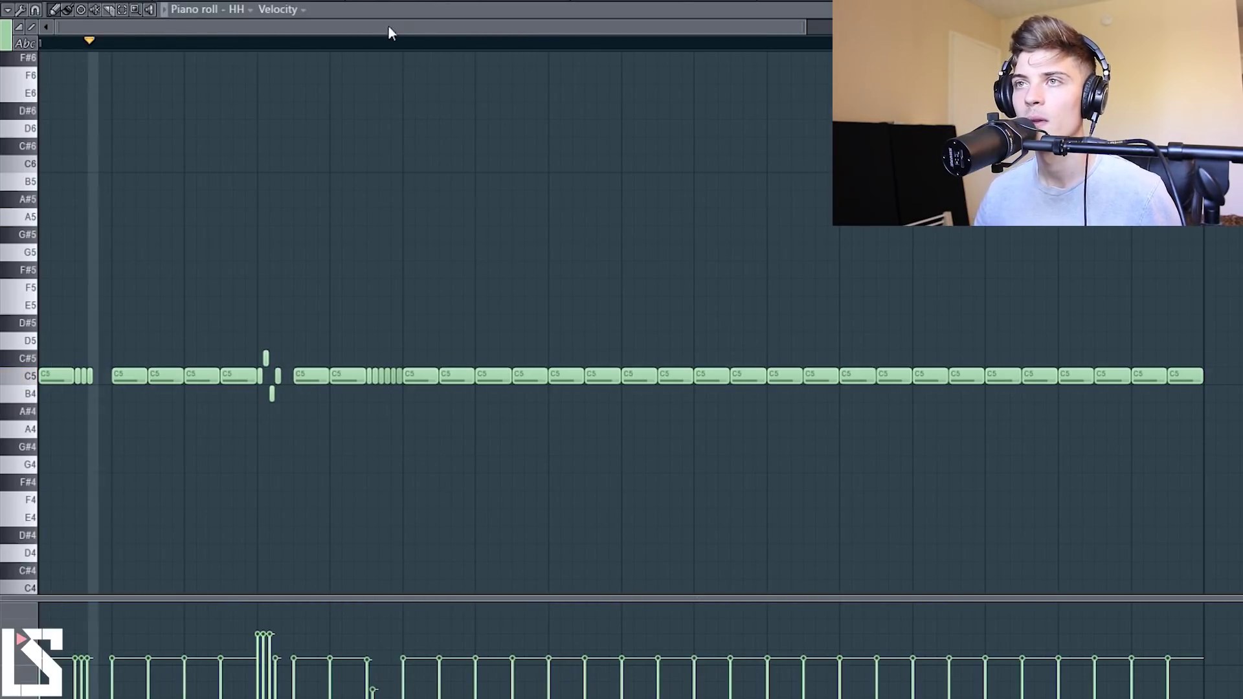
key("space")
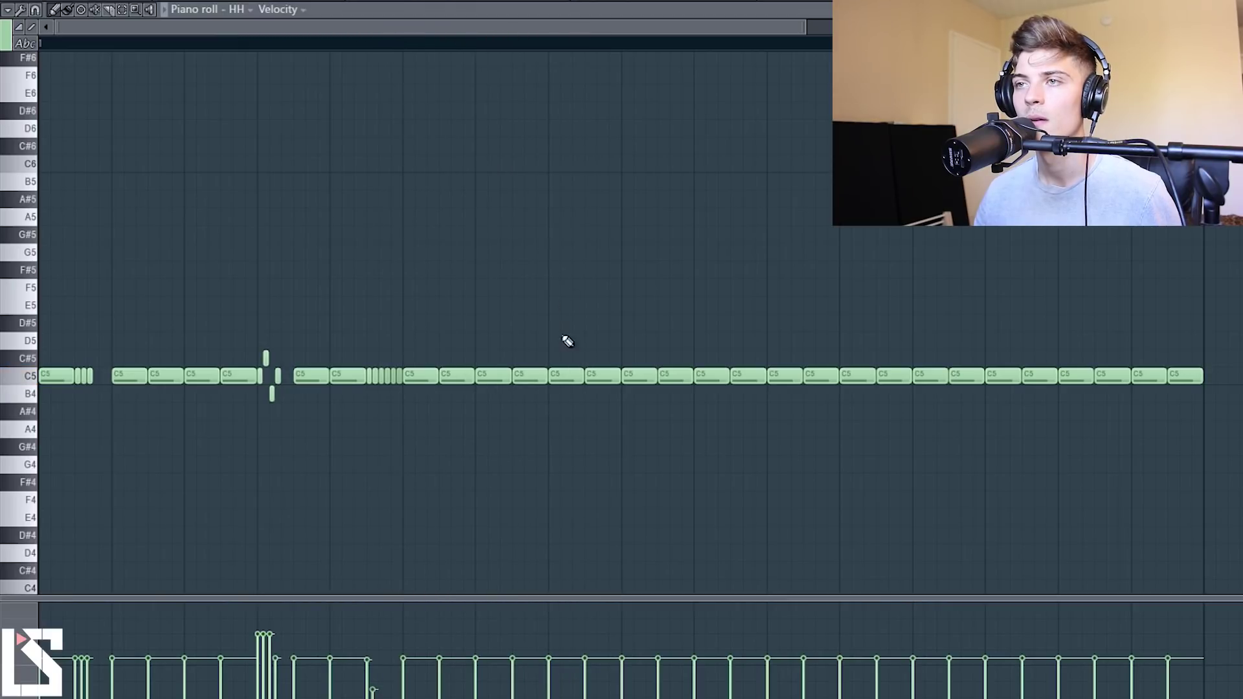
key("space")
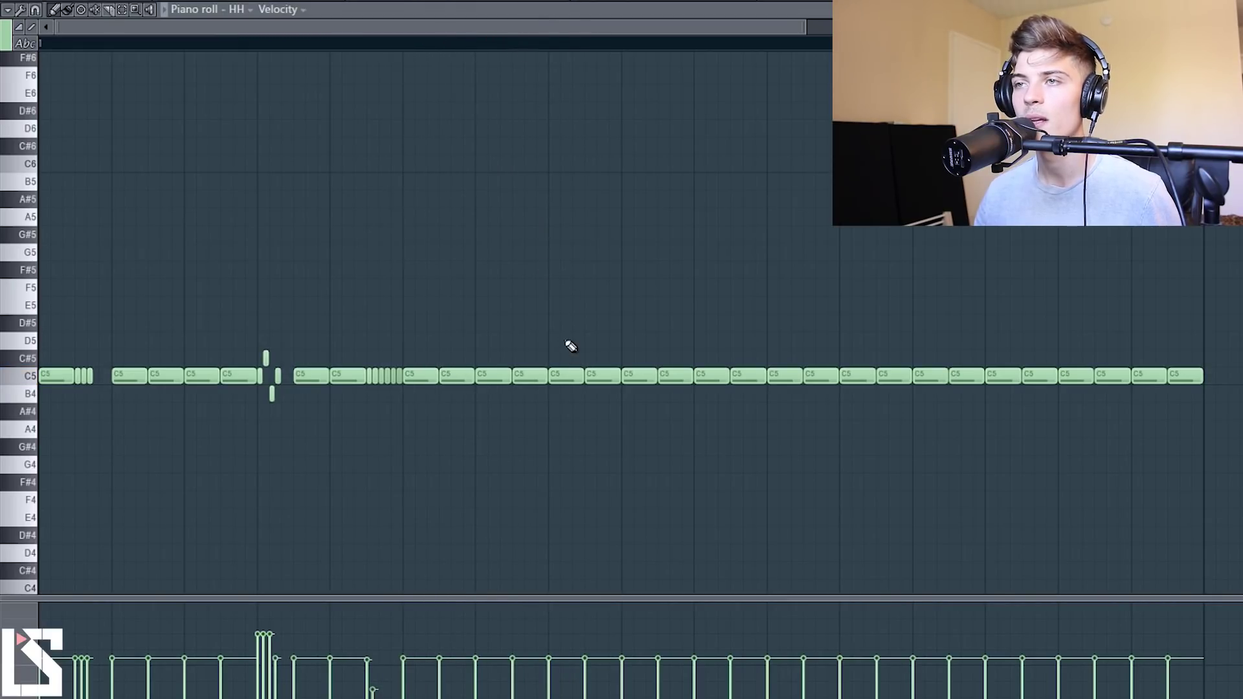
Replace the fifth full-length C5 note after the six-note roll with a descending three-note triplet on C5, B4 and A#4
left_click_drag(565, 335, 625, 414)
left_click_drag(567, 334, 599, 411)
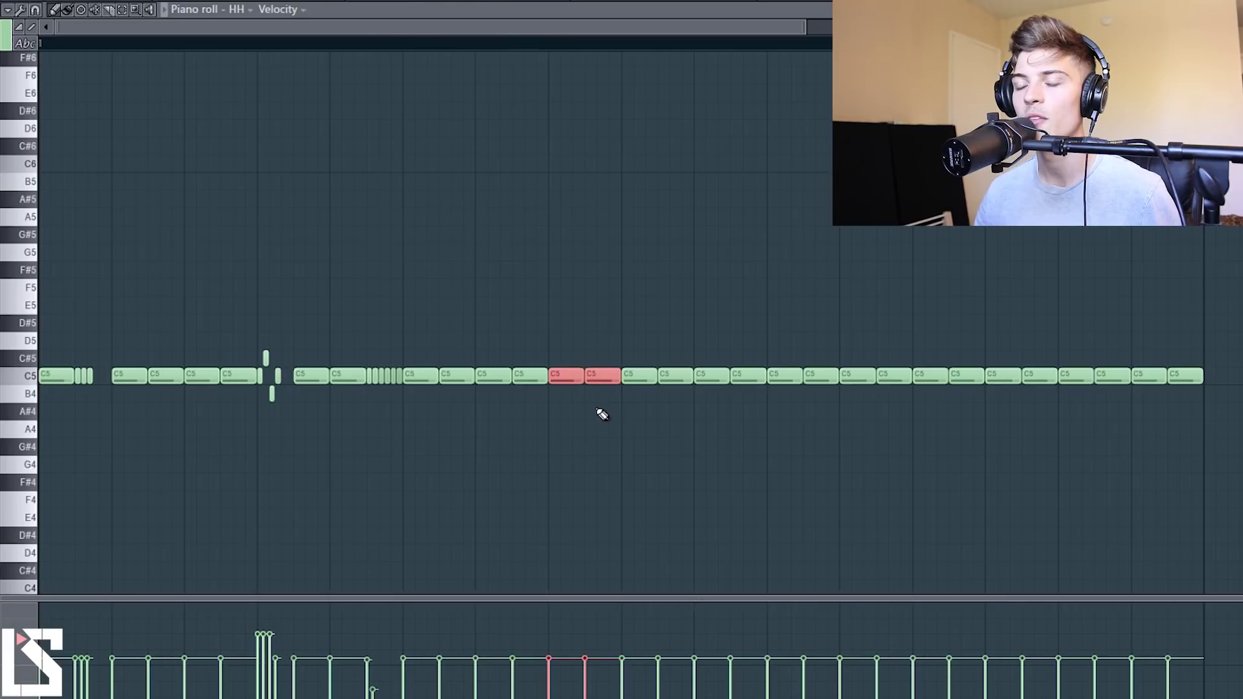
key("space")
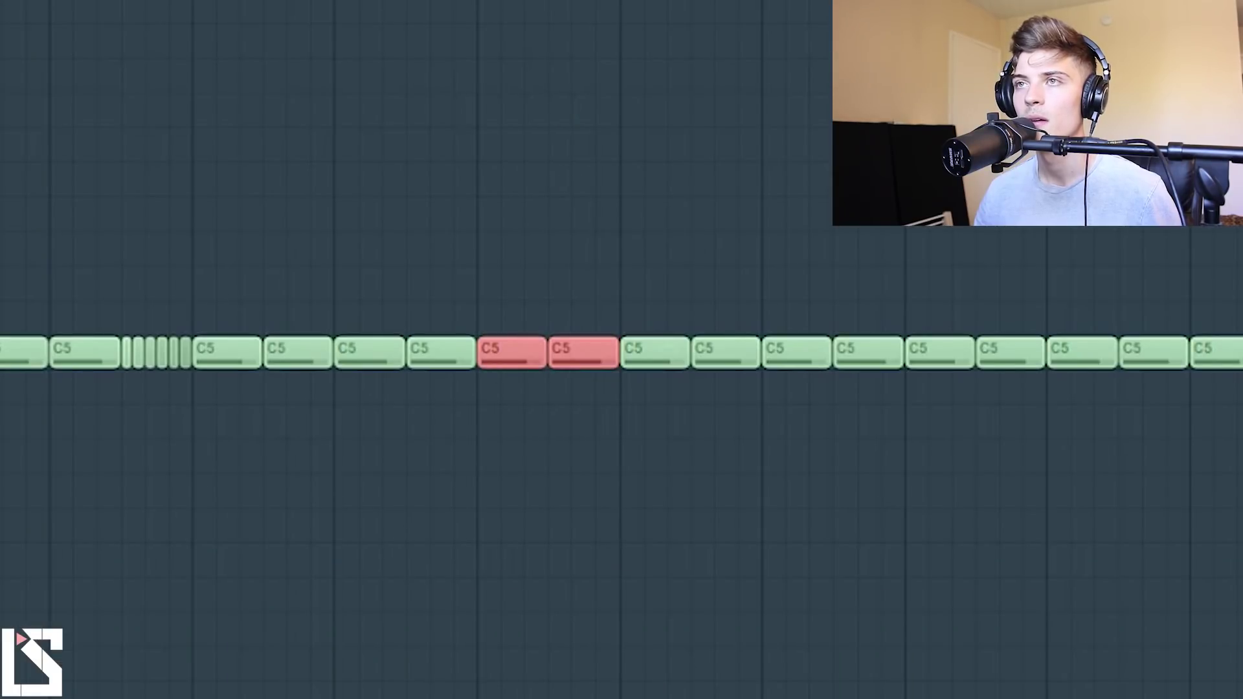
scroll(515, 352, "up", 2)
key("ctrl+d")
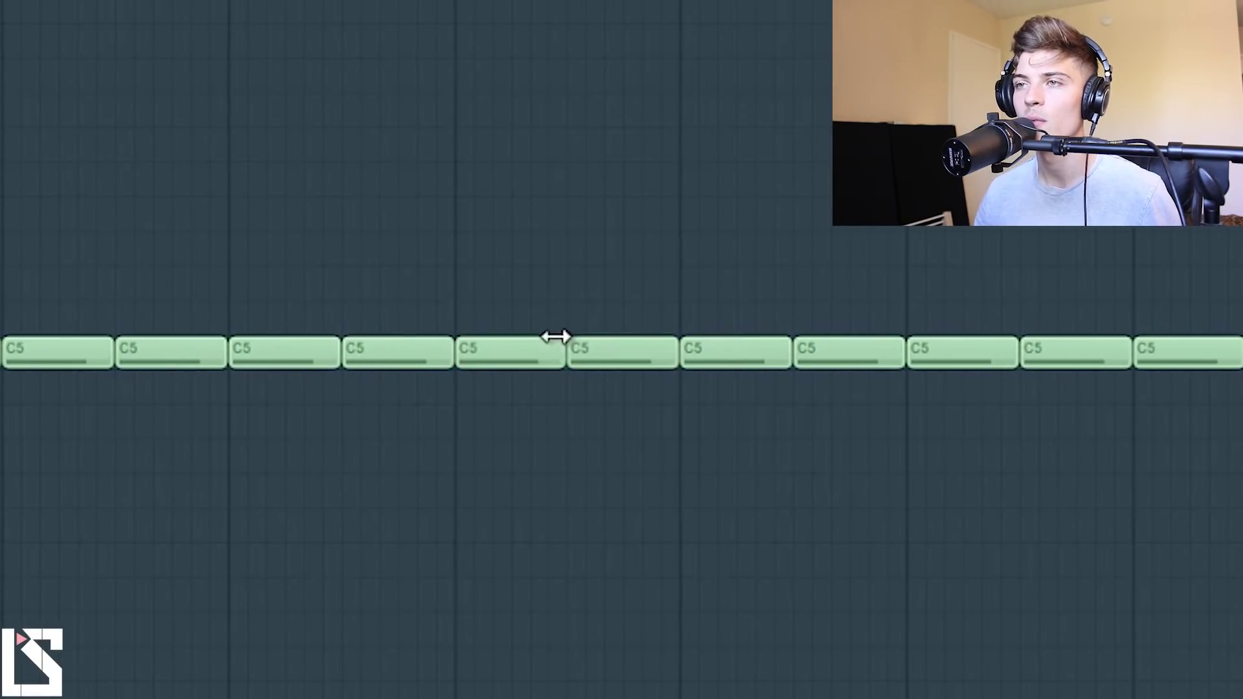
left_click_drag(558, 340, 487, 360)
left_click(509, 353)
left_click(546, 353)
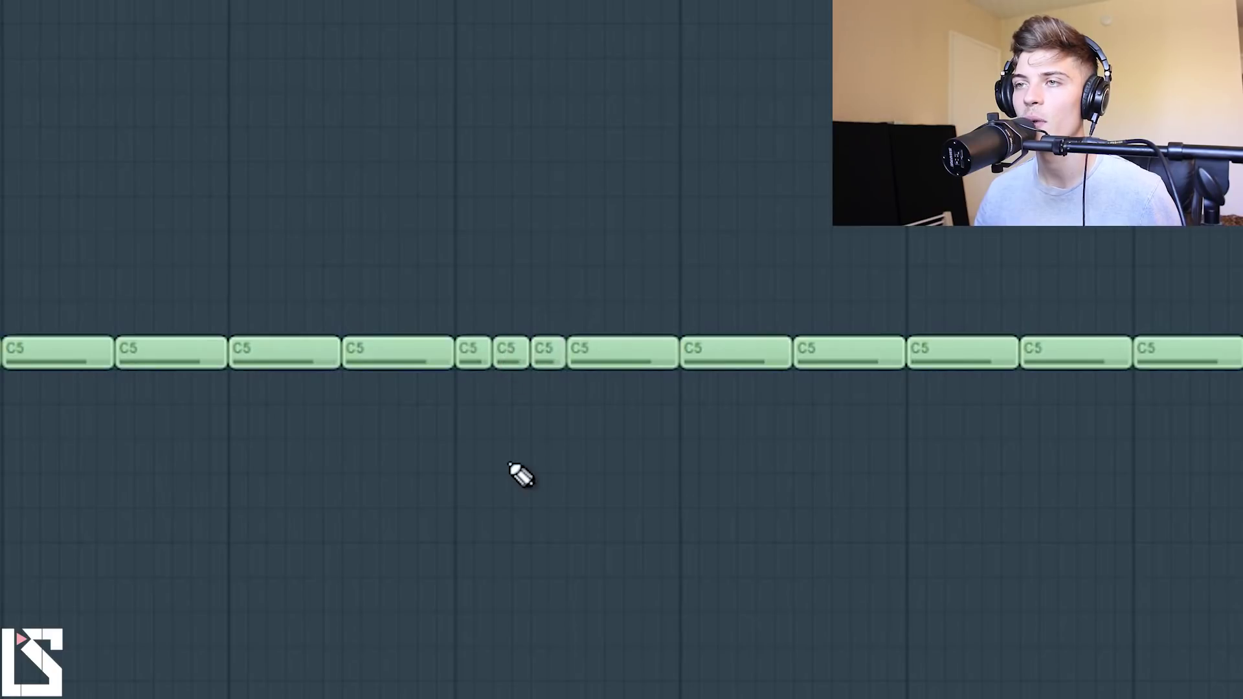
left_click_drag(506, 353, 547, 422)
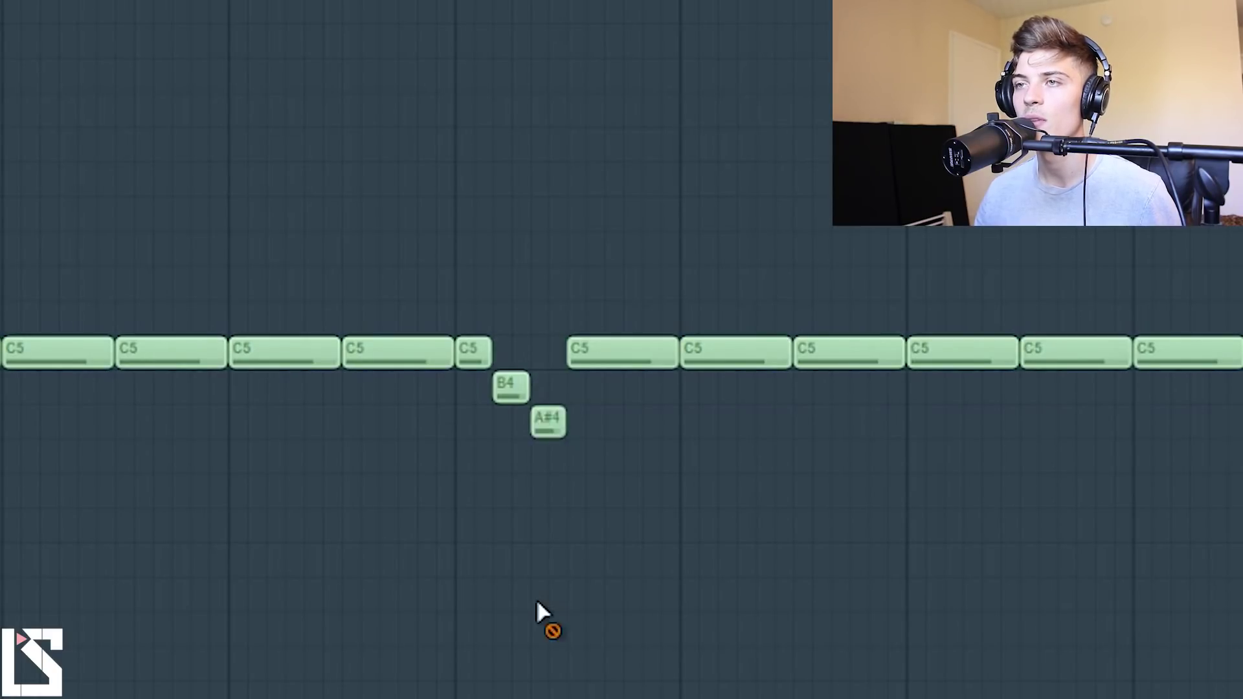
Play back the pattern through the descending C5, B4, A#4 triplet
key("space")
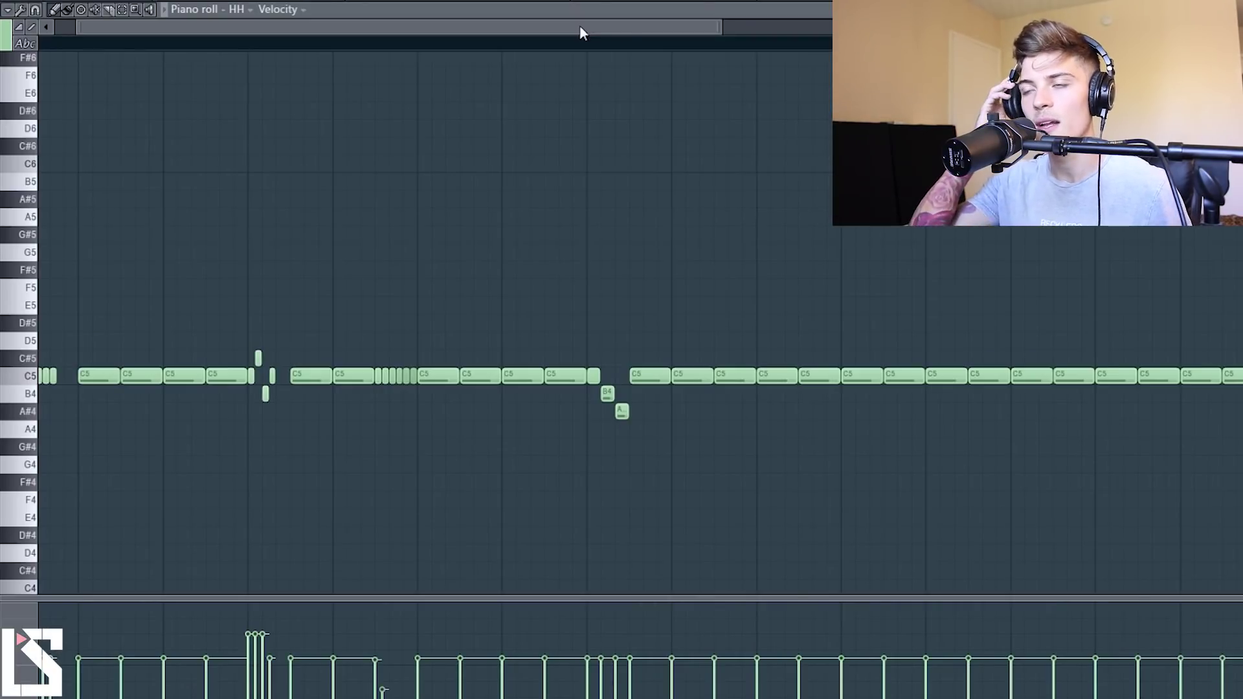
key("space")
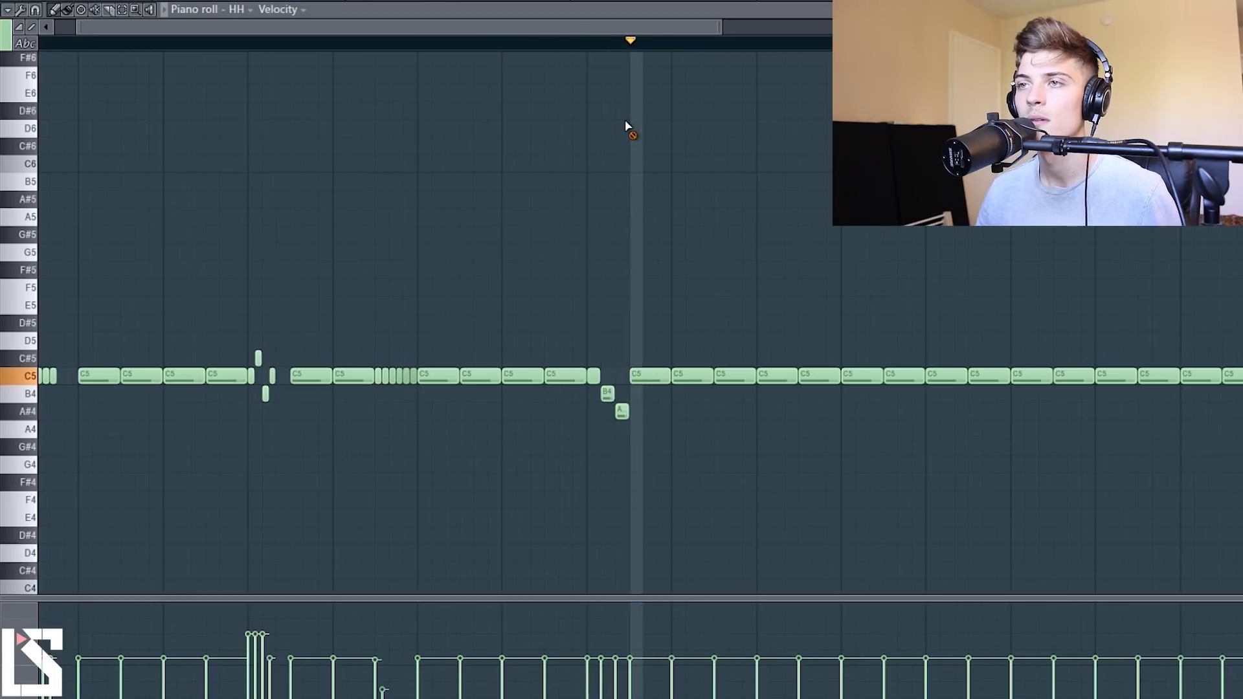
key("space")
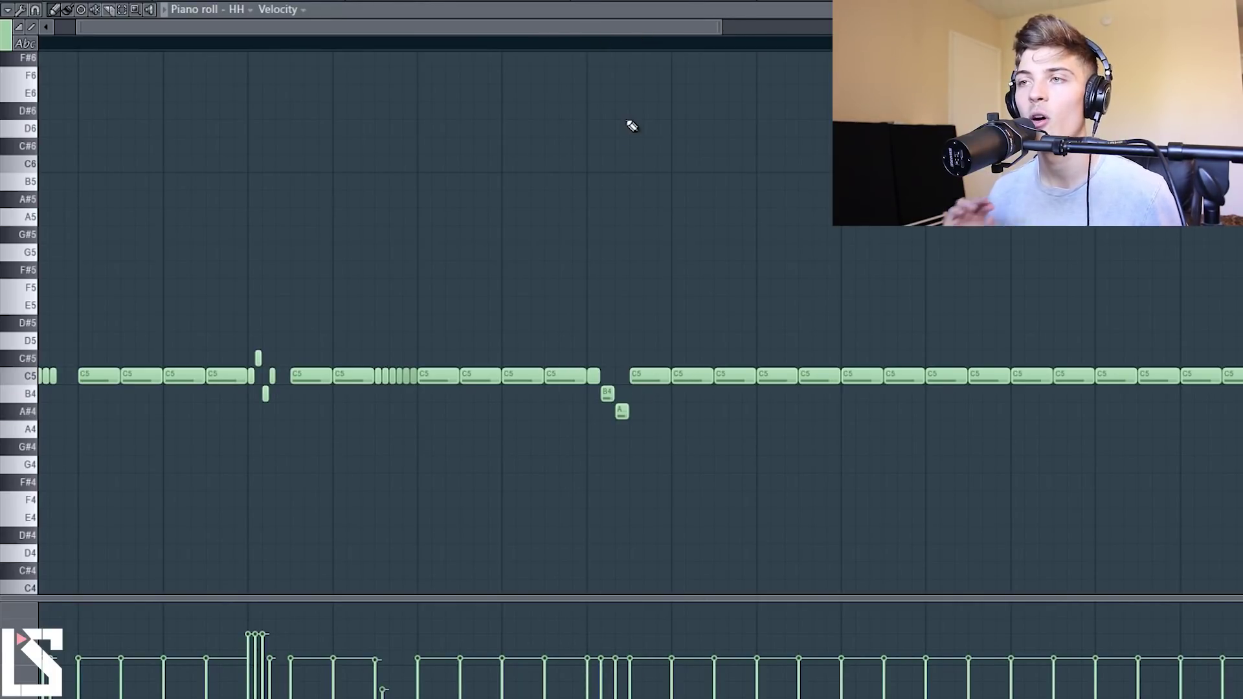
key("space")
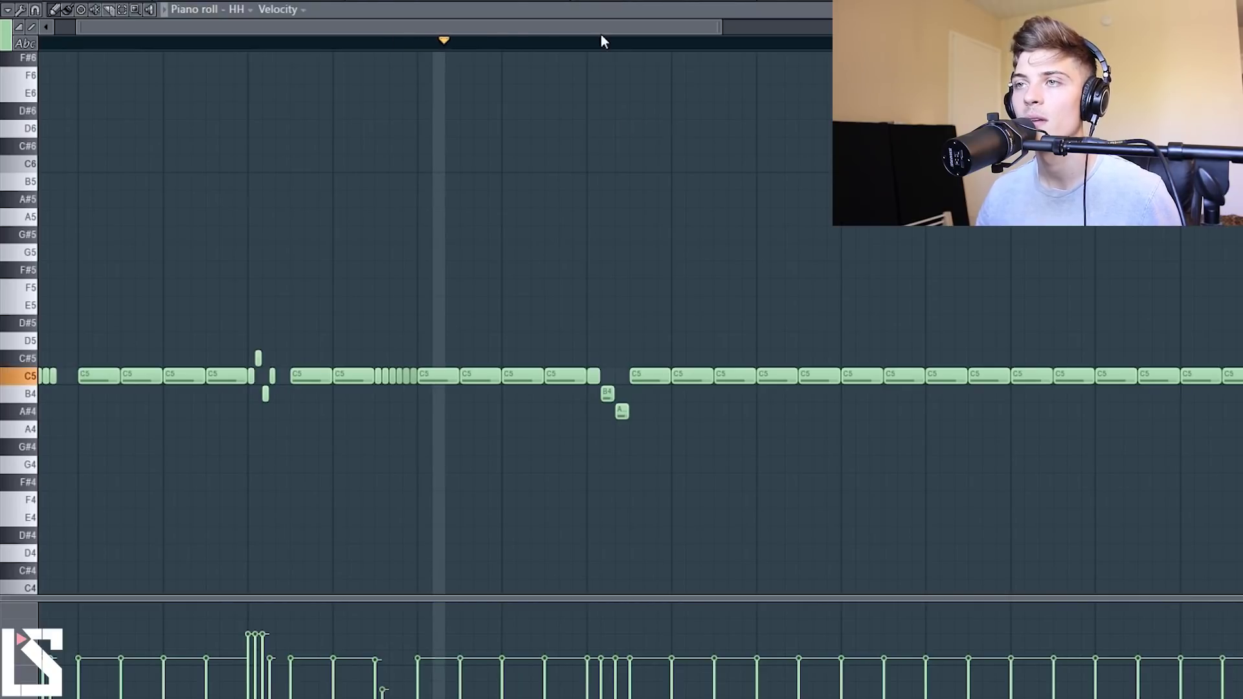
key("space")
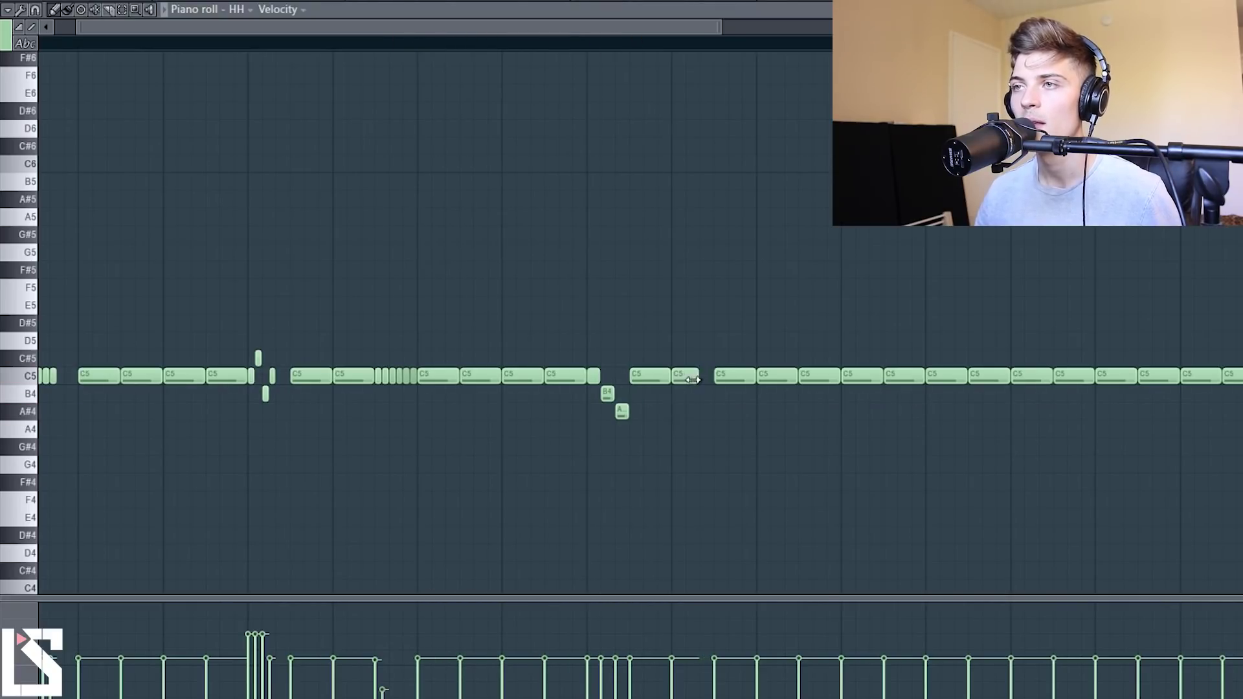
Replace the second C5 note after the descending triplet with four consecutive short C5 notes and play back the result
scroll(626, 41, "up", 4)
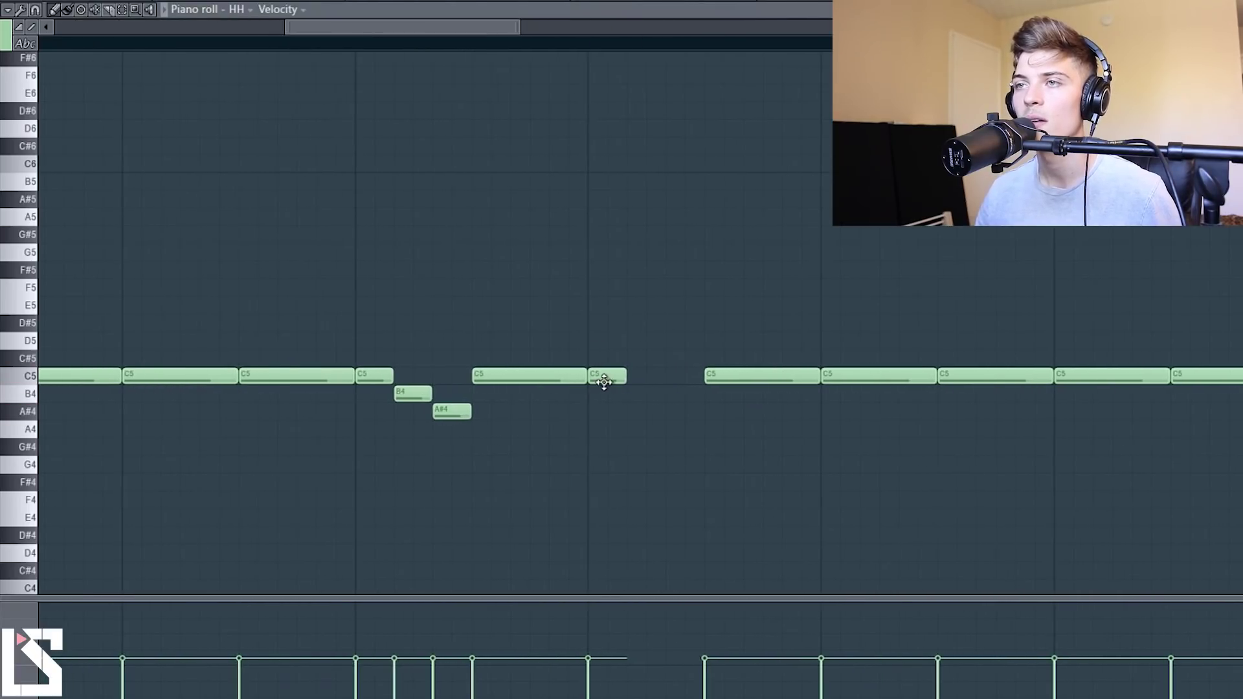
left_click(632, 377)
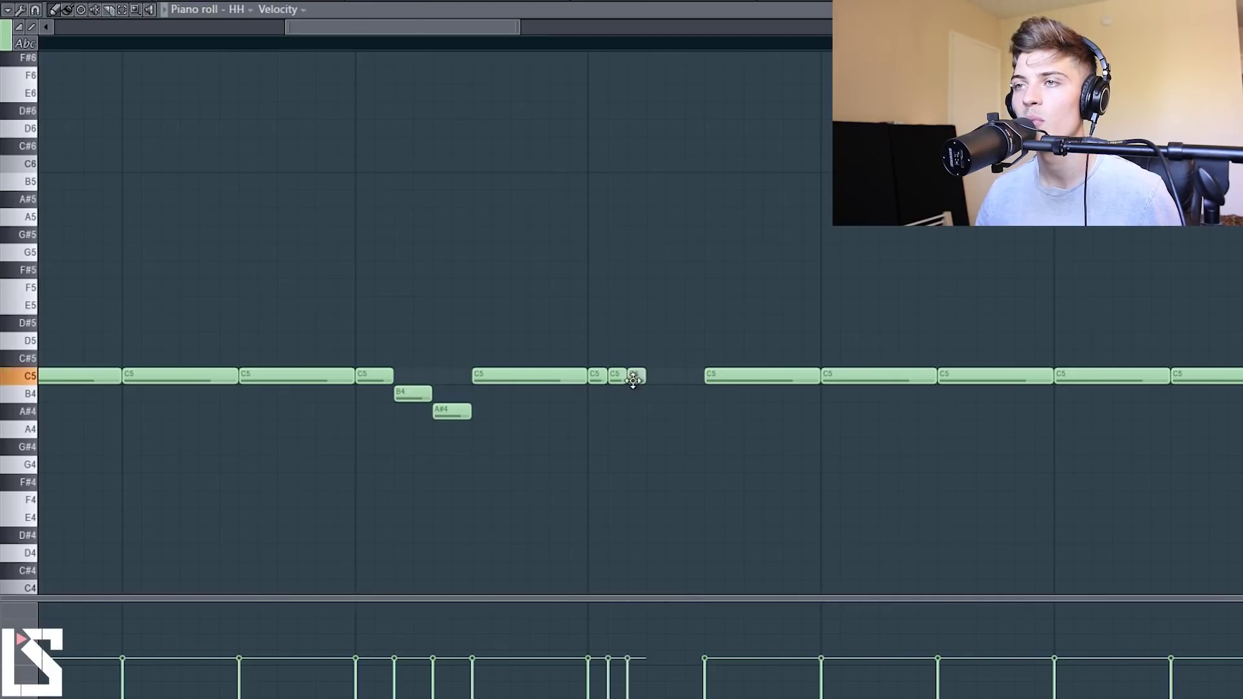
left_click(652, 377)
key("space")
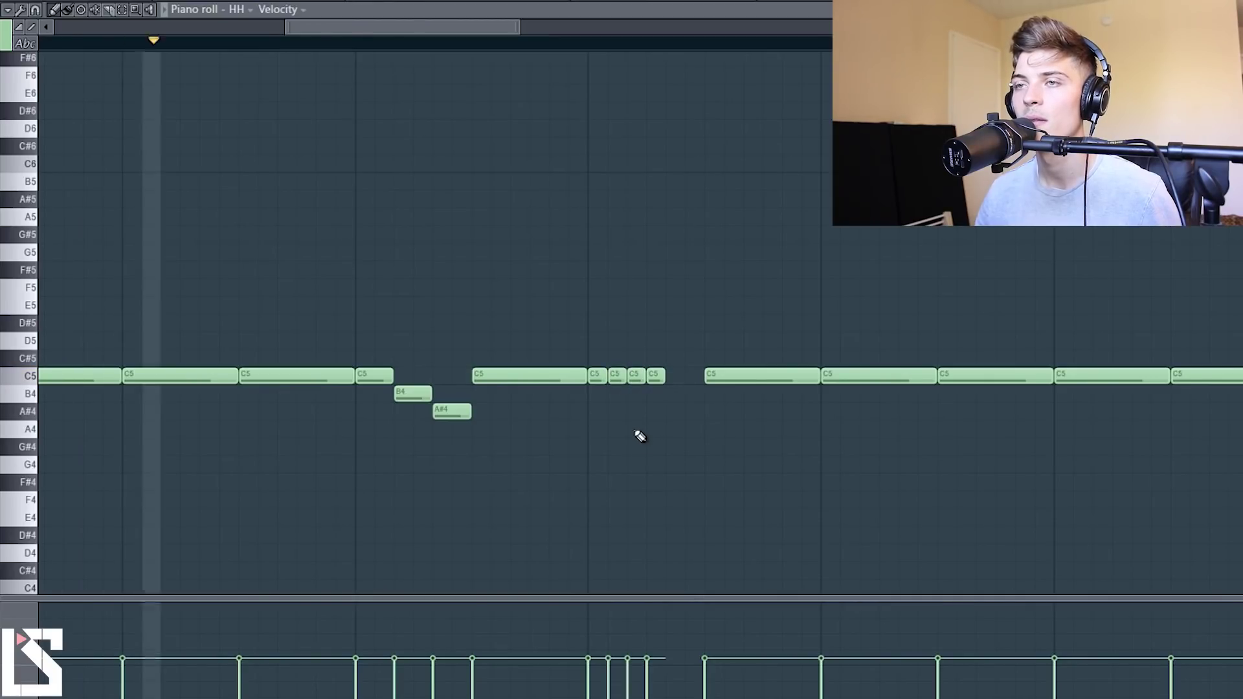
scroll(642, 430, "down", 3)
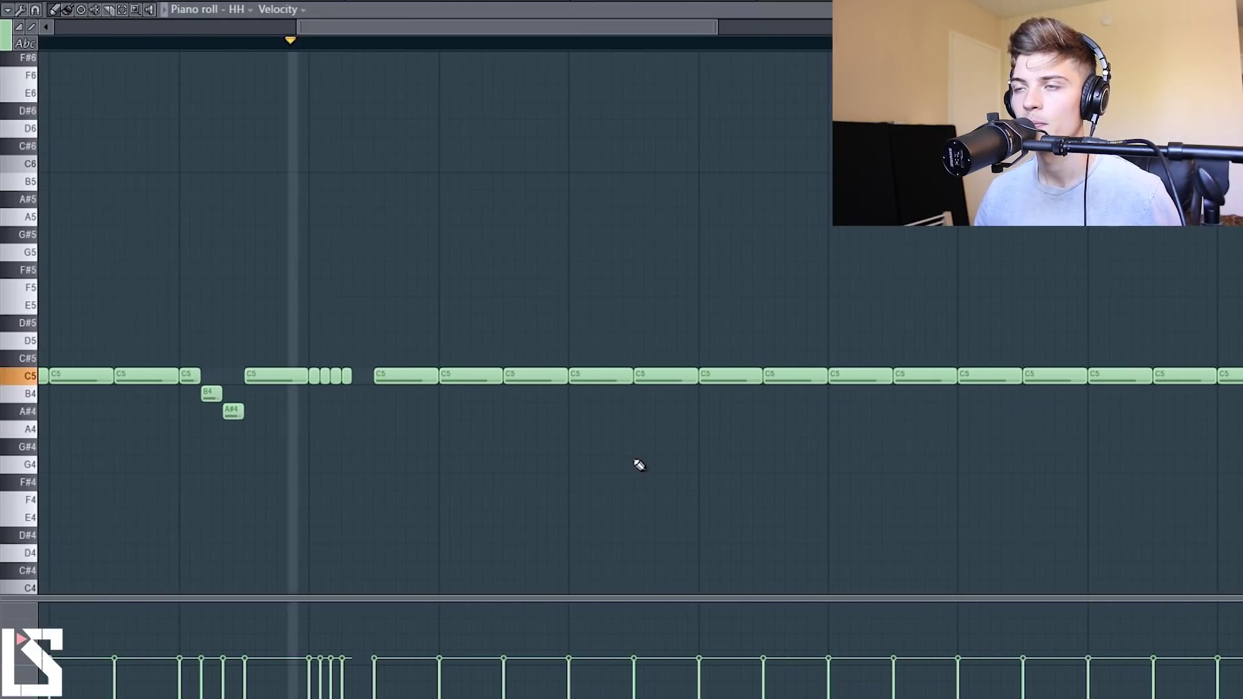
key("space")
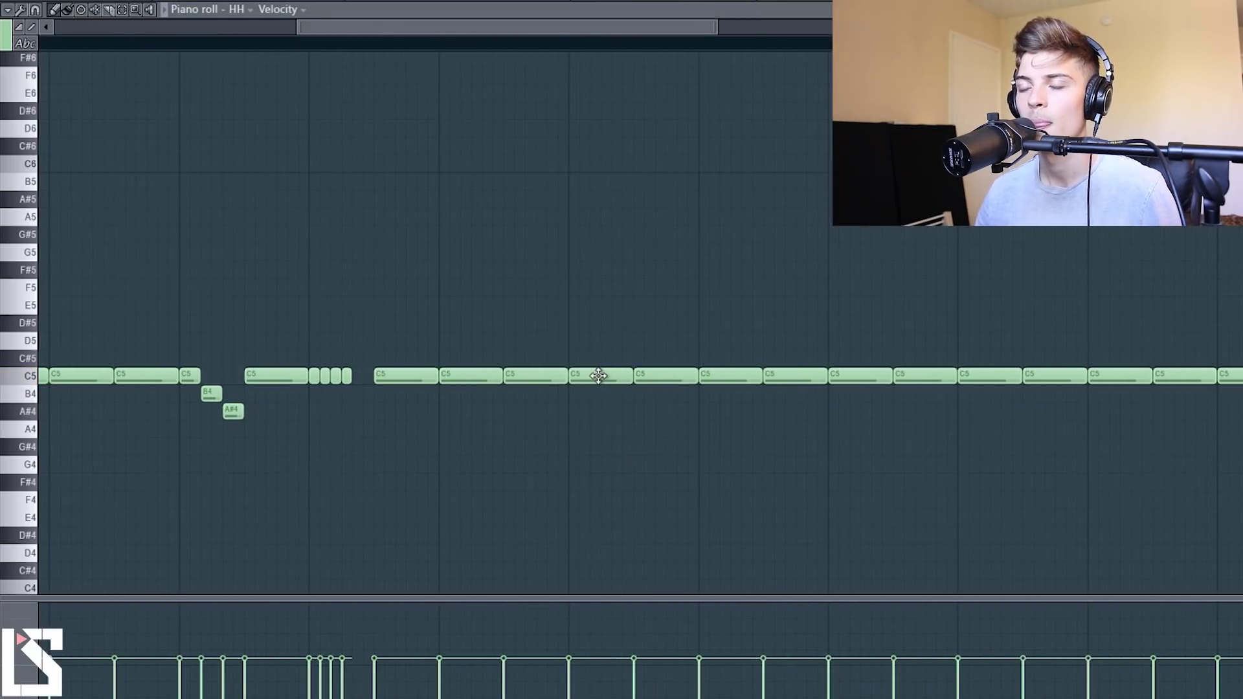
Replace the fourth full-length C5 note after the four-note roll with another four-note C5 roll and play the pattern back
key("space")
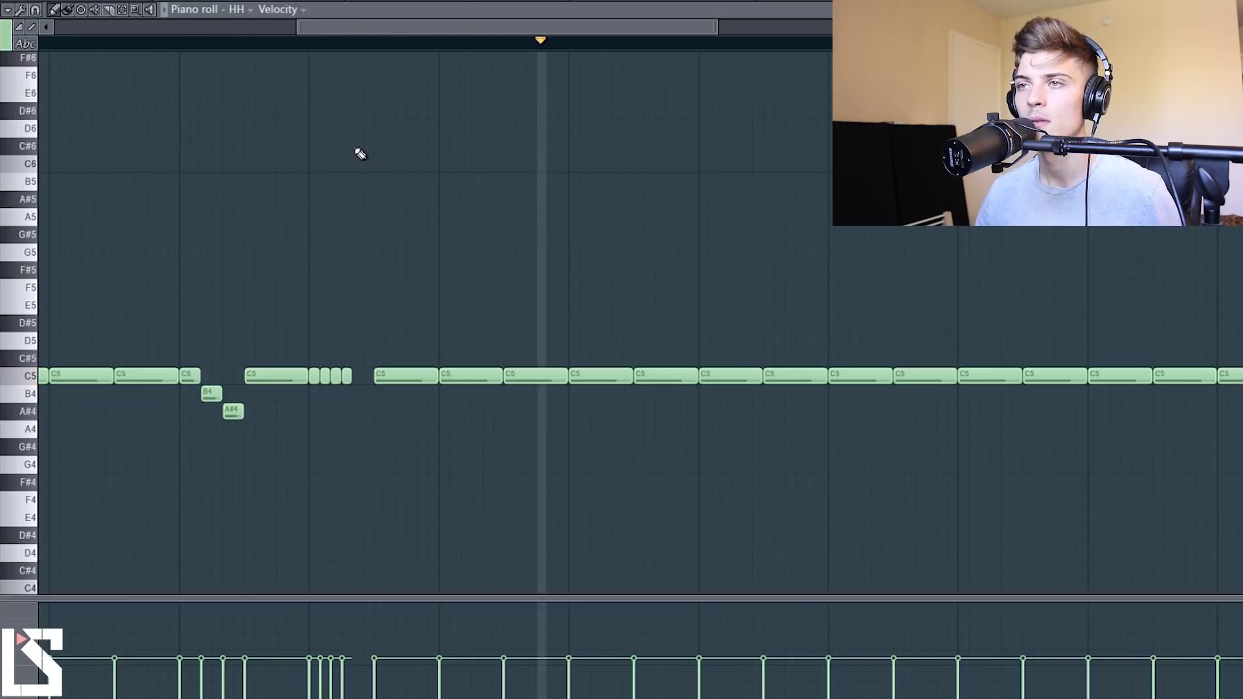
key("space")
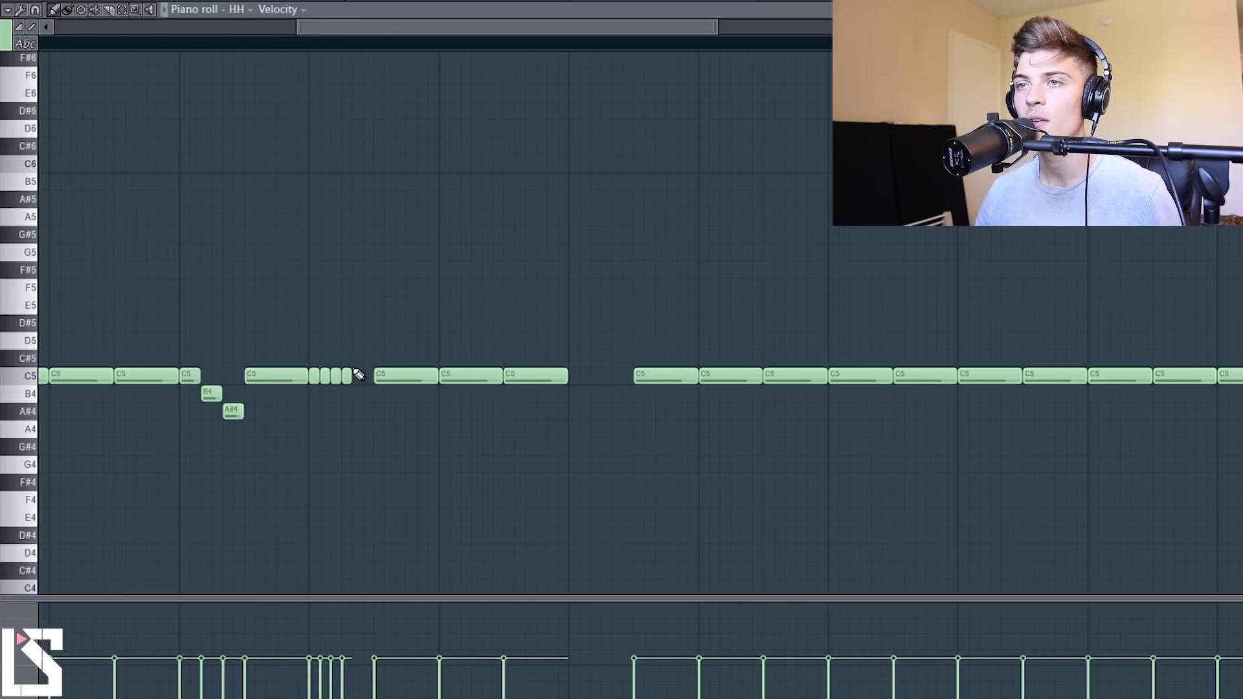
left_click_drag(353, 356, 589, 411, "ctrl")
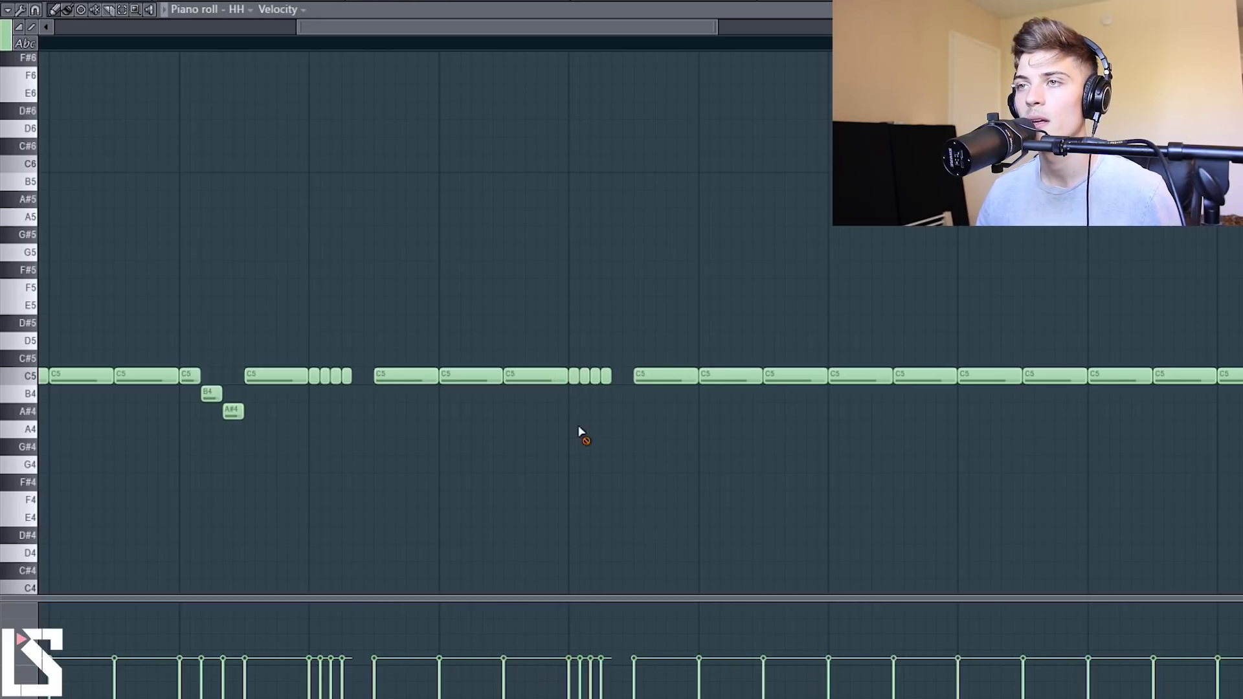
key("space")
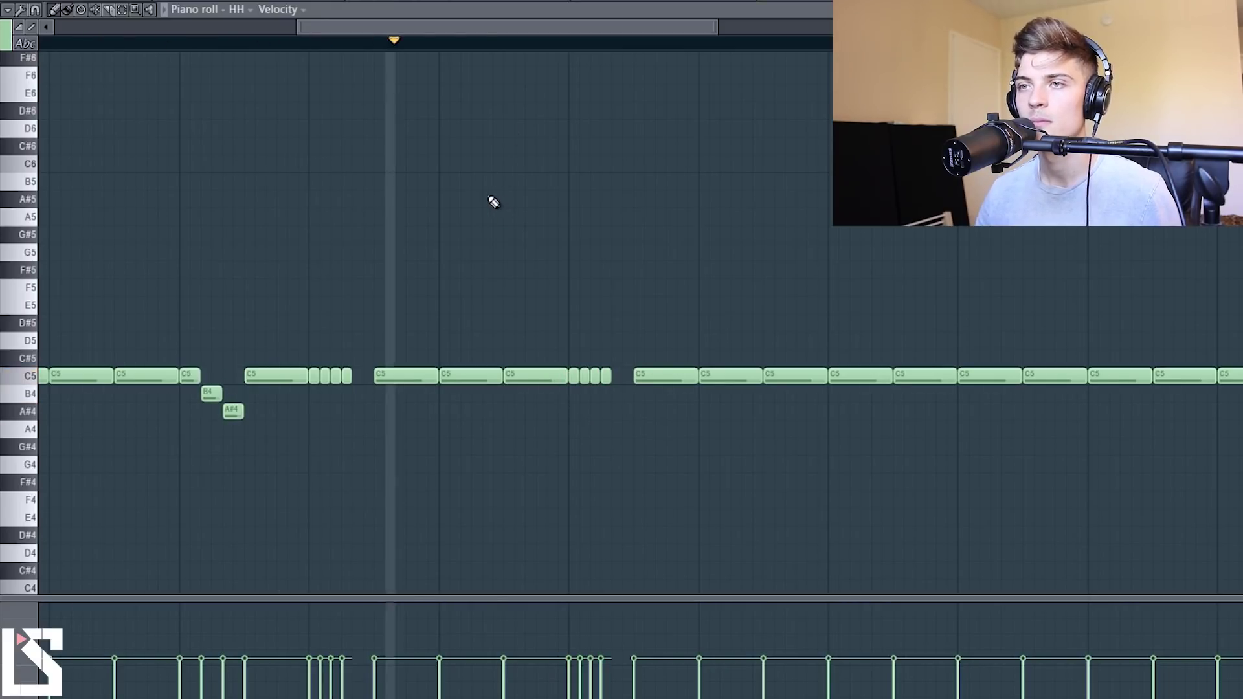
left_click_drag(715, 26, 818, 27)
key("space")
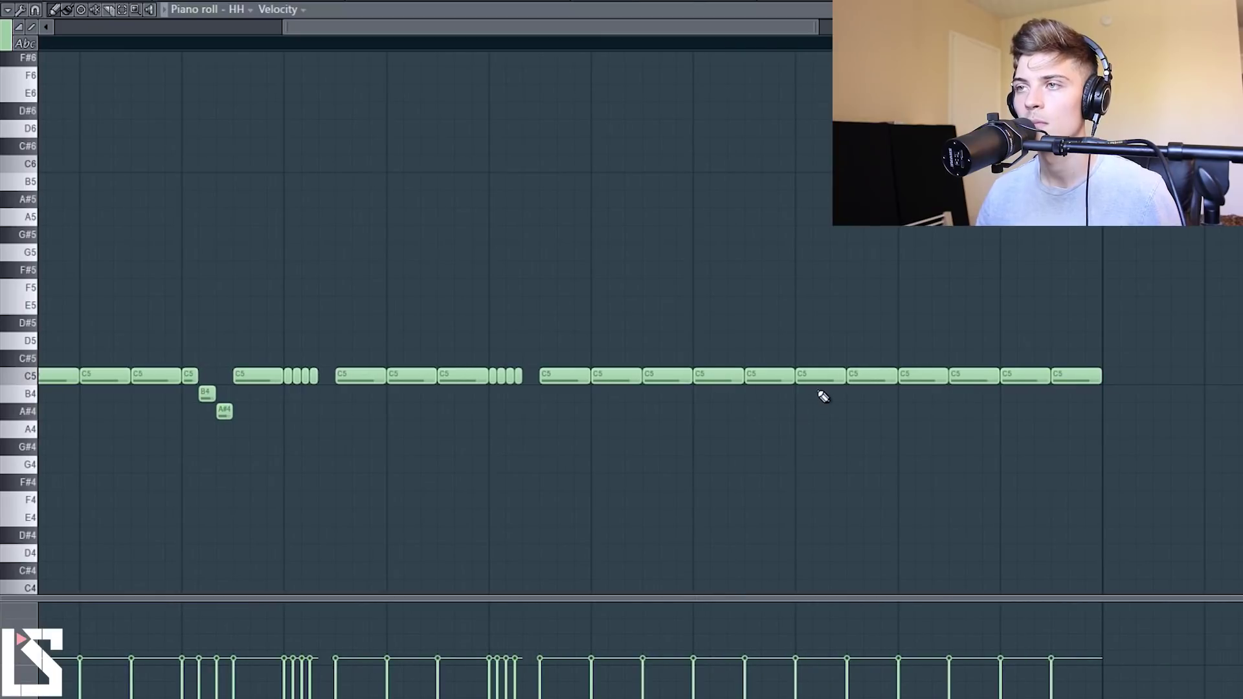
Replace the sixth C5 note after the second four-note roll with a three-note triplet on C5, C#5 and A#4
left_click_drag(835, 376, 809, 389)
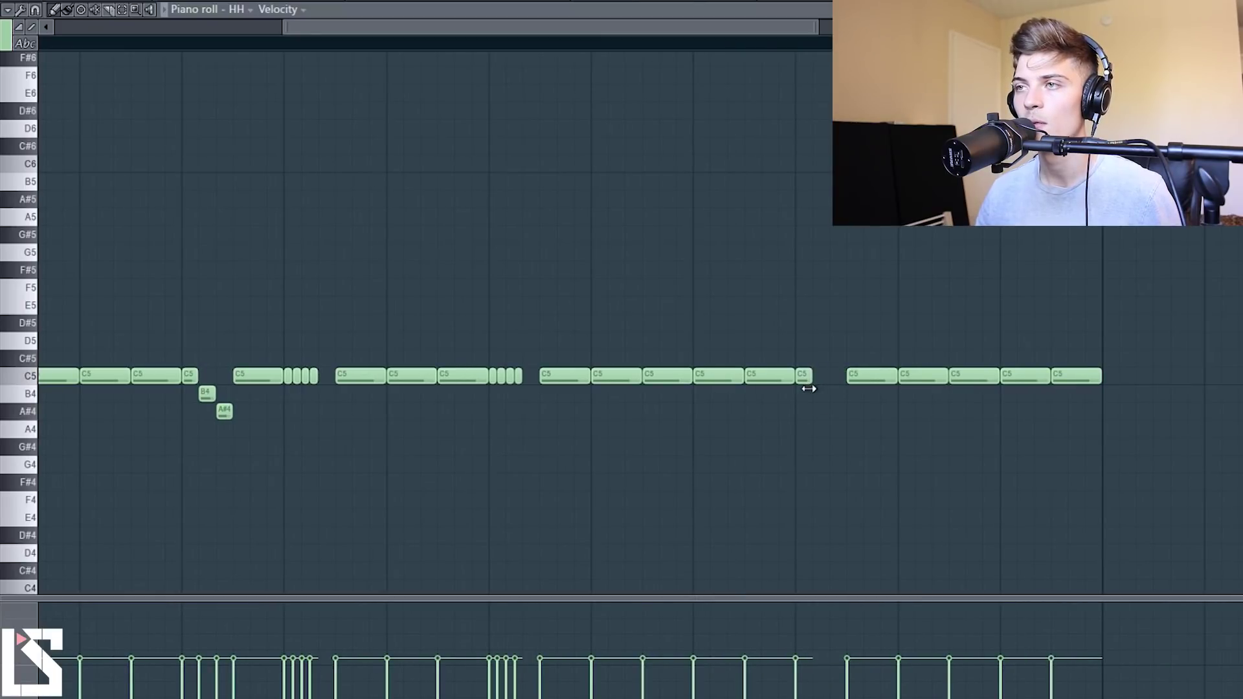
left_click(820, 359)
left_click(834, 411)
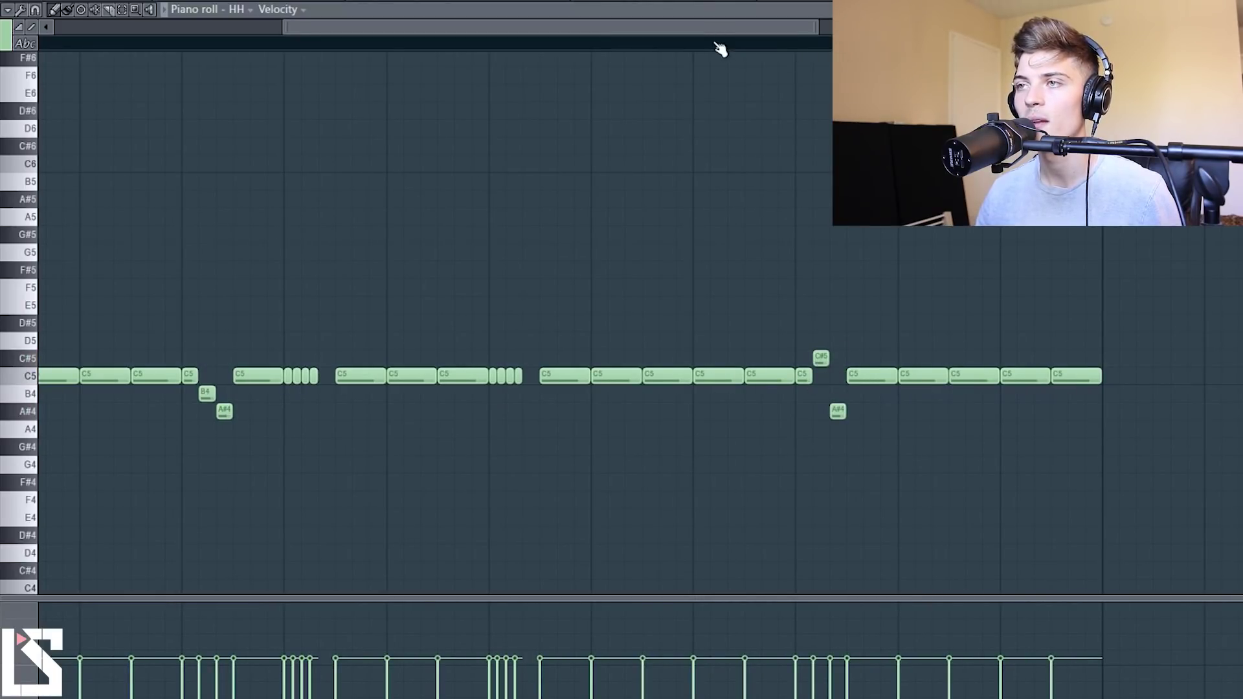
scroll(718, 55, "up", 2)
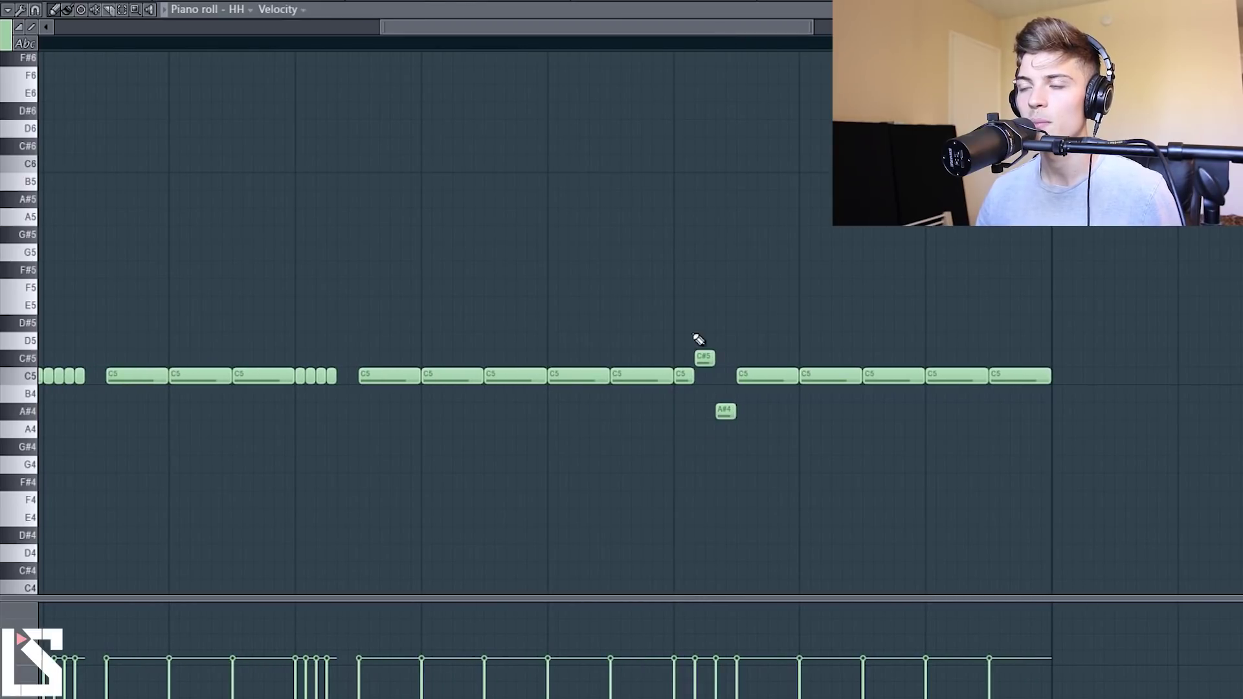
left_click(634, 44)
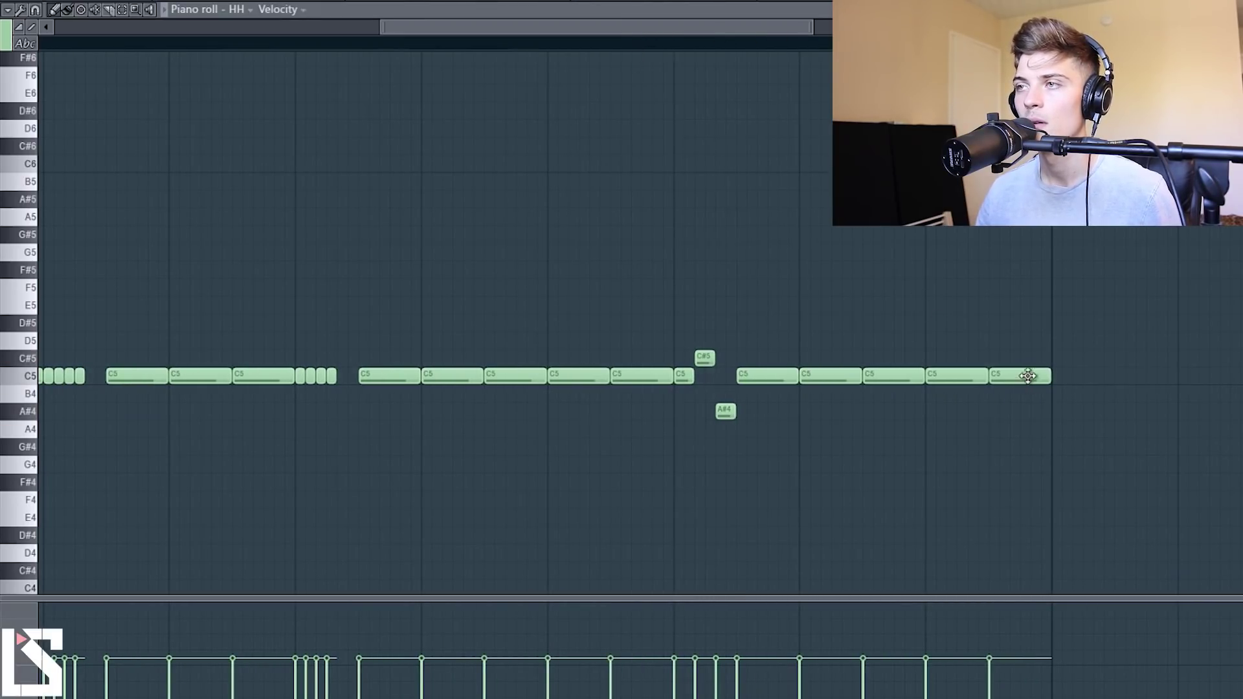
Shorten the last two C5 notes, add a short C5 note between them and play back the ending
left_click_drag(1046, 369, 944, 395)
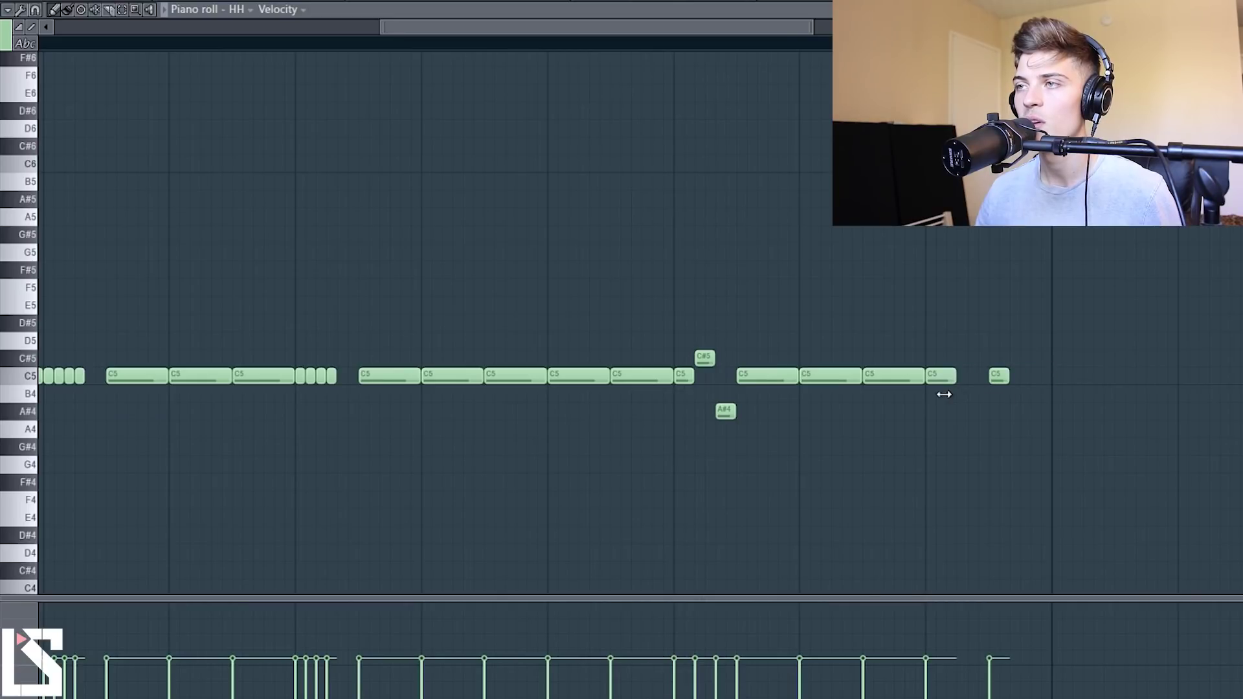
left_click(967, 377)
key("space")
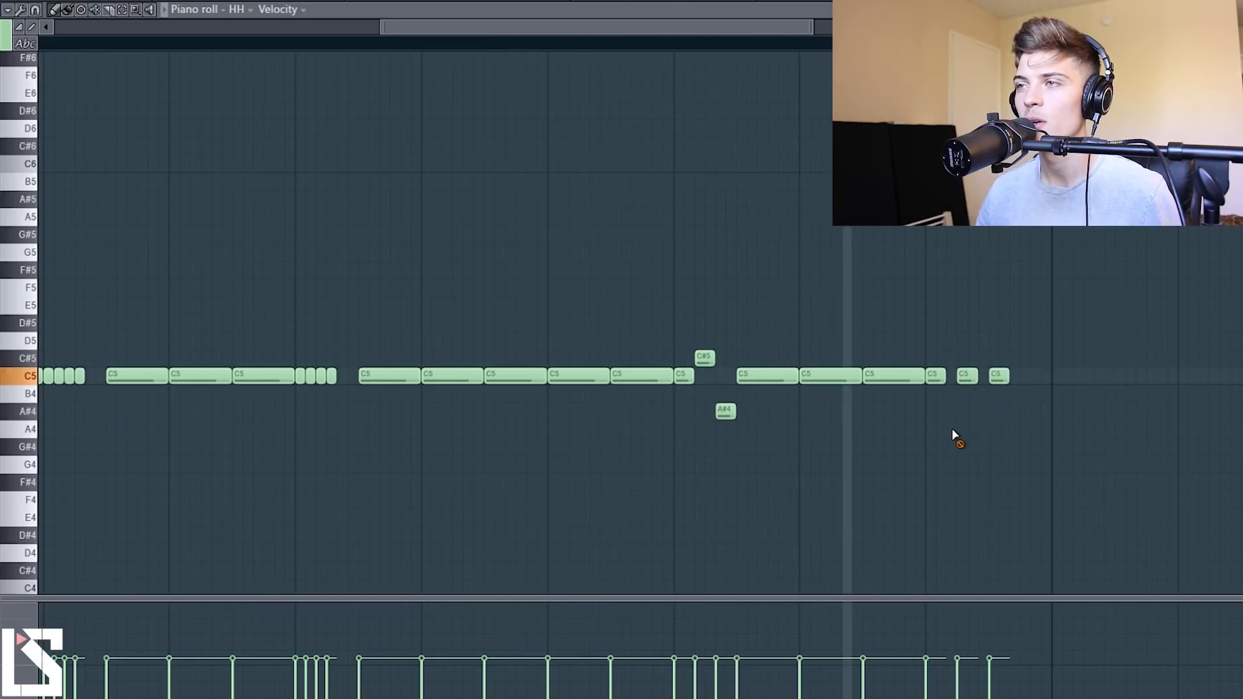
Replace the last two short C5 notes with two placed farther apart, so the pattern ends on three evenly spaced short notes
right_click(997, 382)
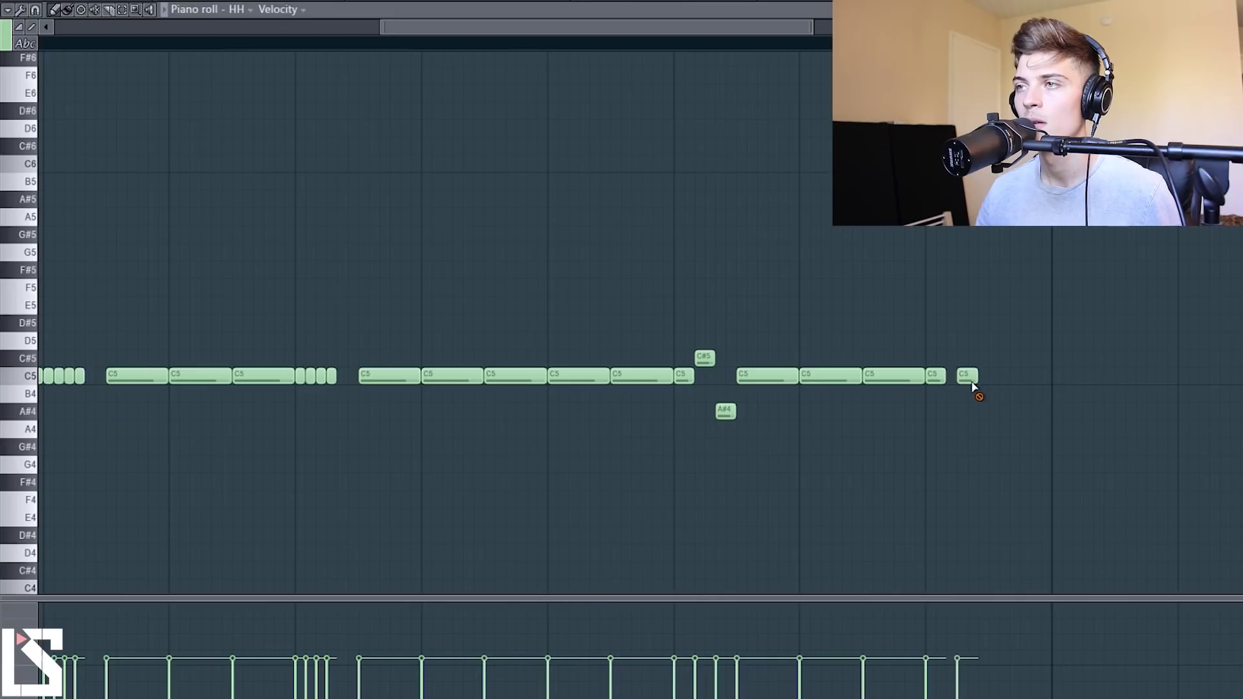
right_click(968, 380)
left_click(976, 381)
left_click_drag(976, 380, 966, 378)
left_click(1013, 377)
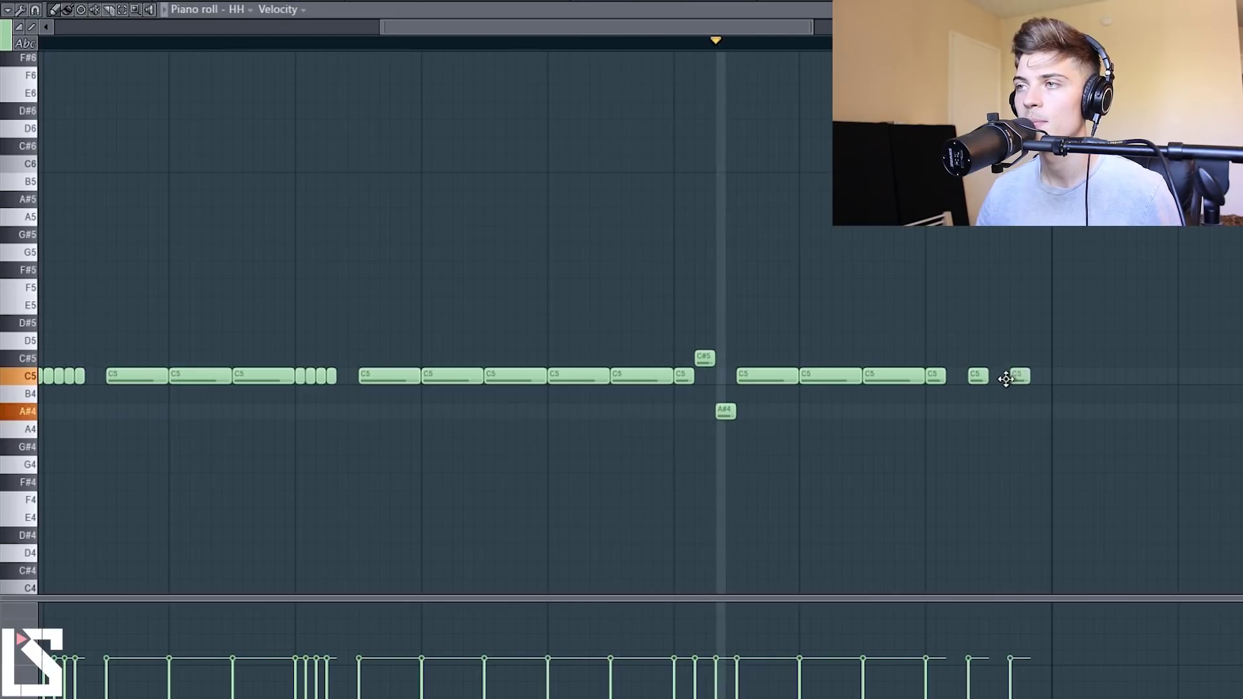
left_click_drag(383, 26, 504, 26)
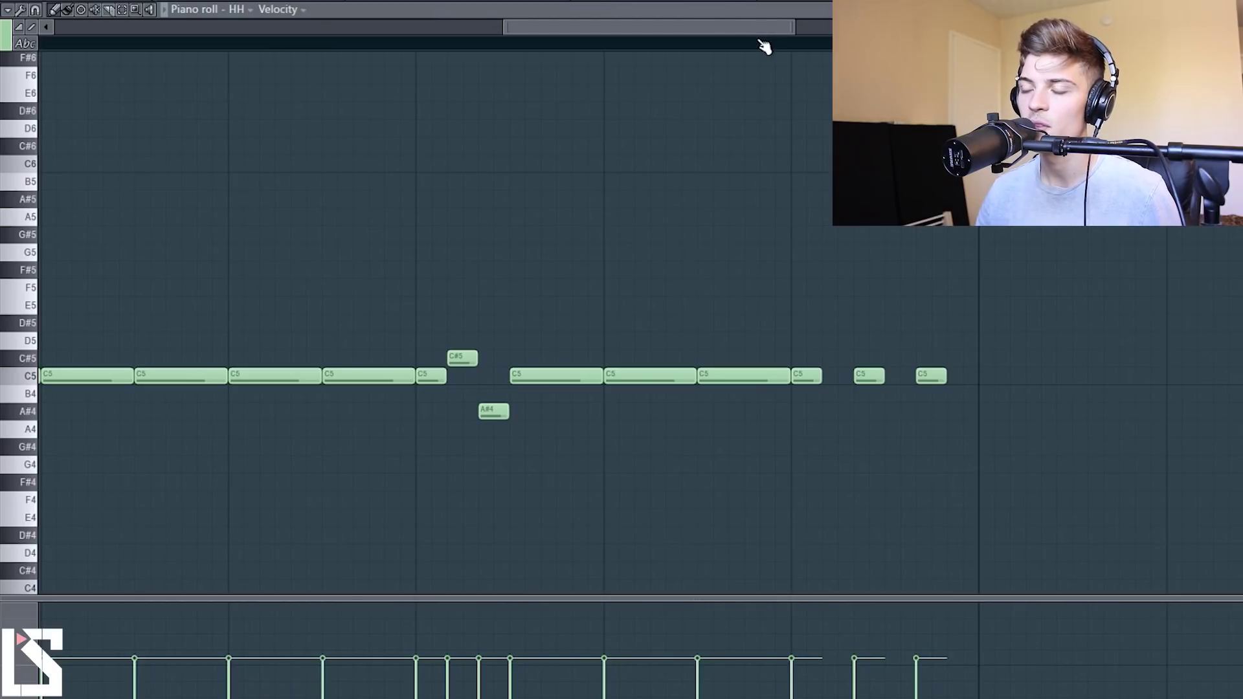
scroll(647, 28, "down", 3)
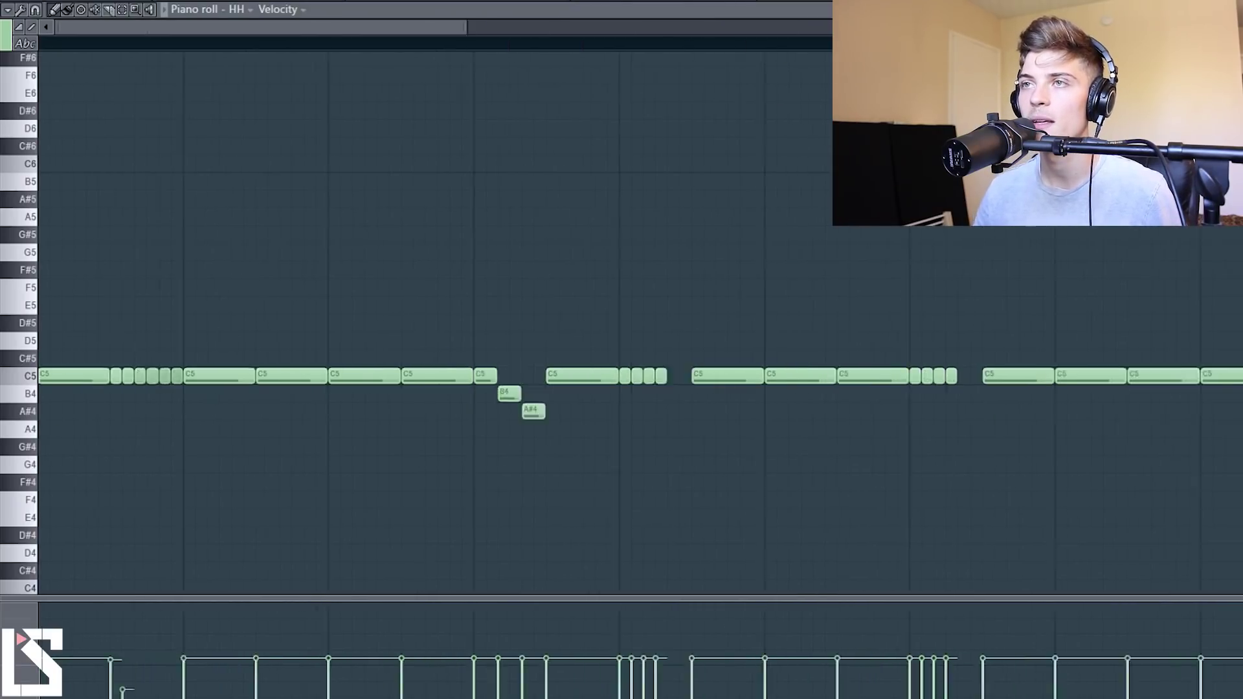
left_click_drag(116, 333, 72, 402)
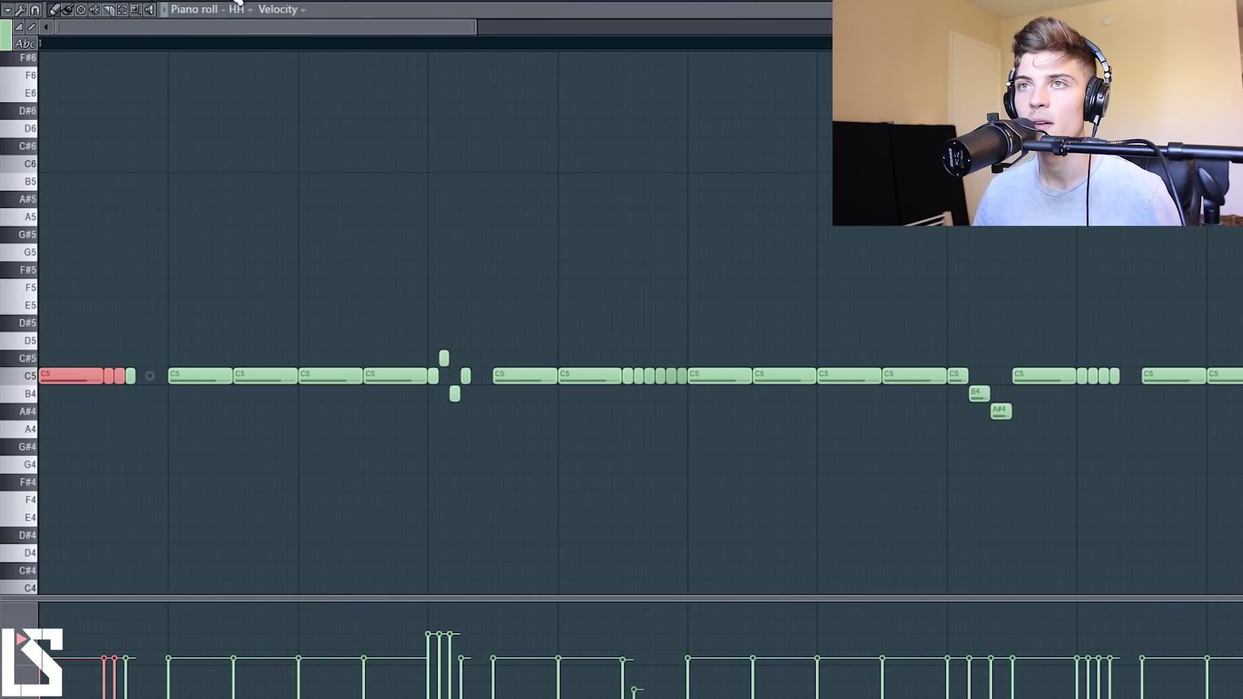
scroll(496, 356, "down", 5)
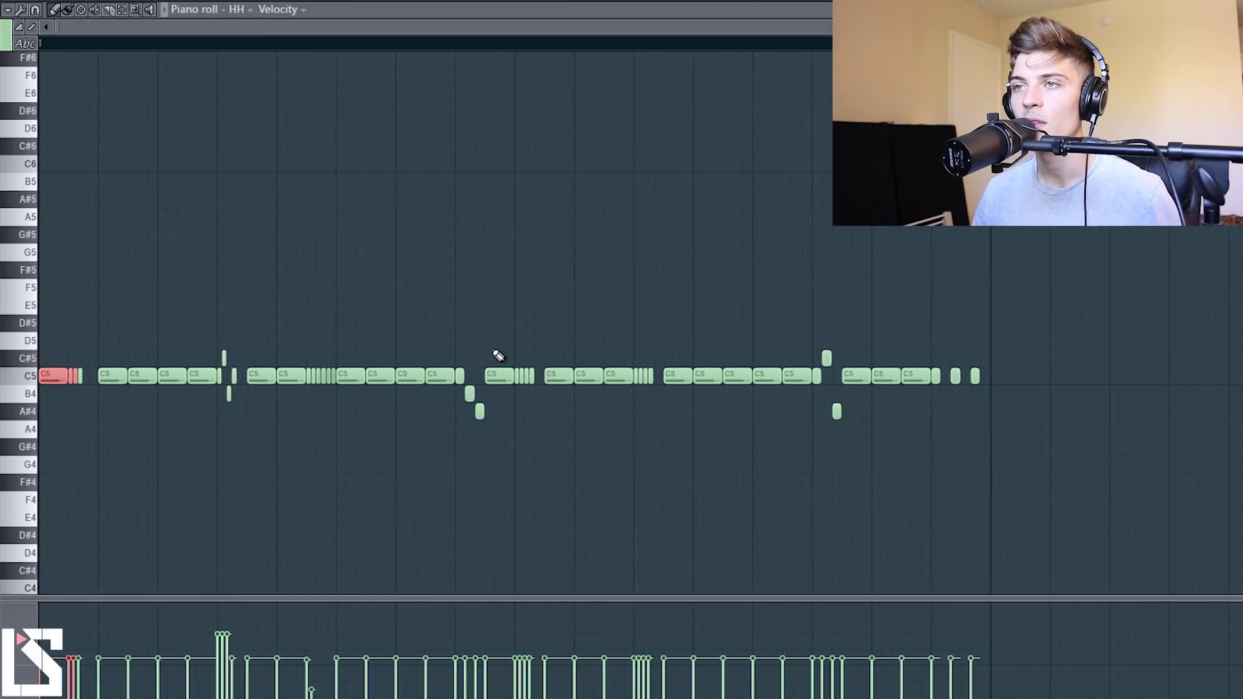
key("ctrl+d")
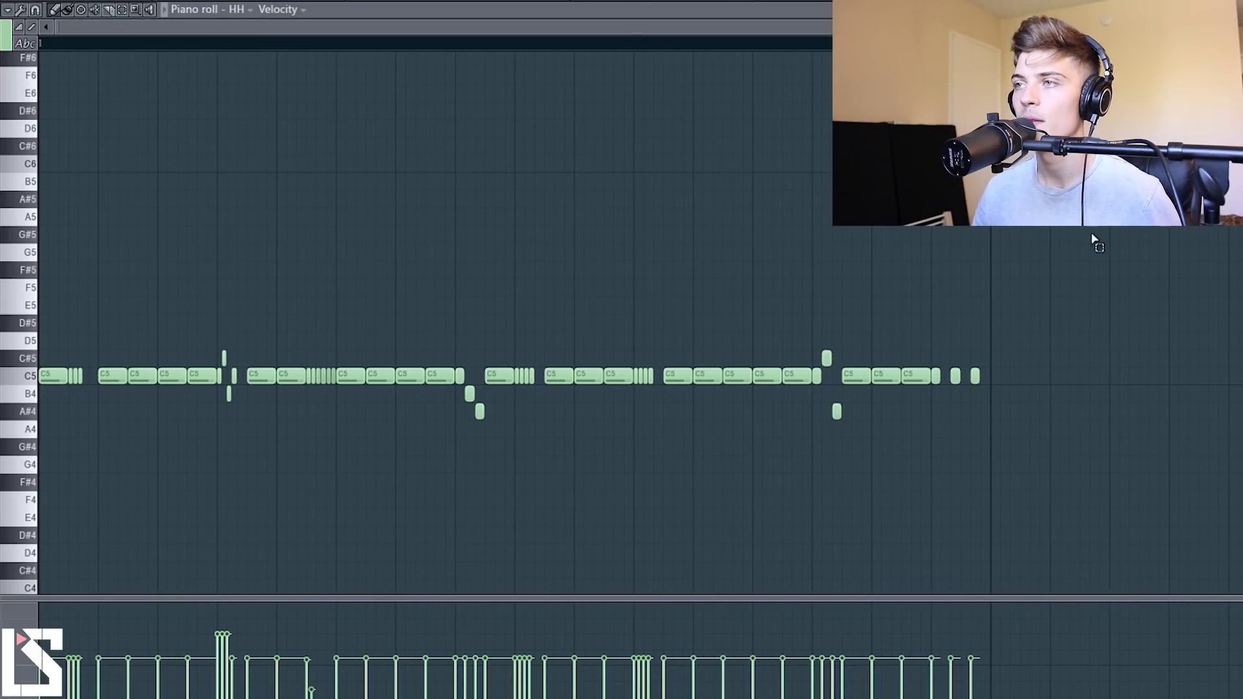
left_click_drag(1138, 209, 67, 574)
left_click(460, 221)
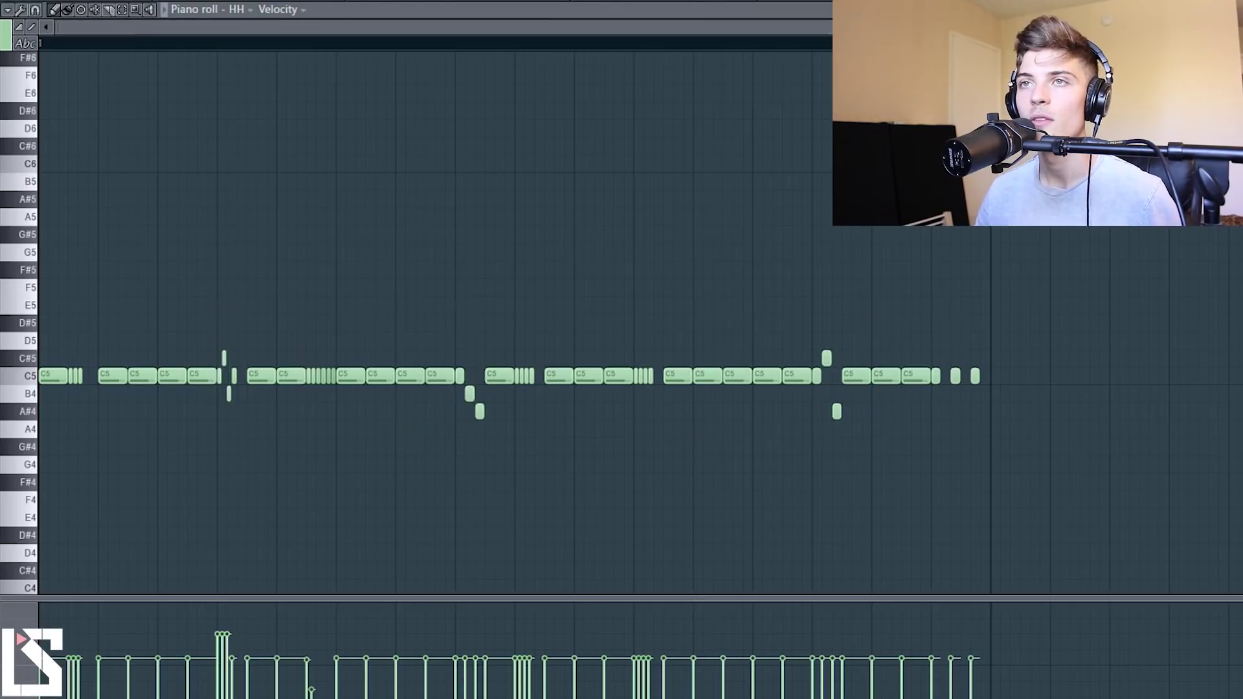
scroll(205, 35, "up", 2)
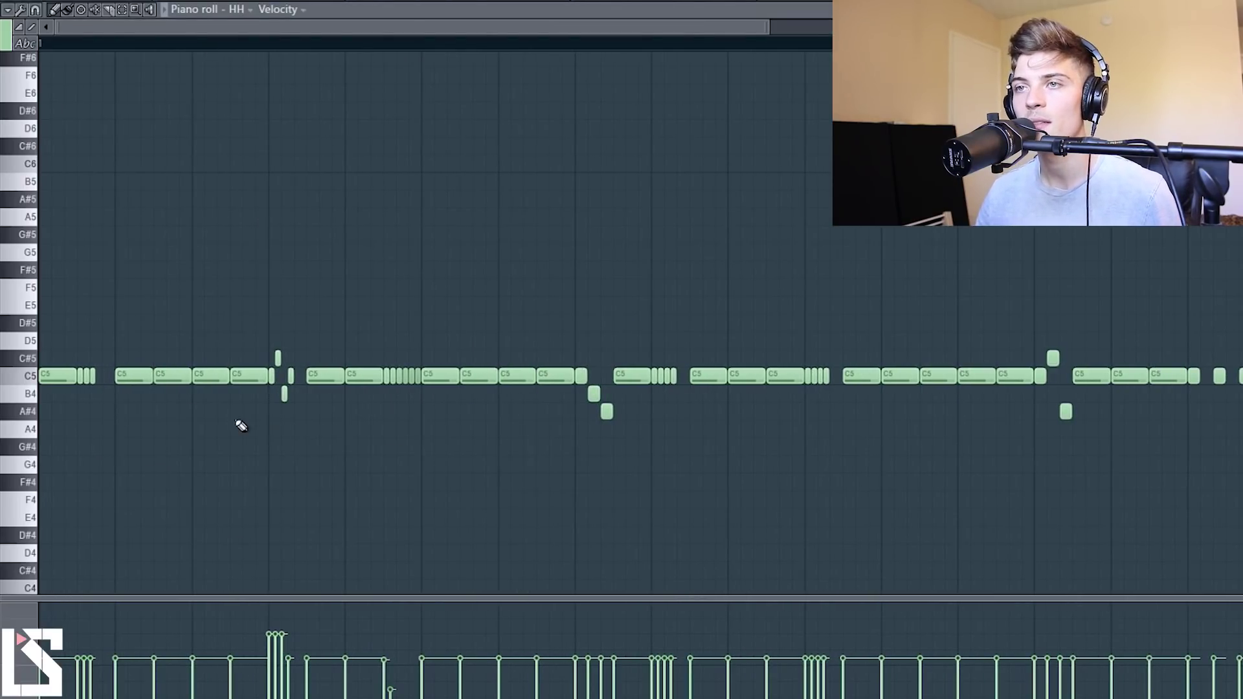
left_click_drag(173, 350, 227, 428)
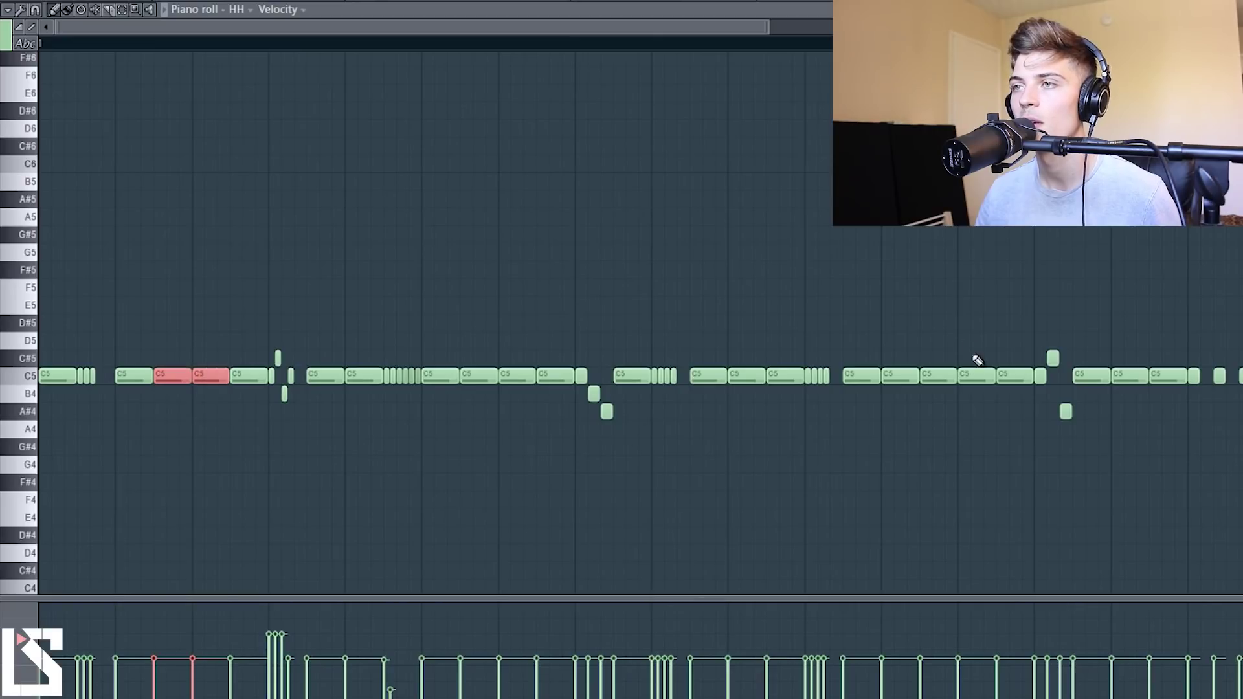
Add a three-note triplet on G4 below the second full-length C5 note after the second four-note roll and play it back
left_click_drag(905, 348, 980, 425)
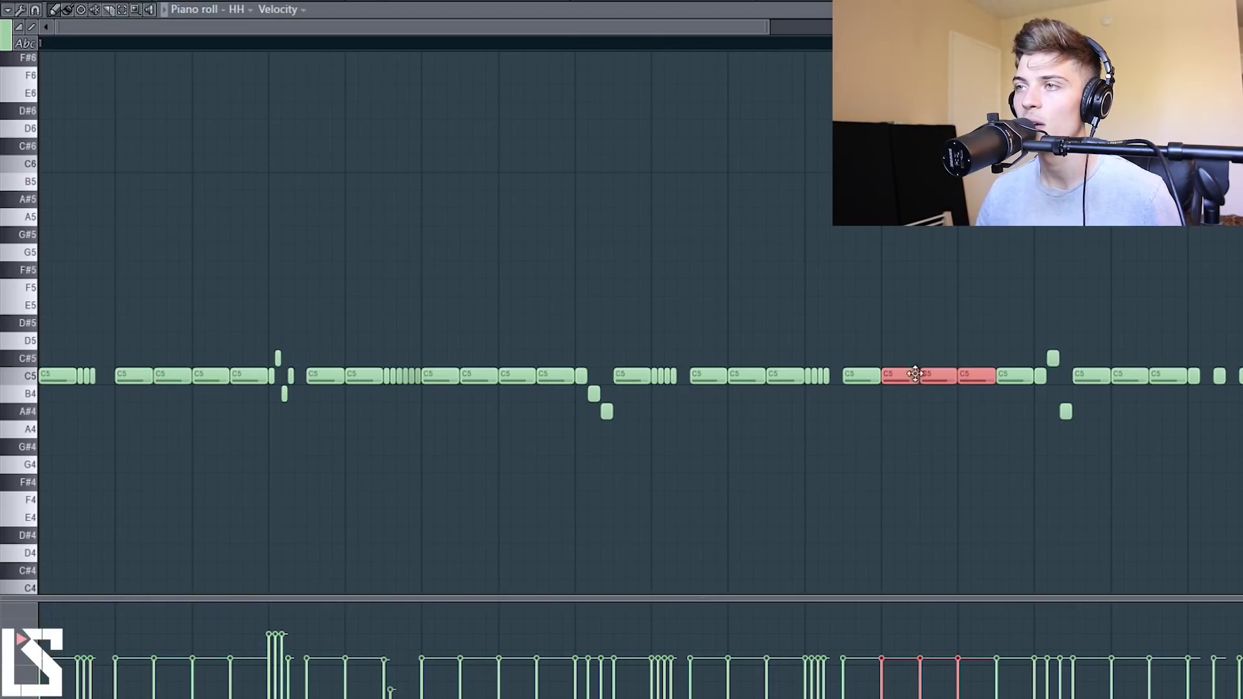
left_click(893, 473)
left_click(888, 466)
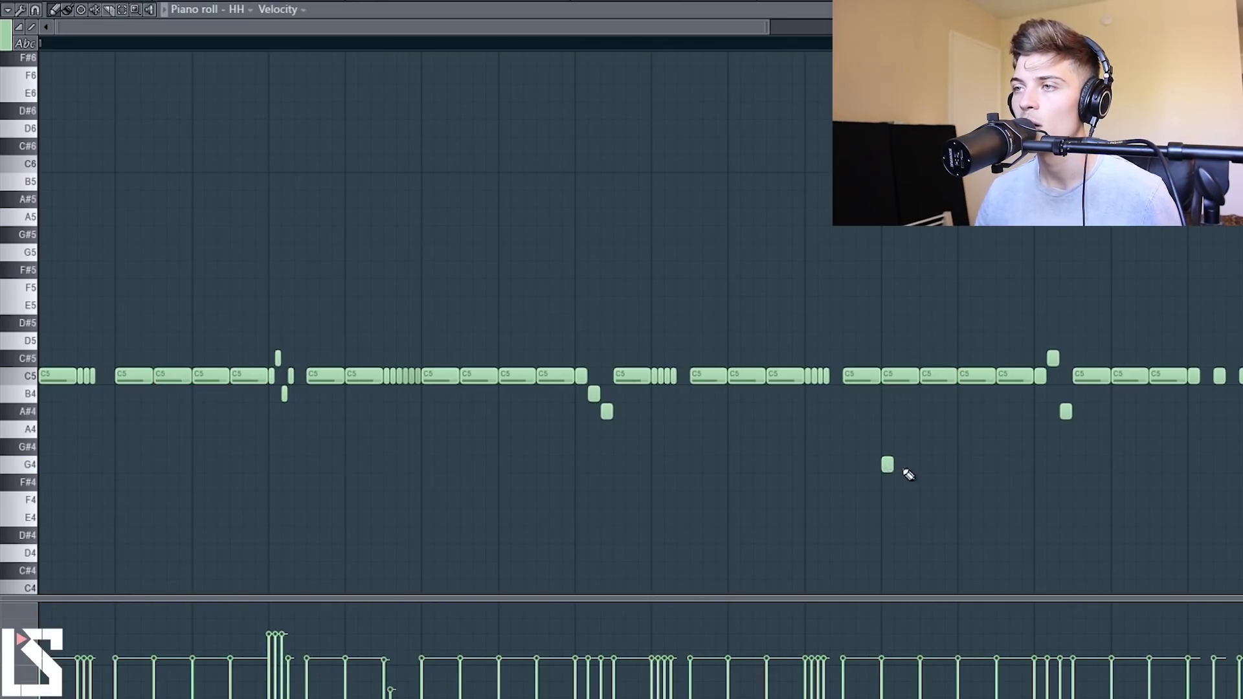
left_click(900, 466)
left_click(913, 466)
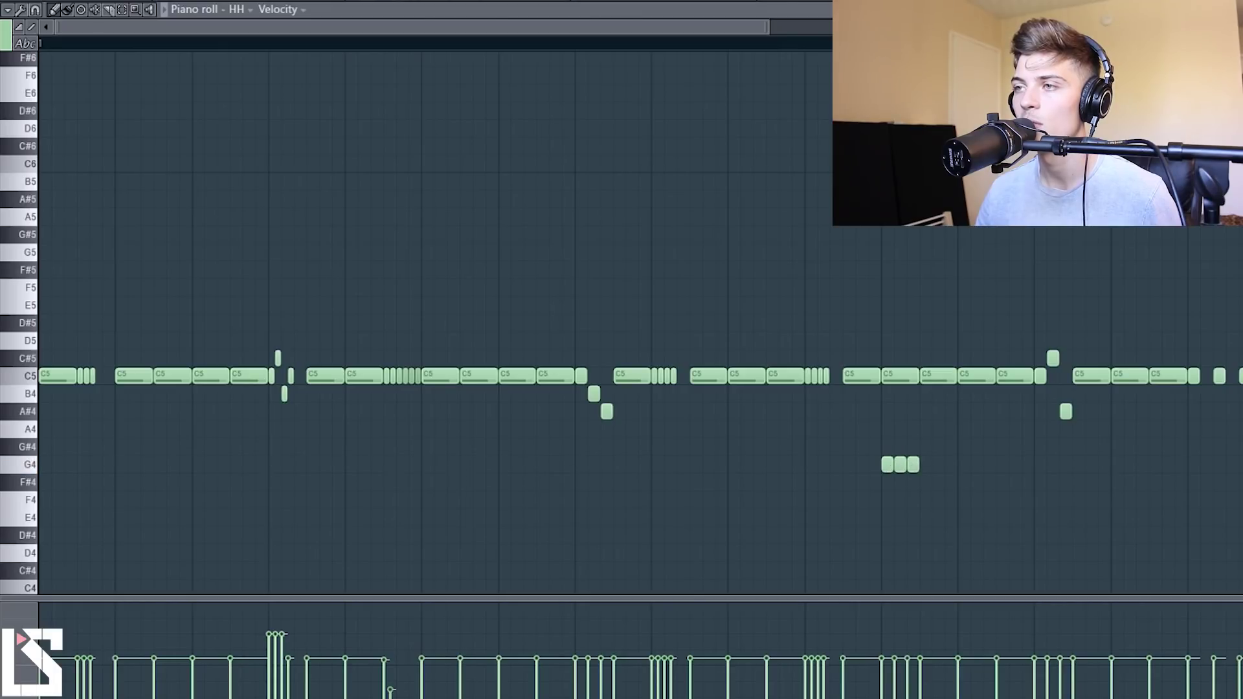
left_click_drag(766, 34, 613, 68)
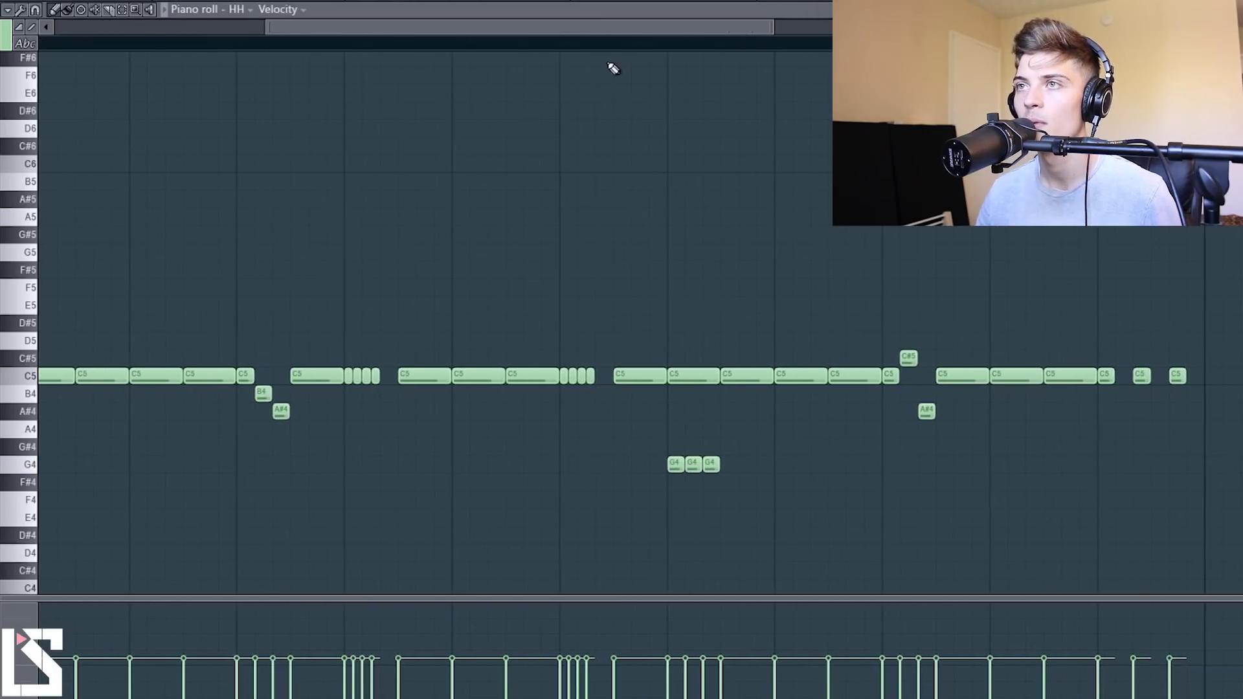
left_click(577, 48)
key("space")
key("space")
Lower the velocities of the three G4 triplet notes so each is quieter than the one before, and play them back
left_click_drag(623, 439, 750, 503)
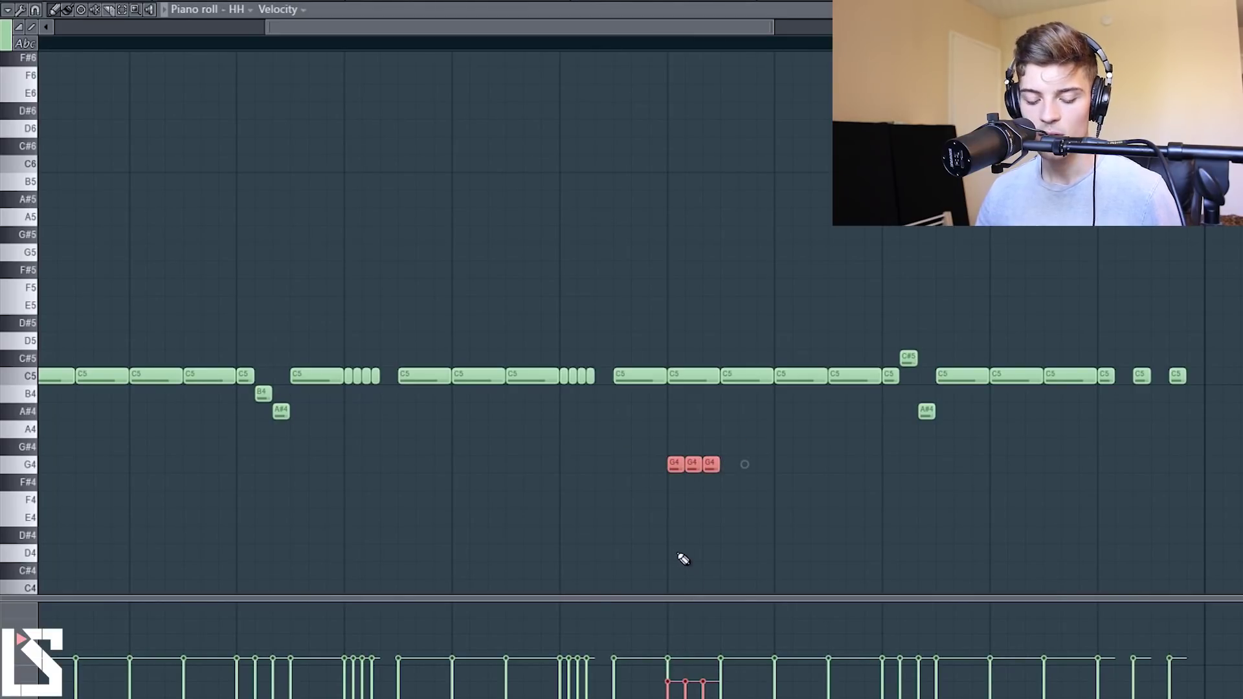
left_click(712, 516)
left_click_drag(694, 444, 722, 502)
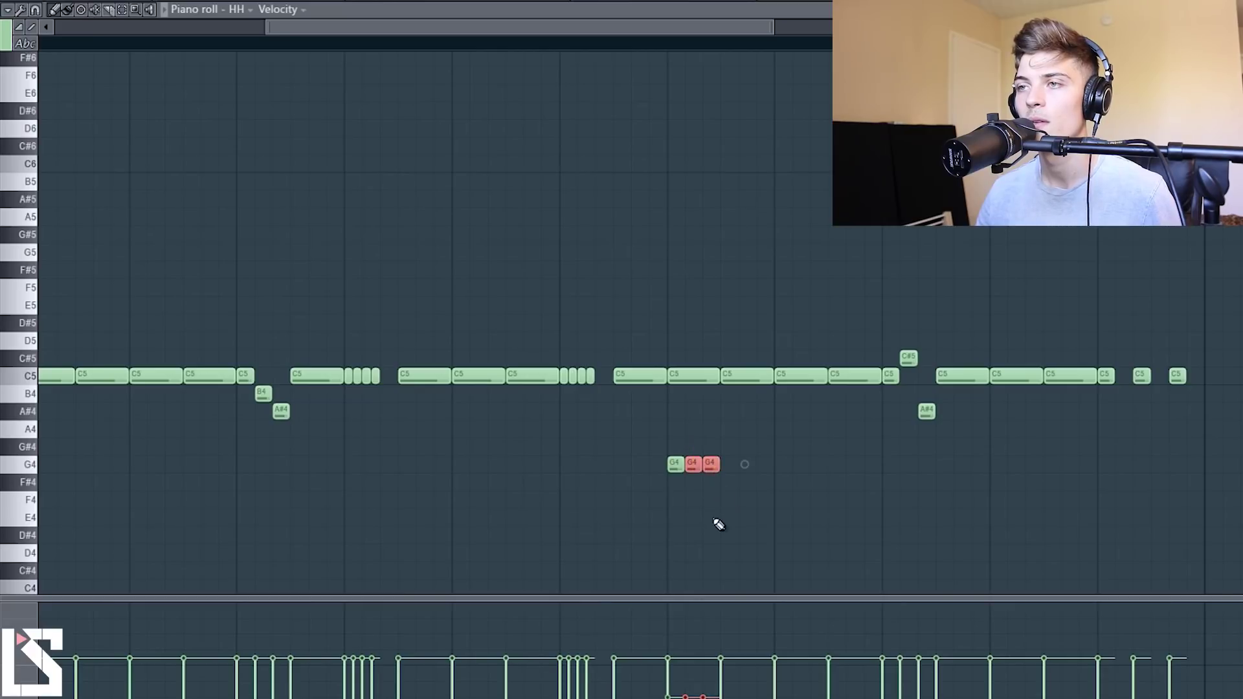
left_click(716, 522, "ctrl")
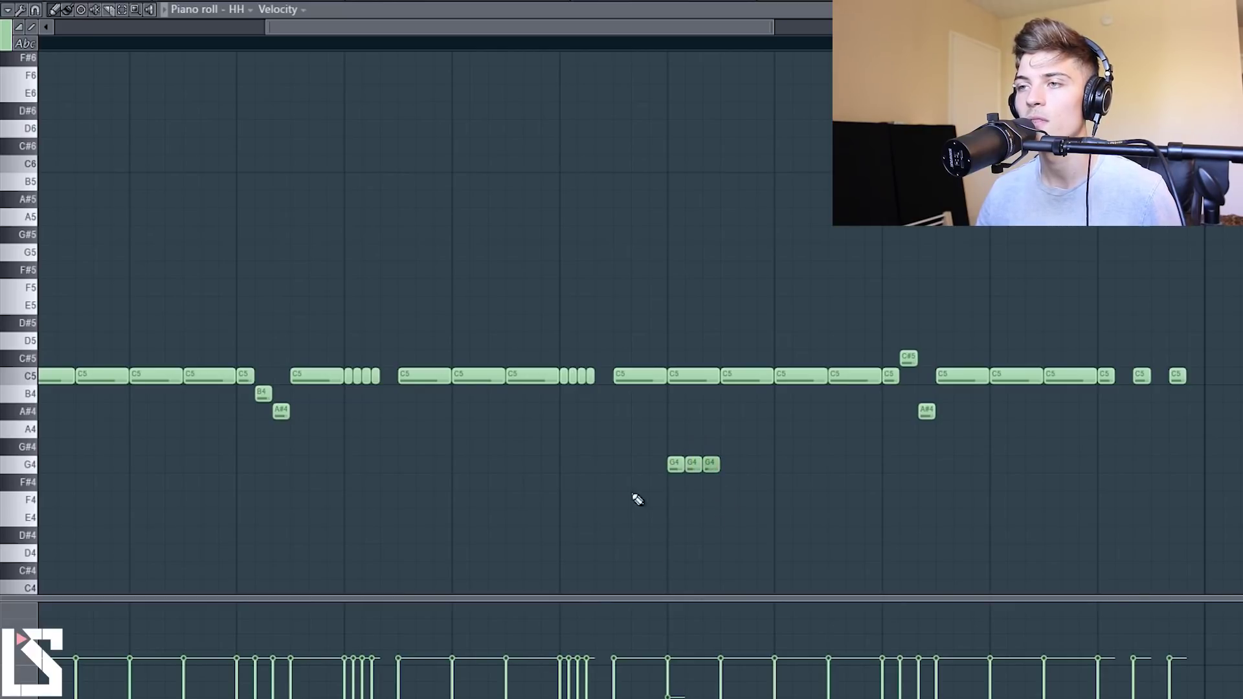
left_click_drag(616, 458, 744, 465)
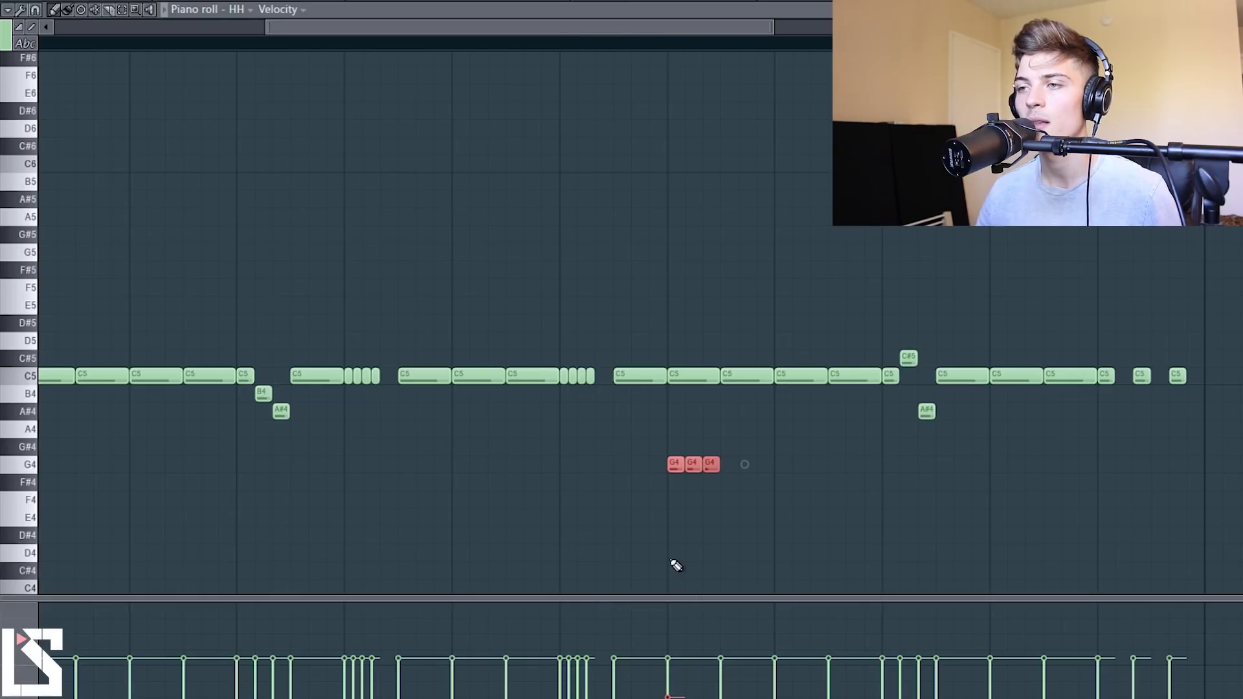
key("space")
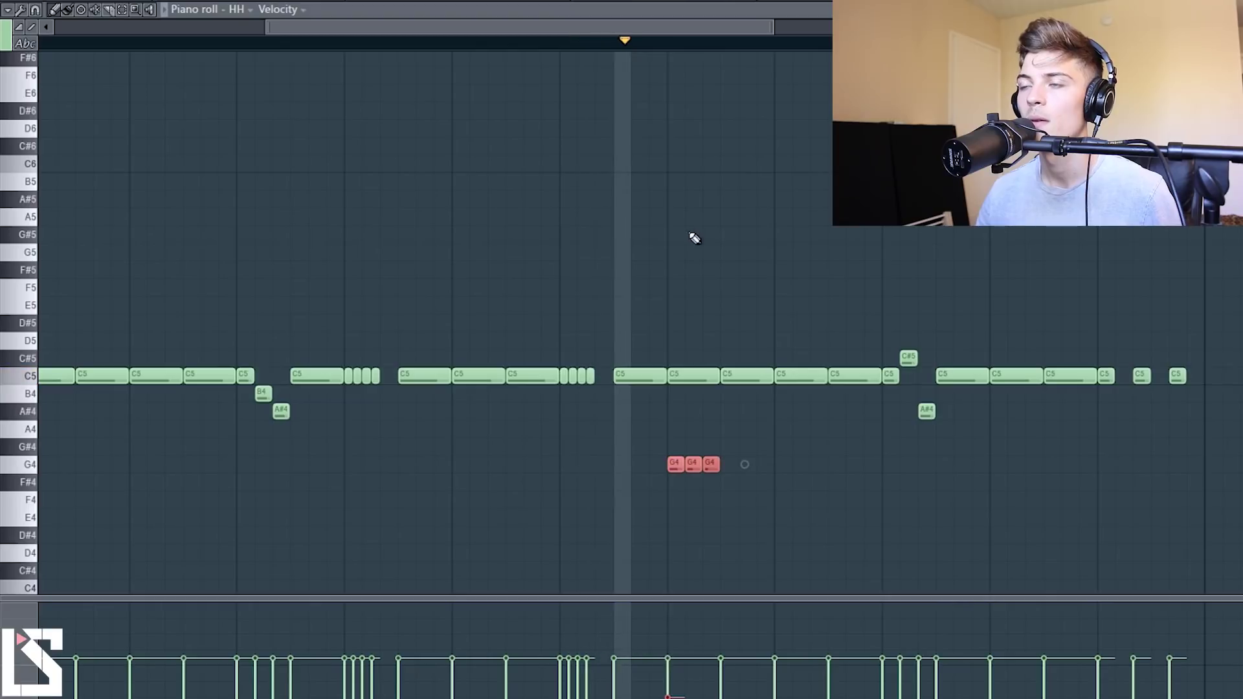
key("ctrl+d")
key("space")
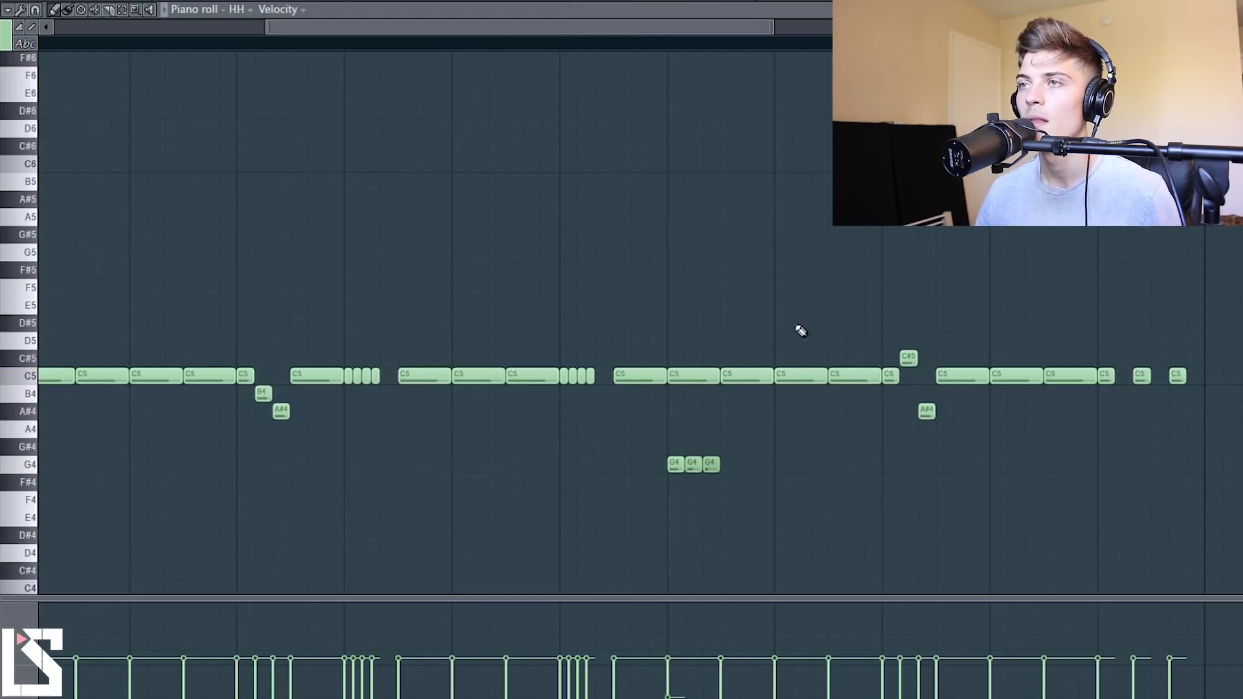
Copy the G4 triplet below the second full-length C5 note after the long fast roll and raise the copy to A4
left_click_drag(689, 29, 532, 30)
left_click_drag(940, 439, 535, 497)
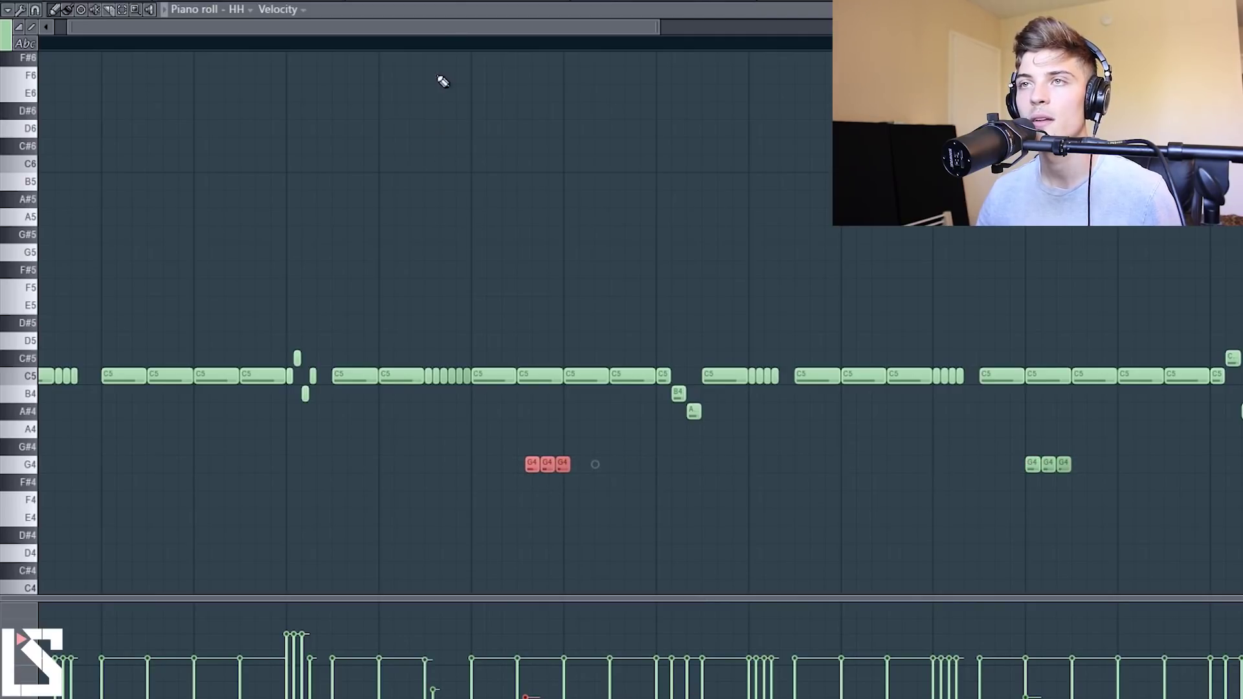
scroll(438, 40, "down", 2)
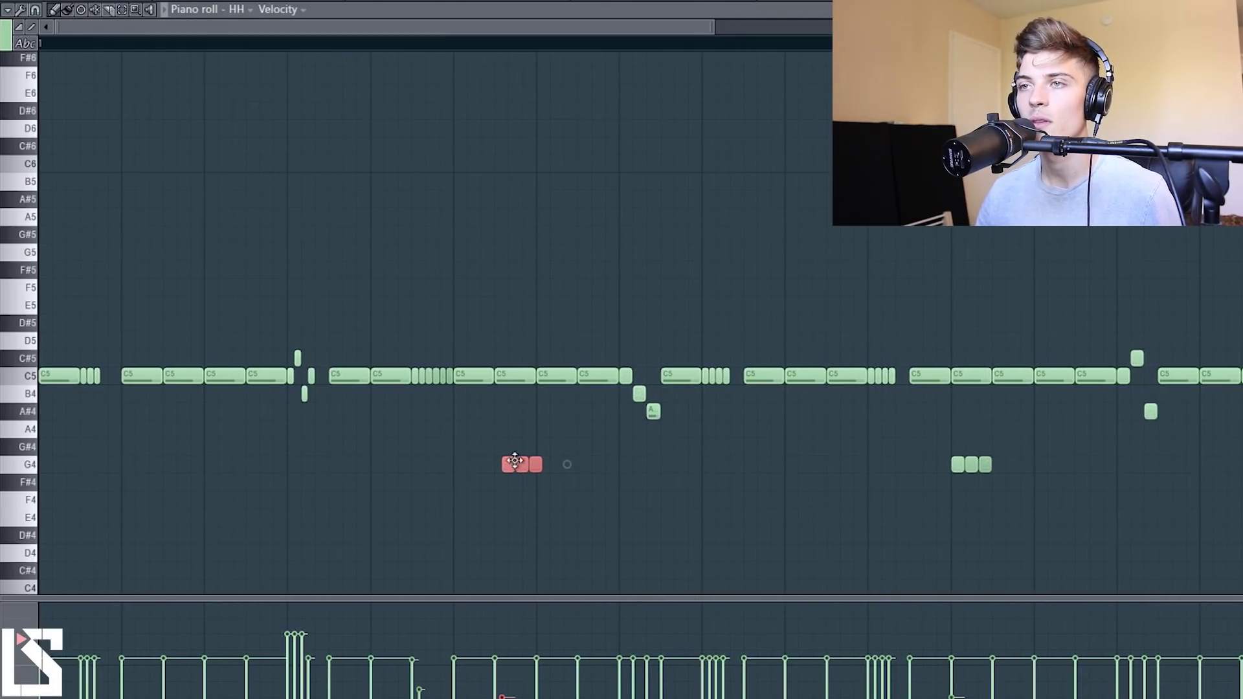
left_click_drag(512, 465, 549, 489)
key("shift+Up")
key("shift+Up")
scroll(549, 487, "down", 1)
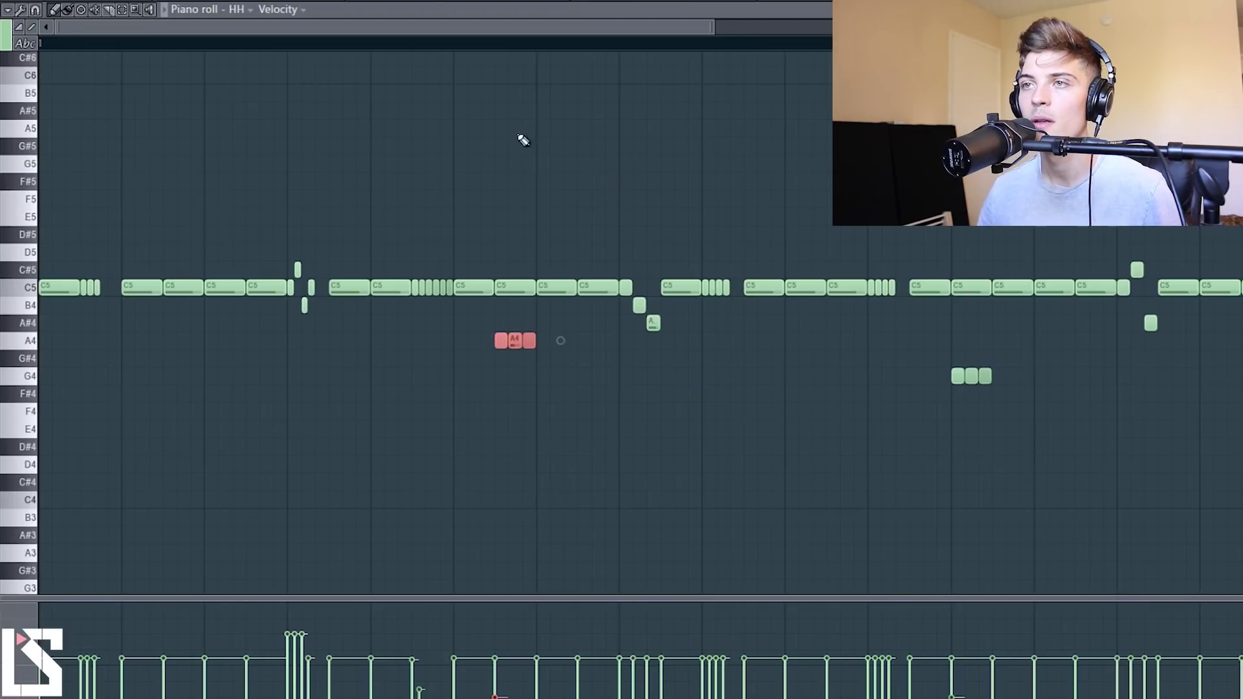
right_click(424, 109)
Play back the hi-hat pattern with the added triplets and view the channel rack
key("space")
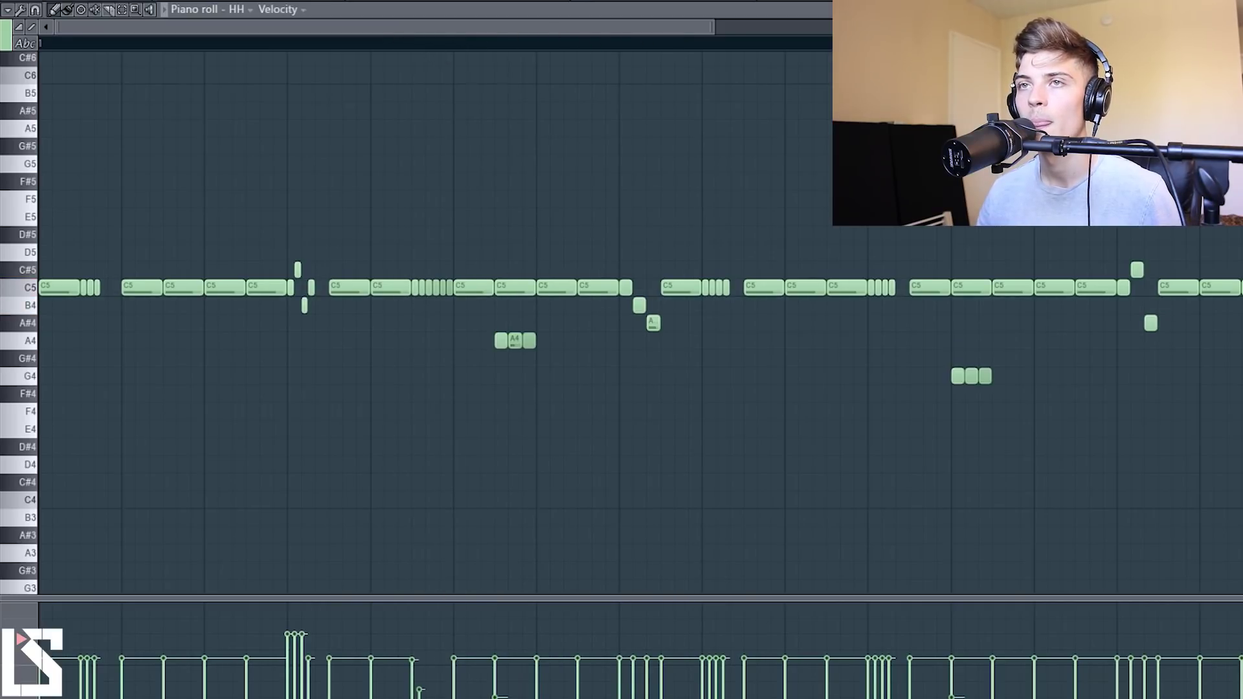
key("space")
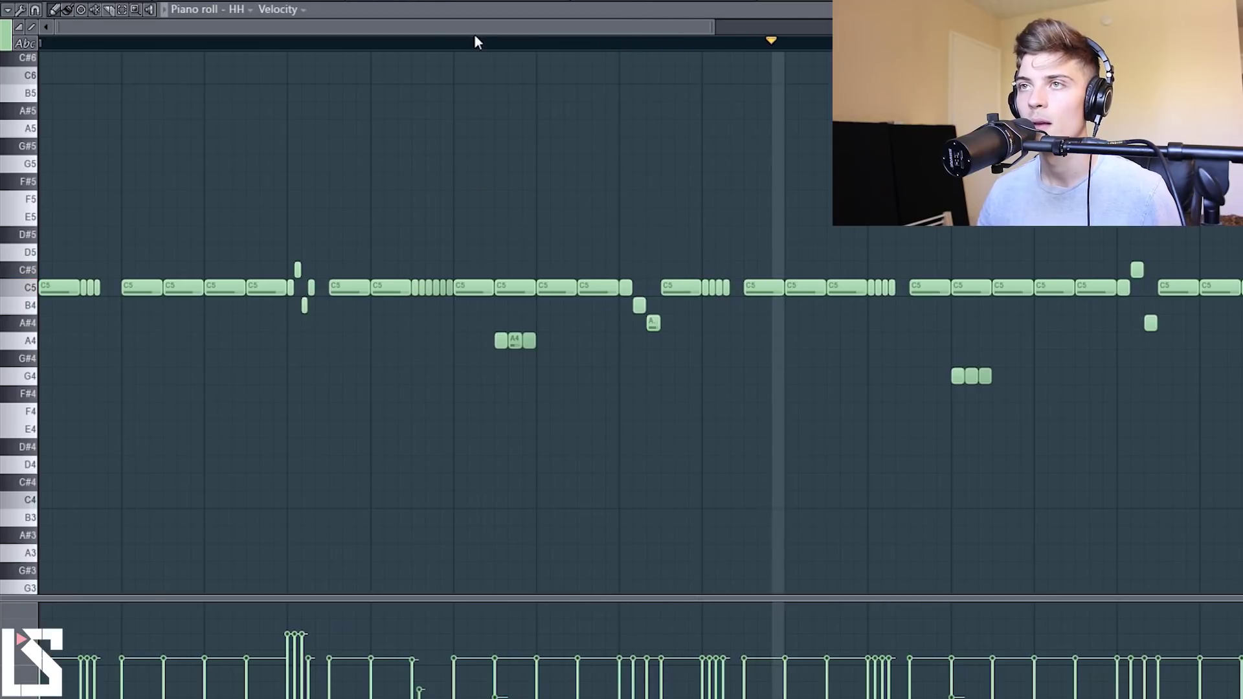
key("space")
left_click_drag(712, 27, 861, 27)
key("F6")
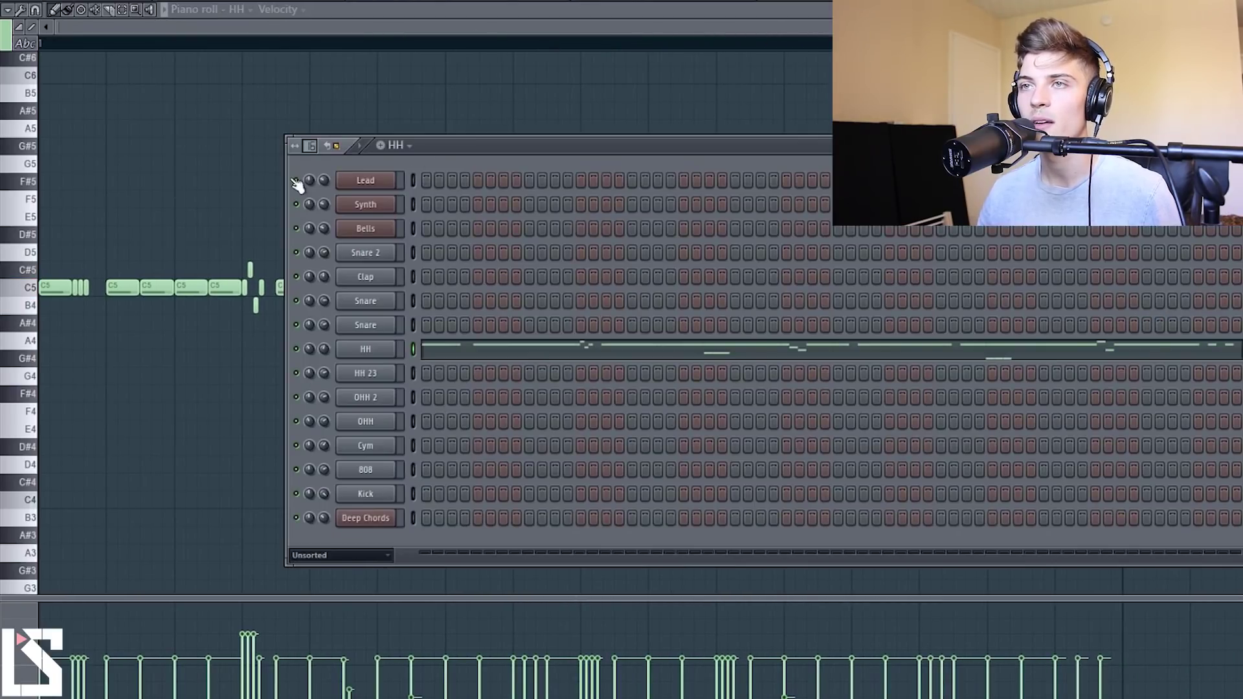
key("F6")
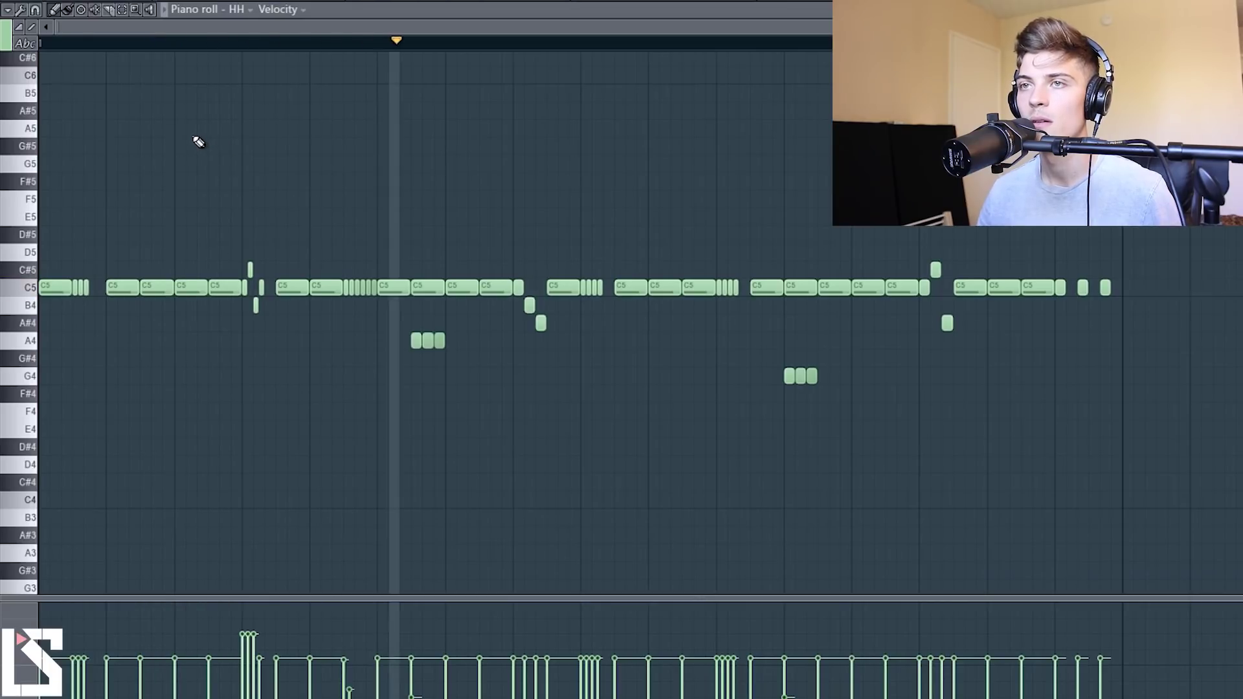
key("space")
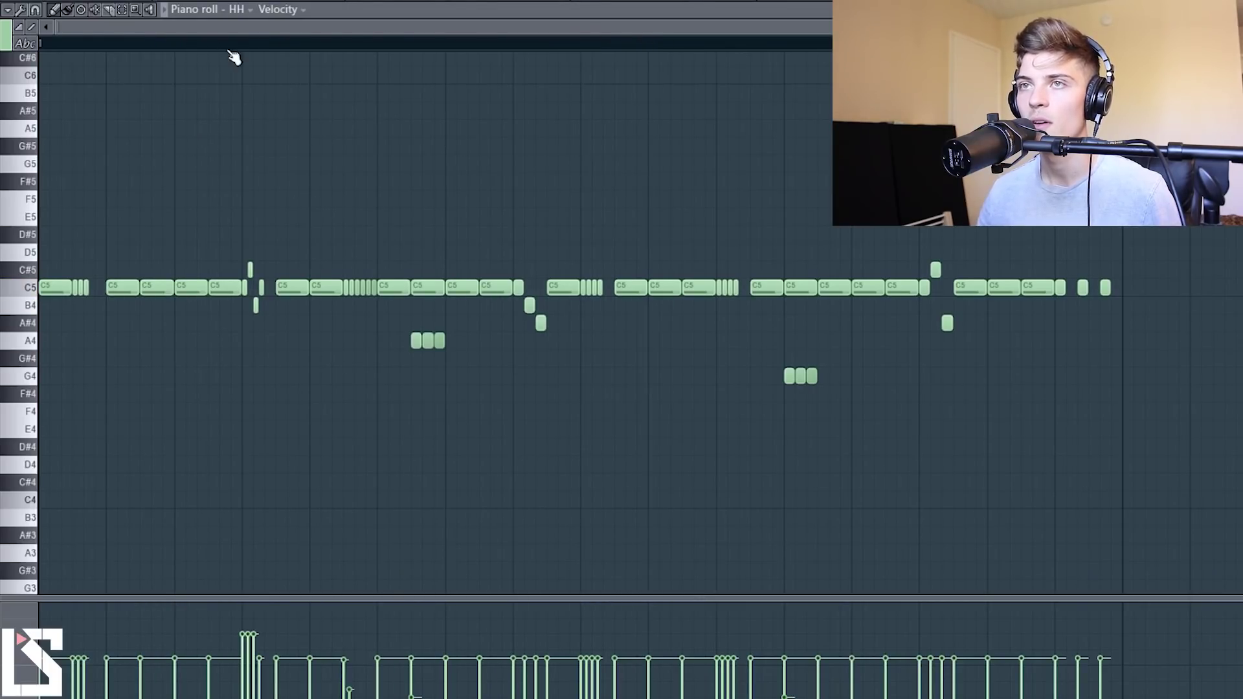
Play back the section around the A4 triplet to check how it leads into the following C5 notes
key("space")
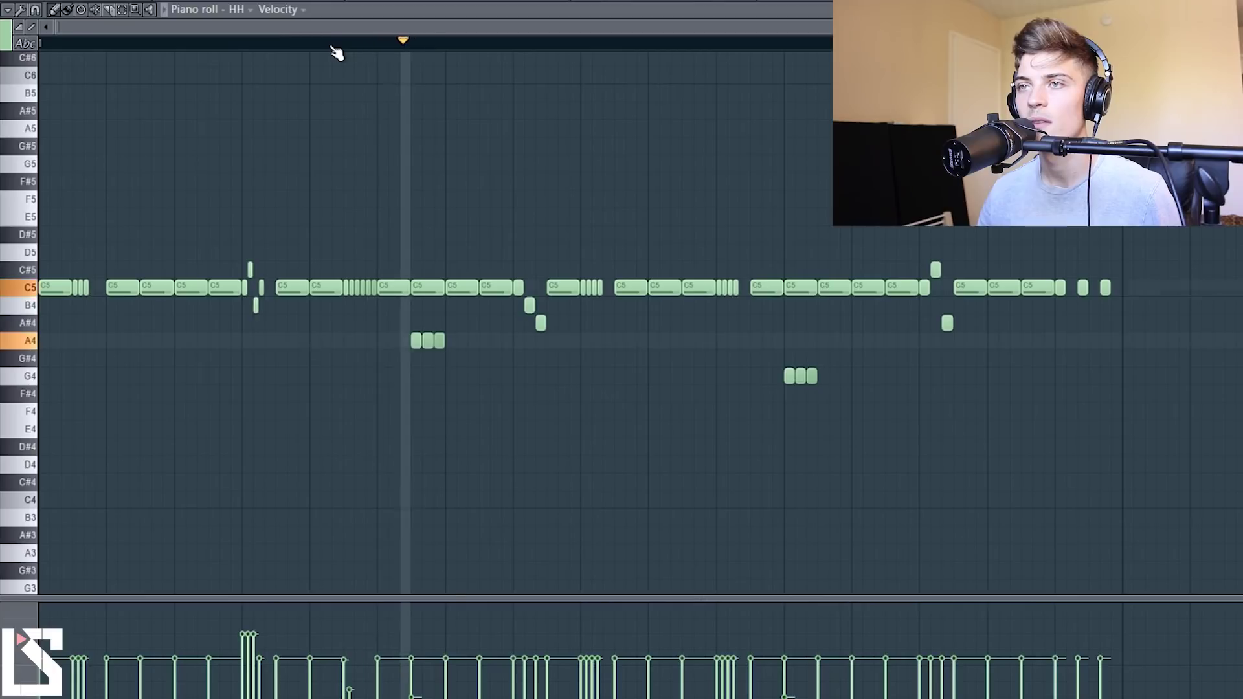
key("space")
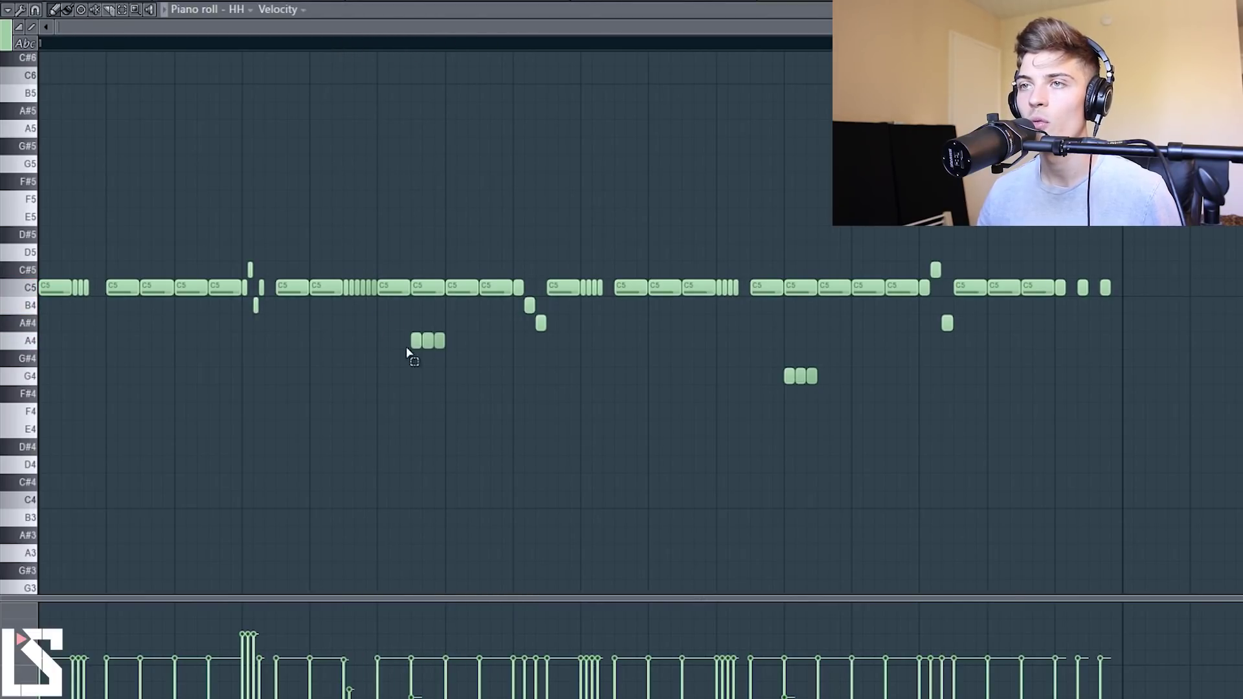
left_click_drag(406, 347, 467, 330)
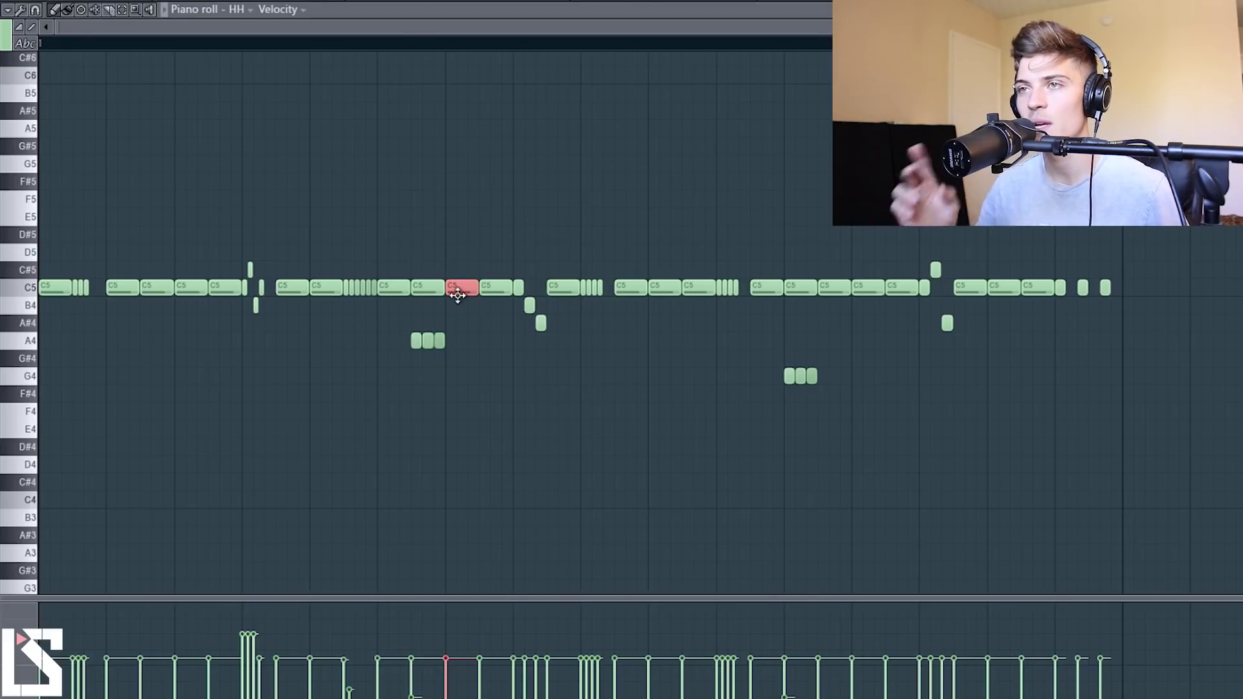
key("space")
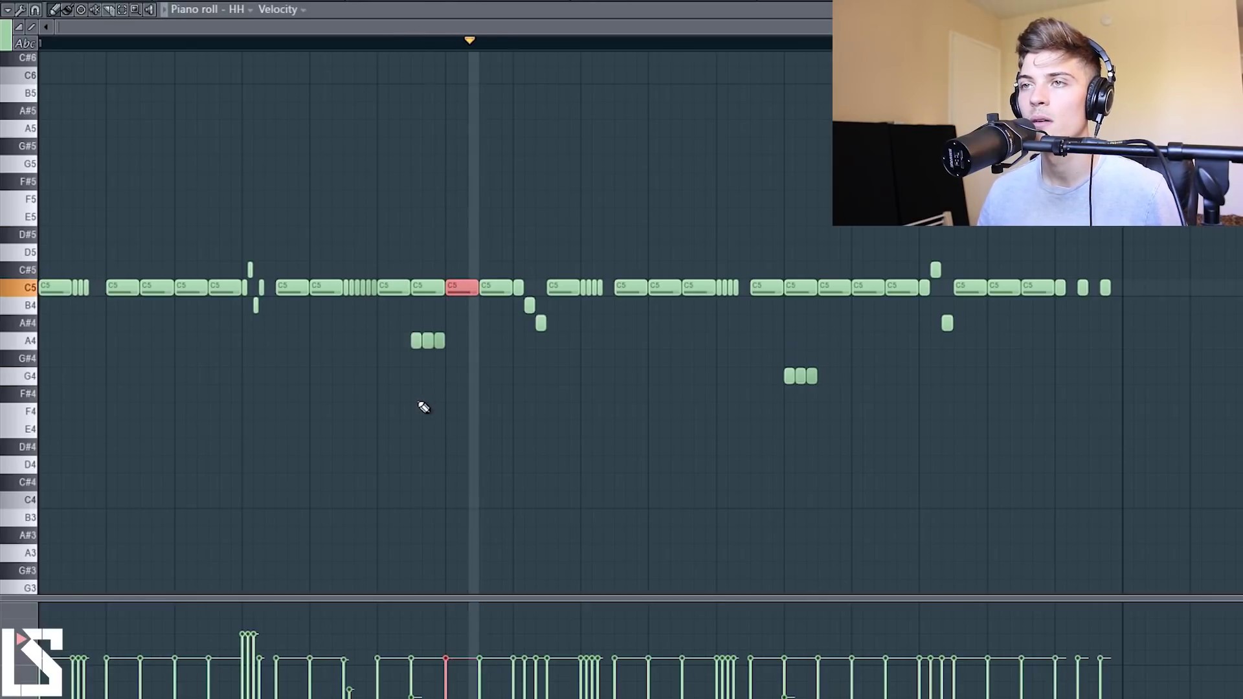
key("space")
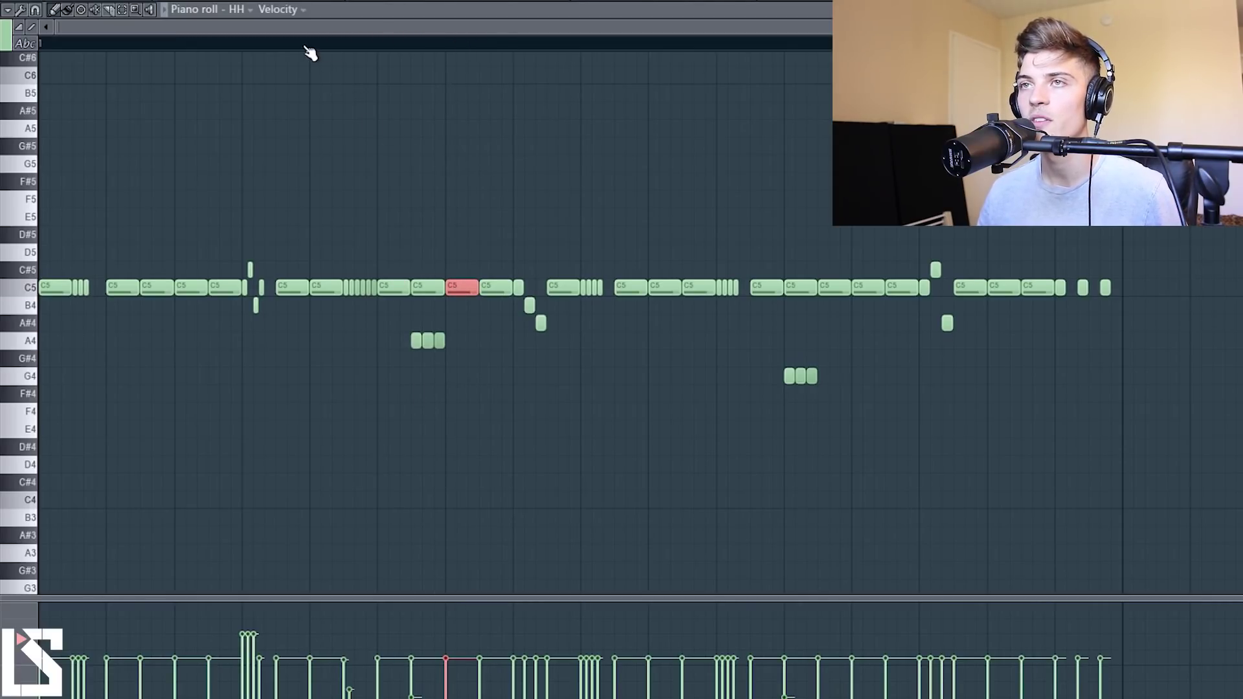
left_click(312, 42)
key("space")
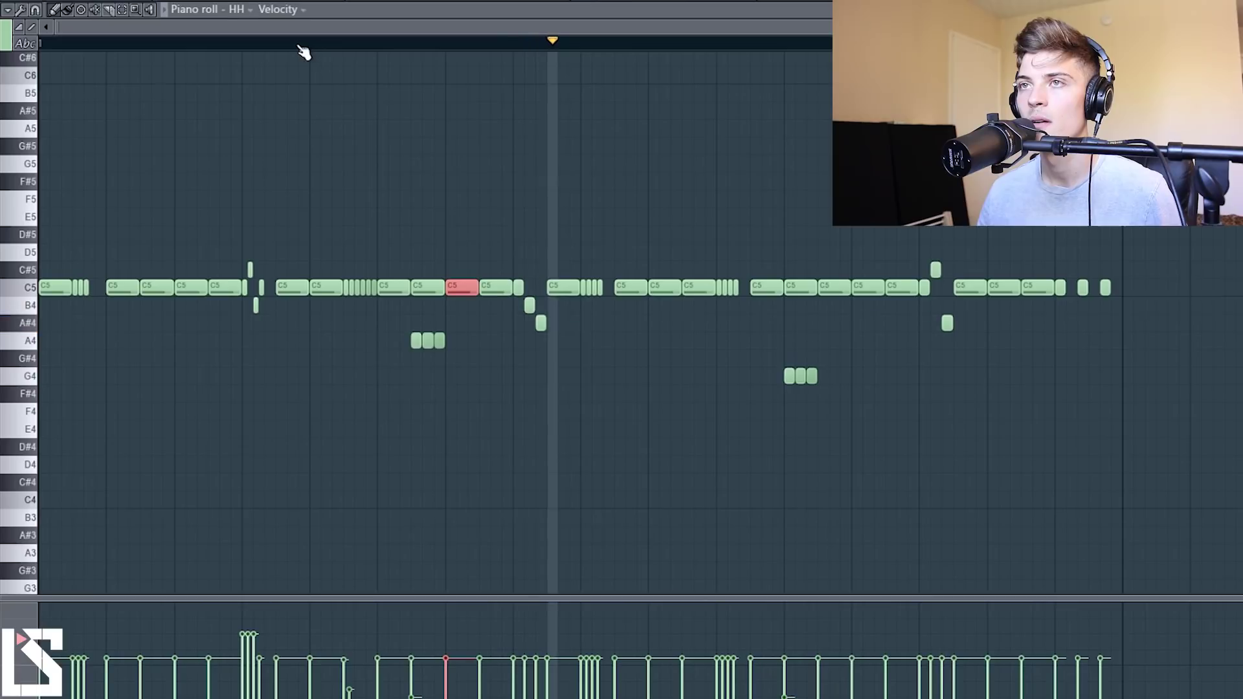
key("space")
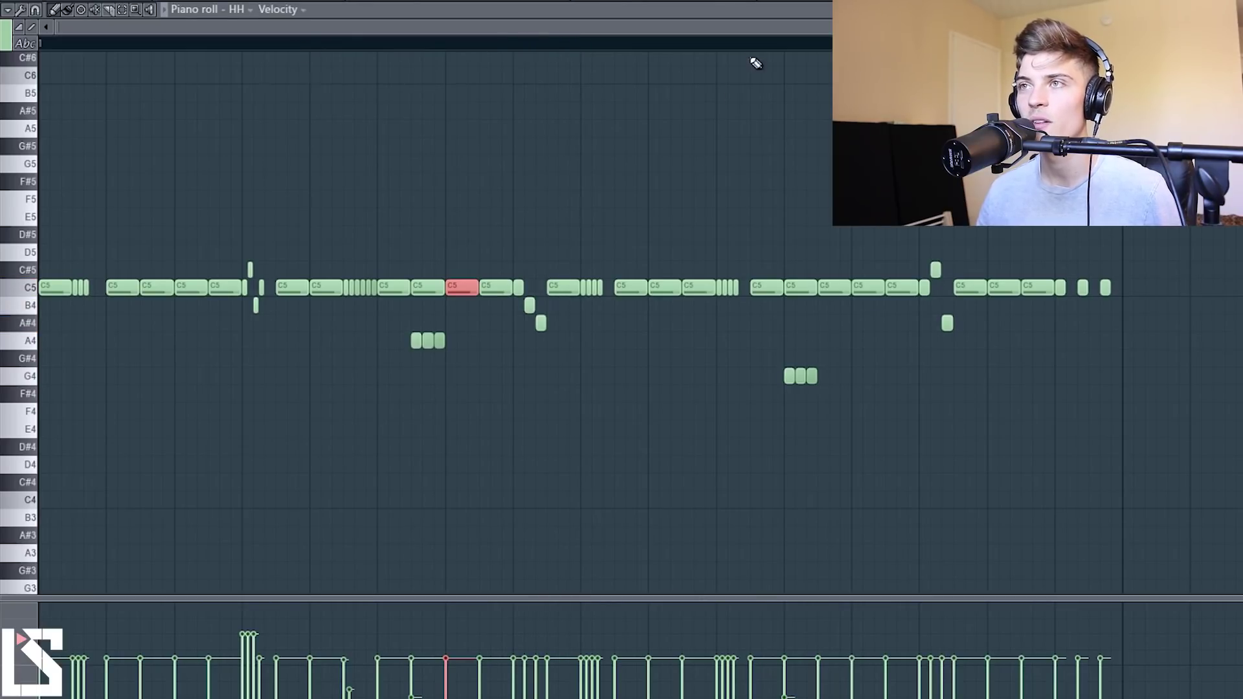
Play back the second half of the pattern, checking the second four-note roll and the G4 triplet
left_click_drag(711, 209, 738, 328)
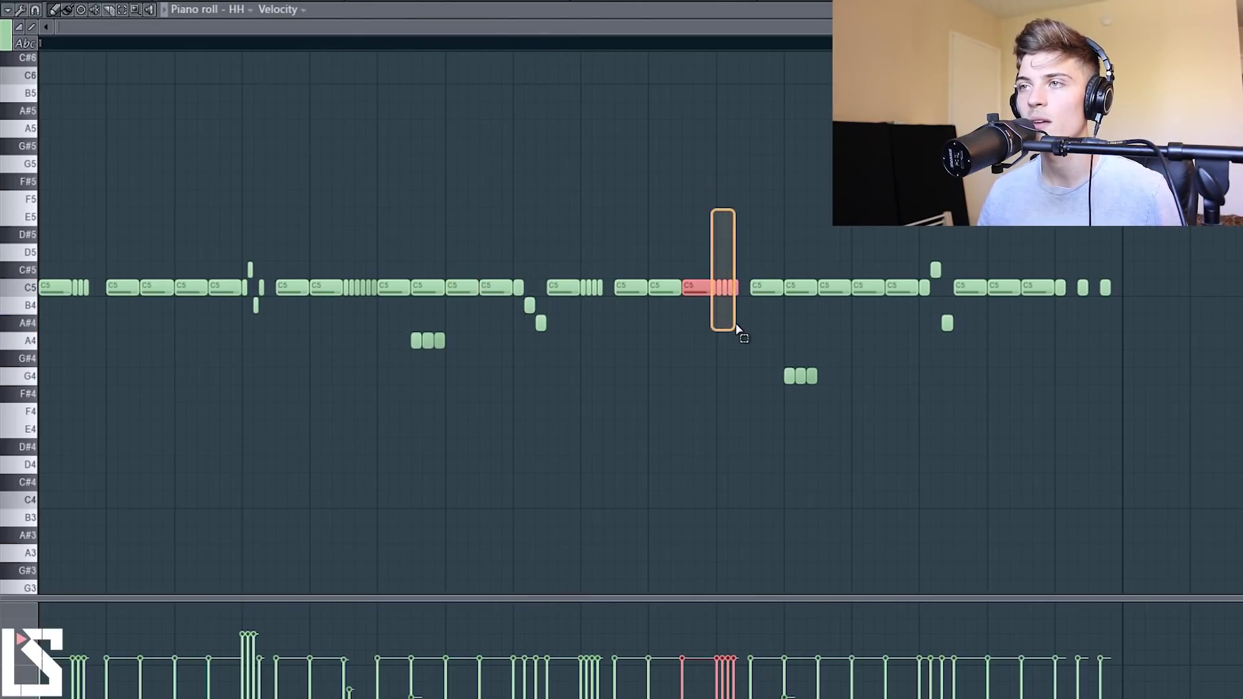
key("space")
left_click(555, 44)
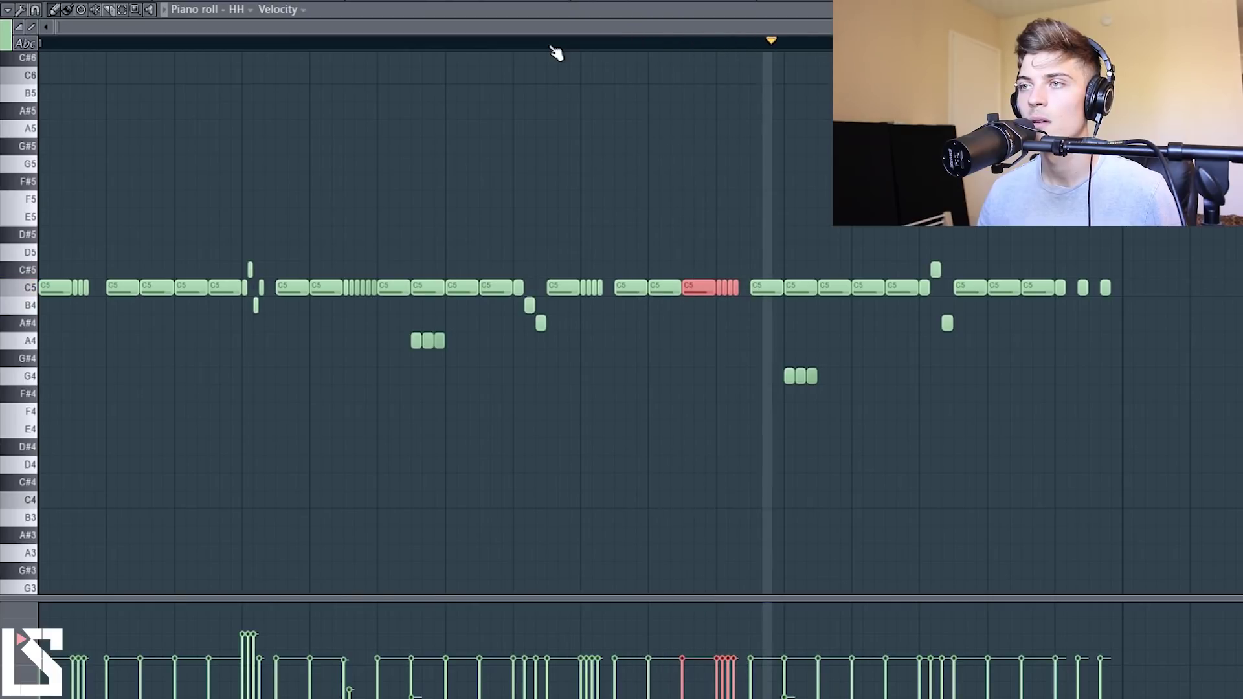
key("space")
left_click_drag(744, 332, 871, 428)
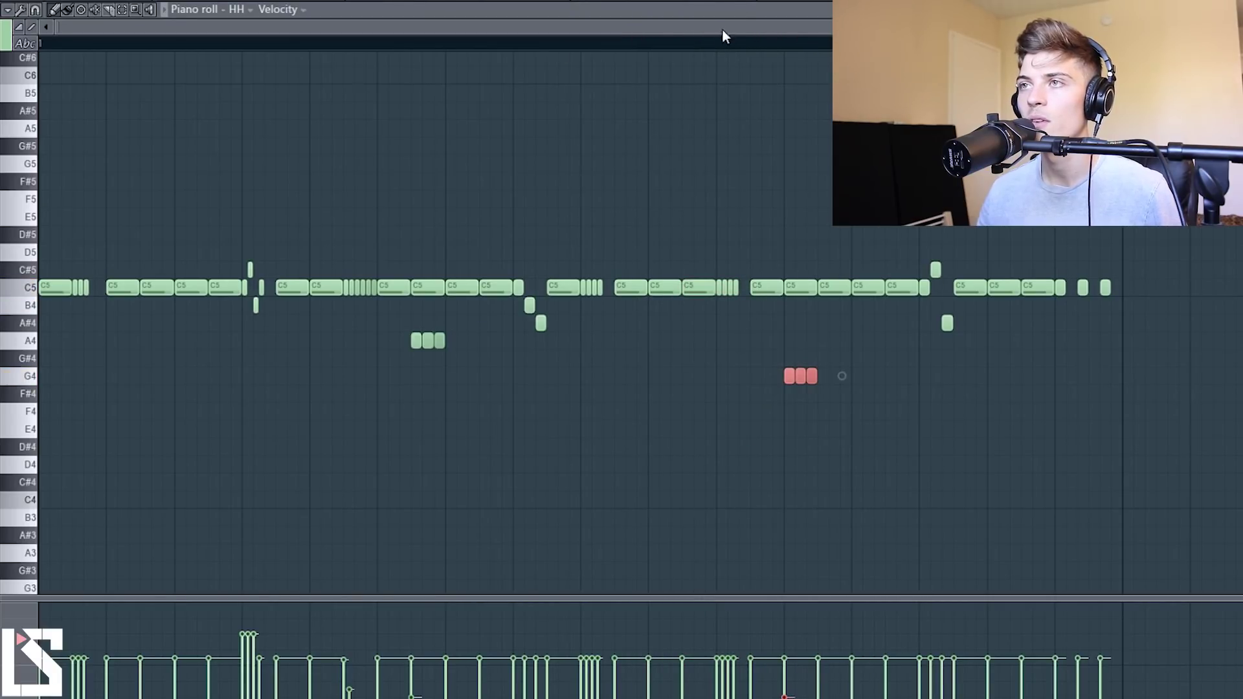
left_click(718, 45)
key("space")
key("space")
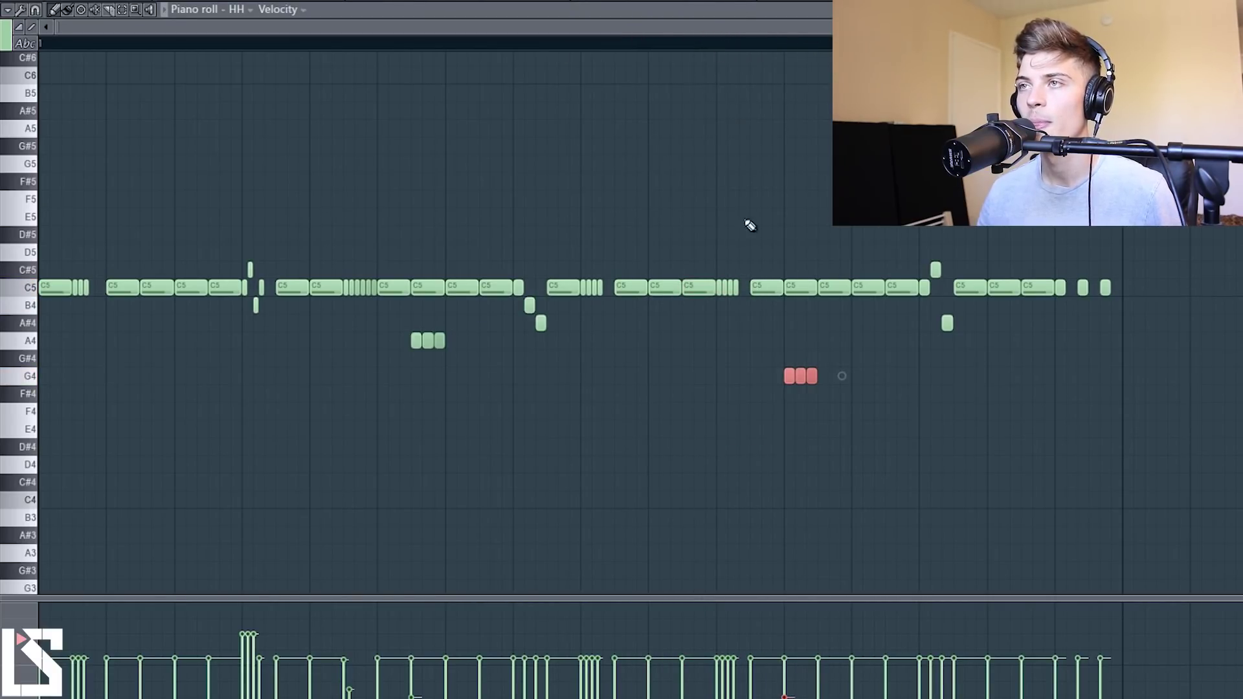
Play back the section from the G4 triplet to the last pitch-changed C#5 and A#4 notes and view the channel rack
left_click_drag(722, 255, 888, 419)
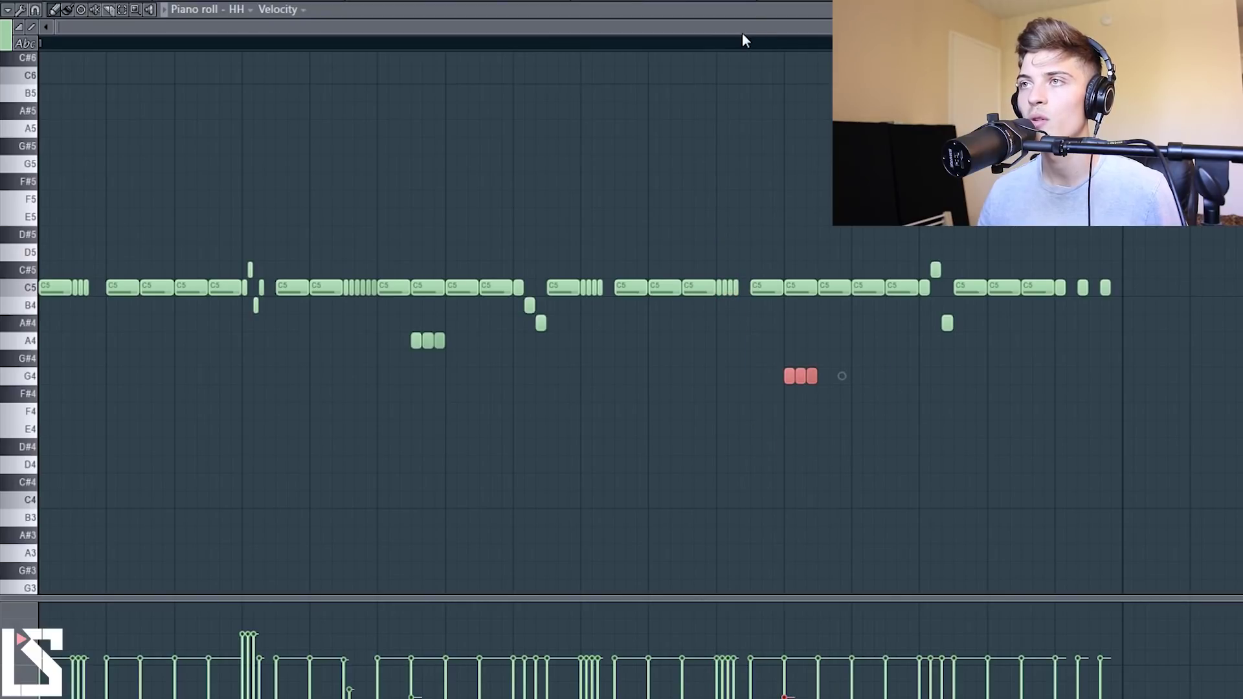
left_click(742, 38)
key("space")
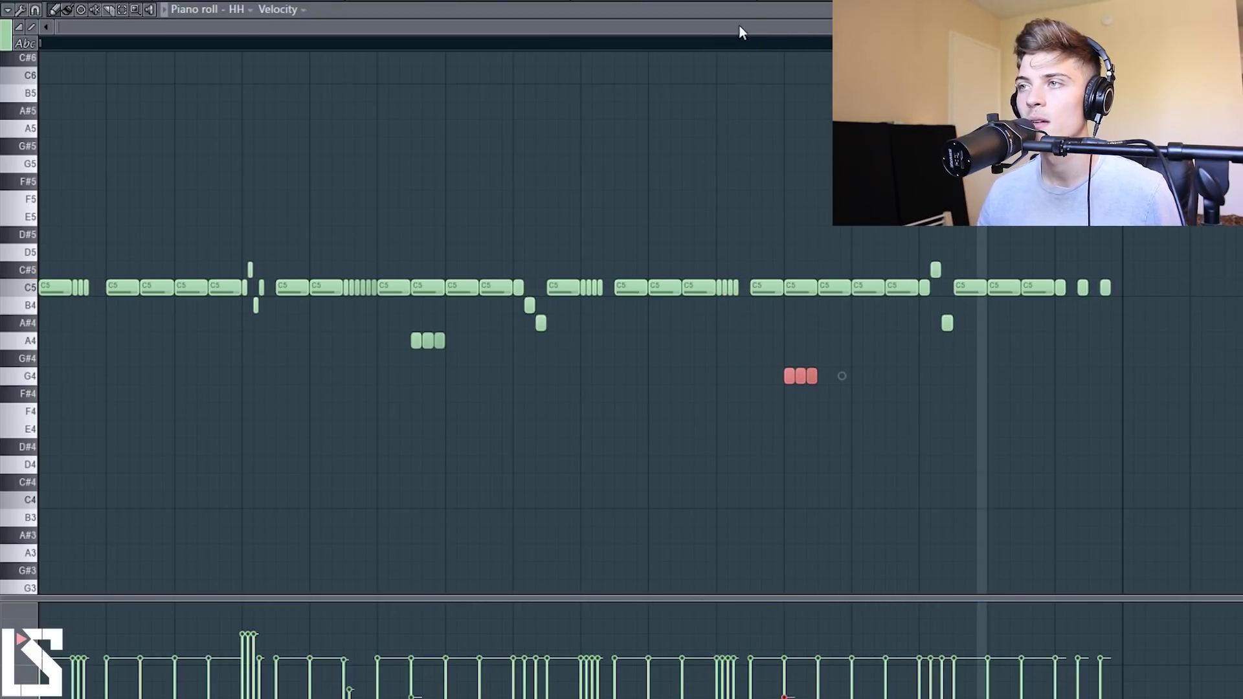
key("space")
left_click_drag(922, 242, 961, 398)
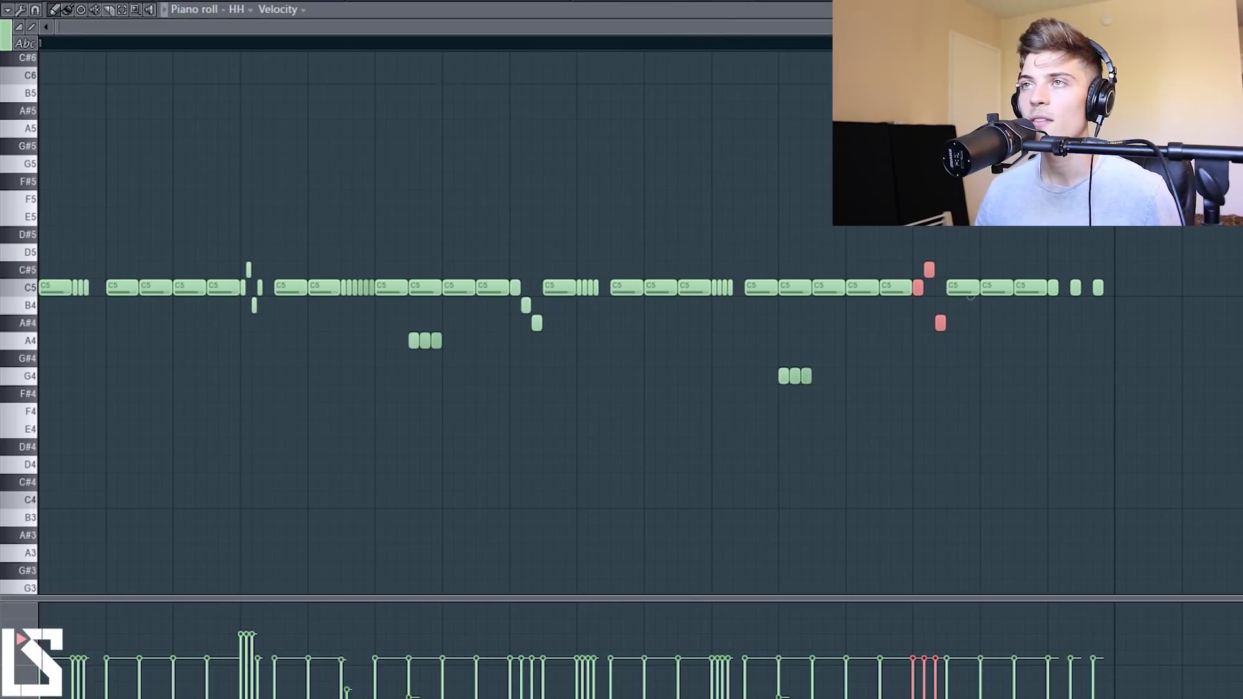
key("F6")
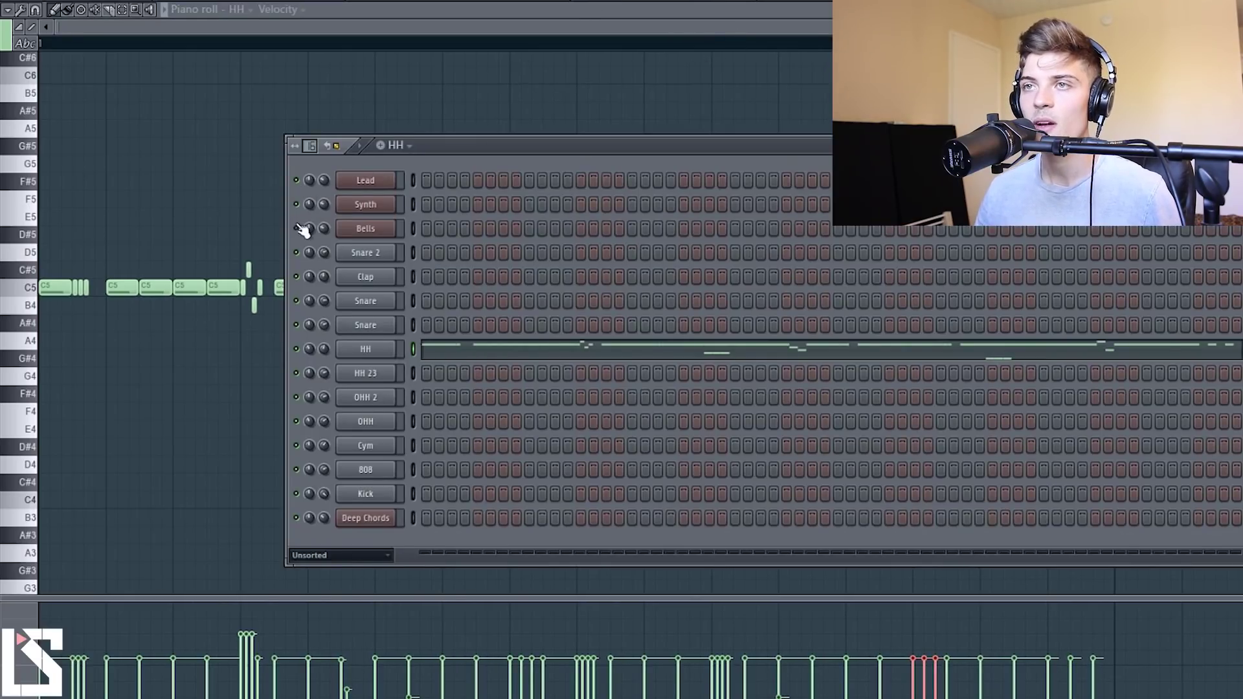
right_click(284, 192)
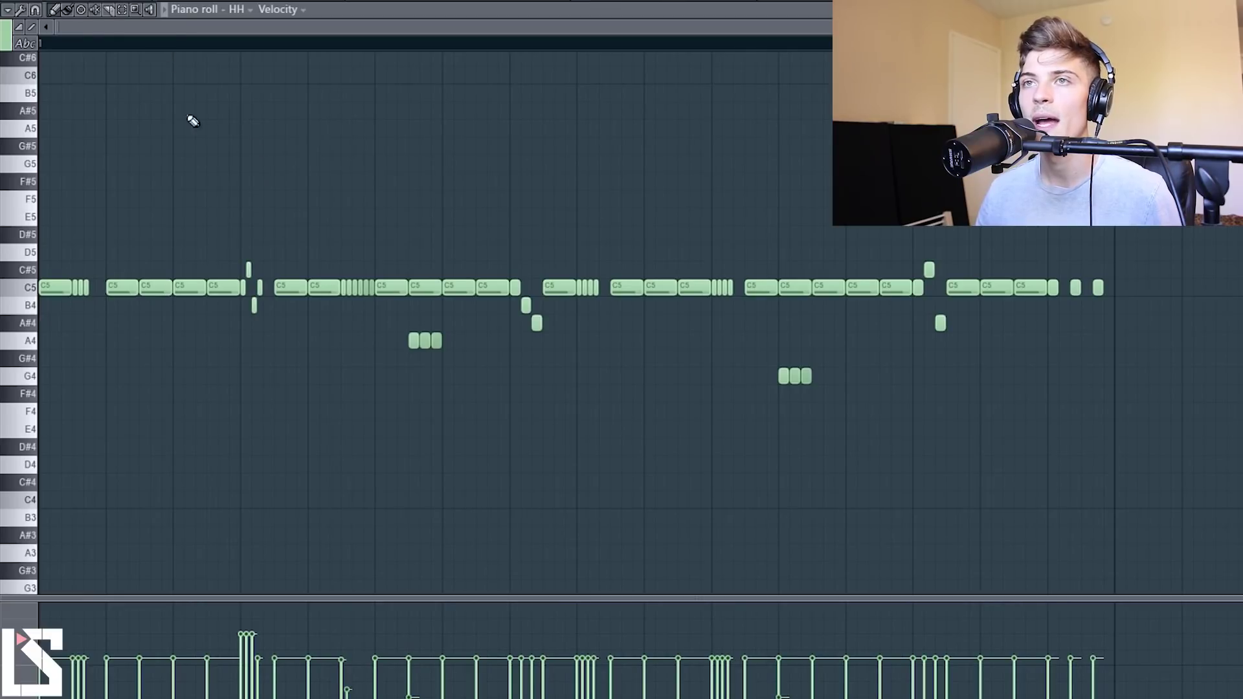
Add an accent note above the second full-length C5 note, tune it to E5 and raise its velocity above the other notes
scroll(577, 324, "up", 3)
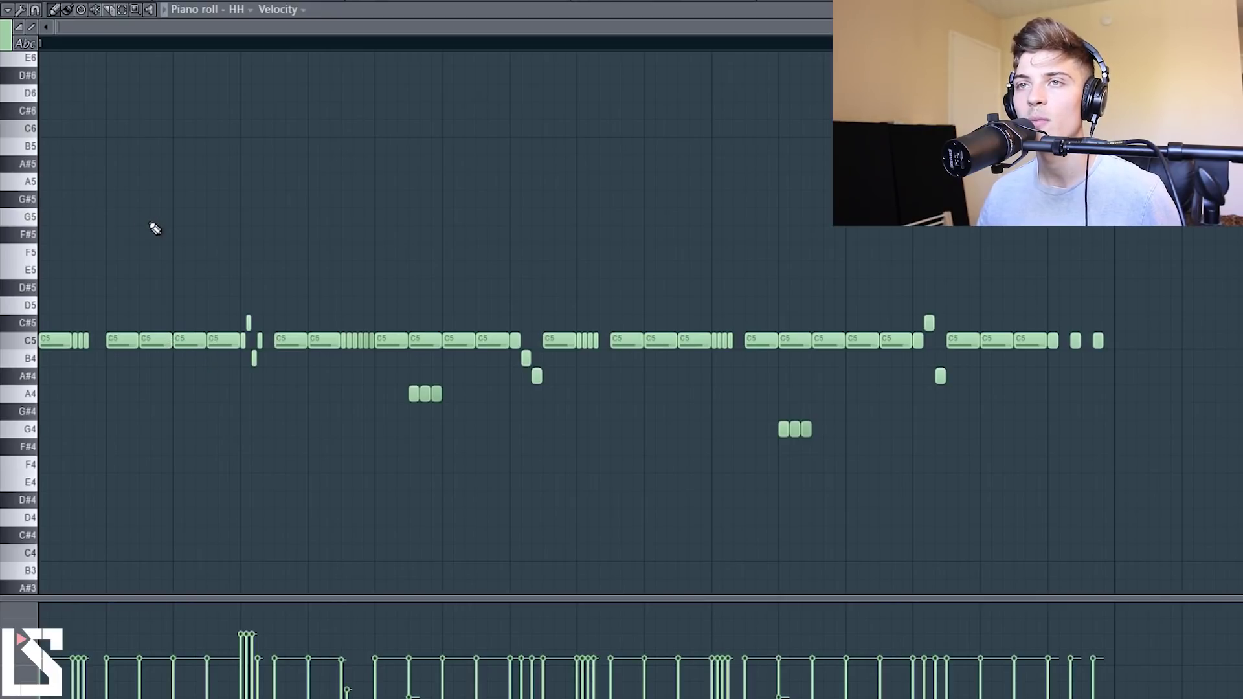
left_click(115, 234)
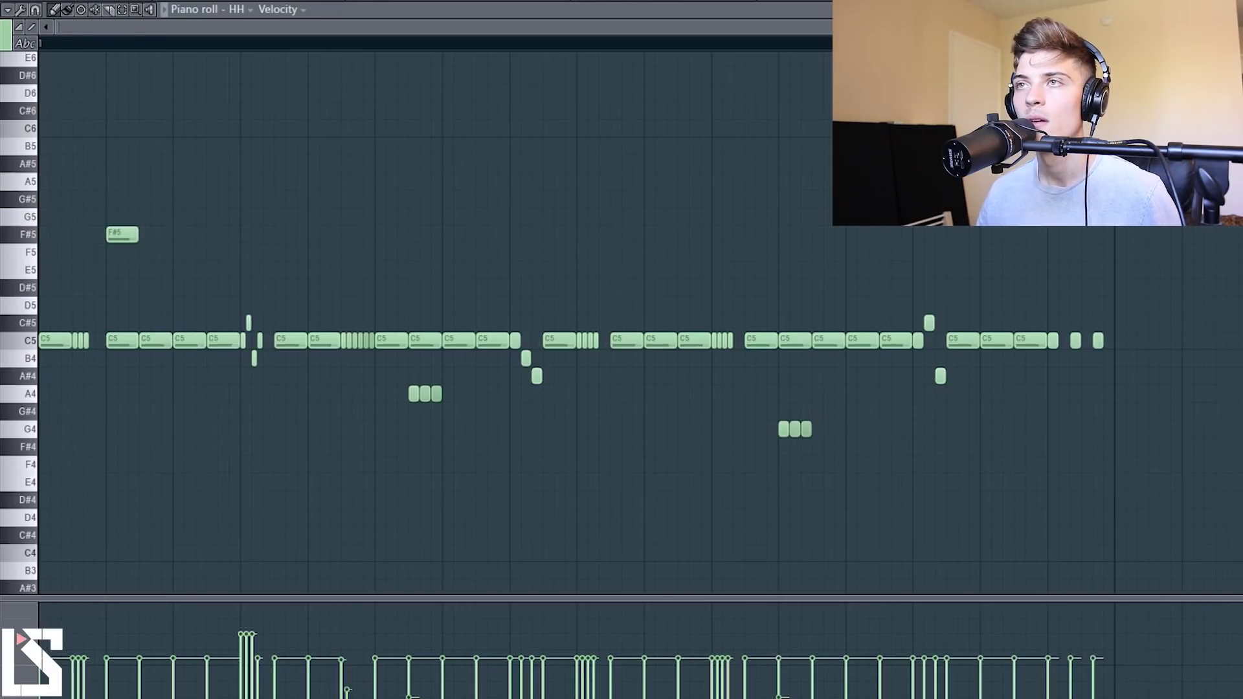
key("F6")
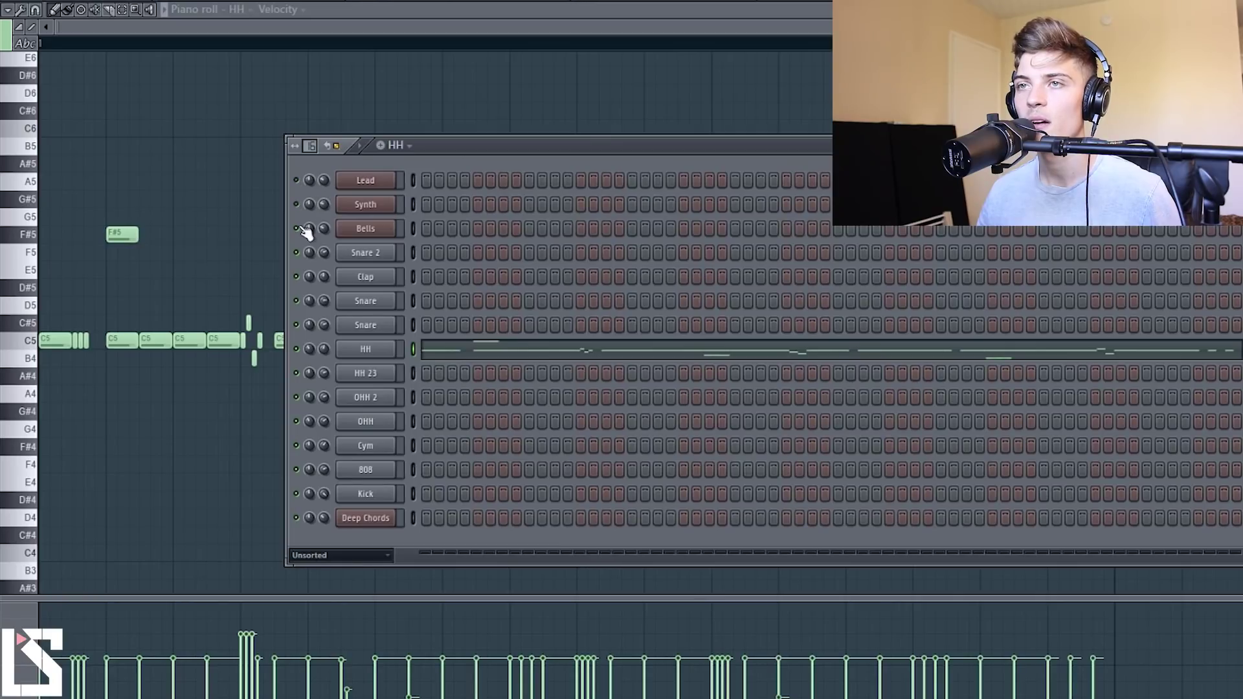
key("F6")
key("space")
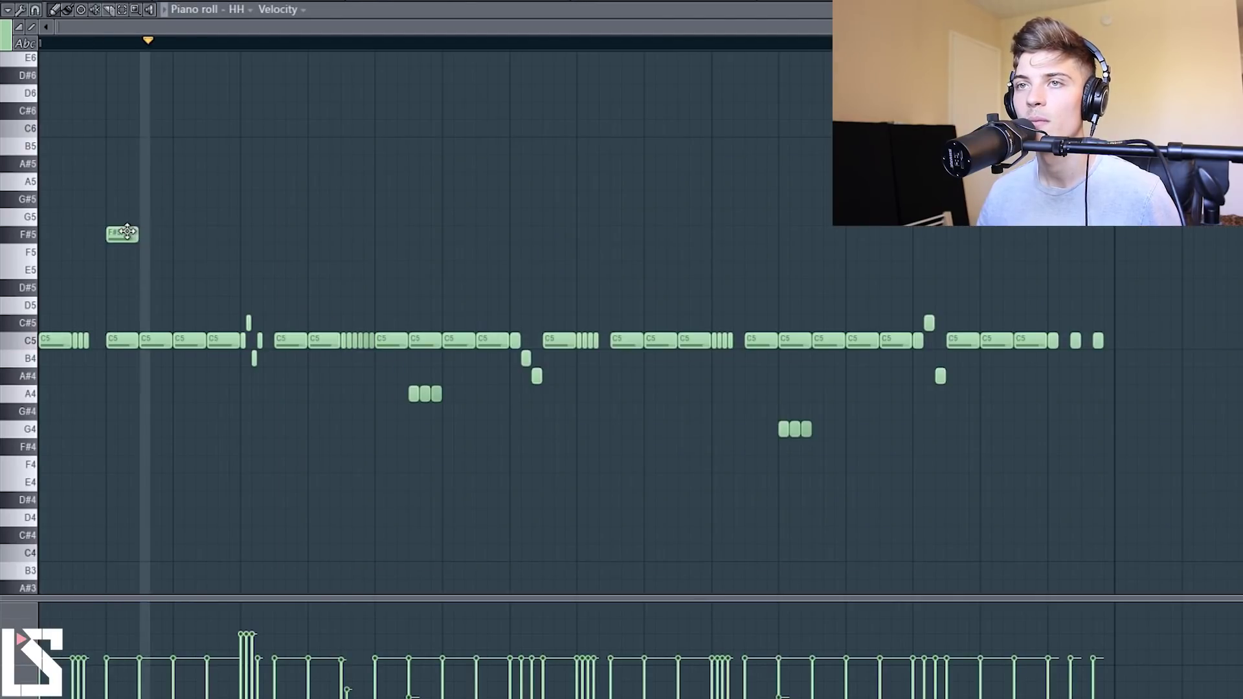
left_click(128, 237, "ctrl")
key("shift+Down")
key("shift+Down")
scroll(132, 224, "down", 1)
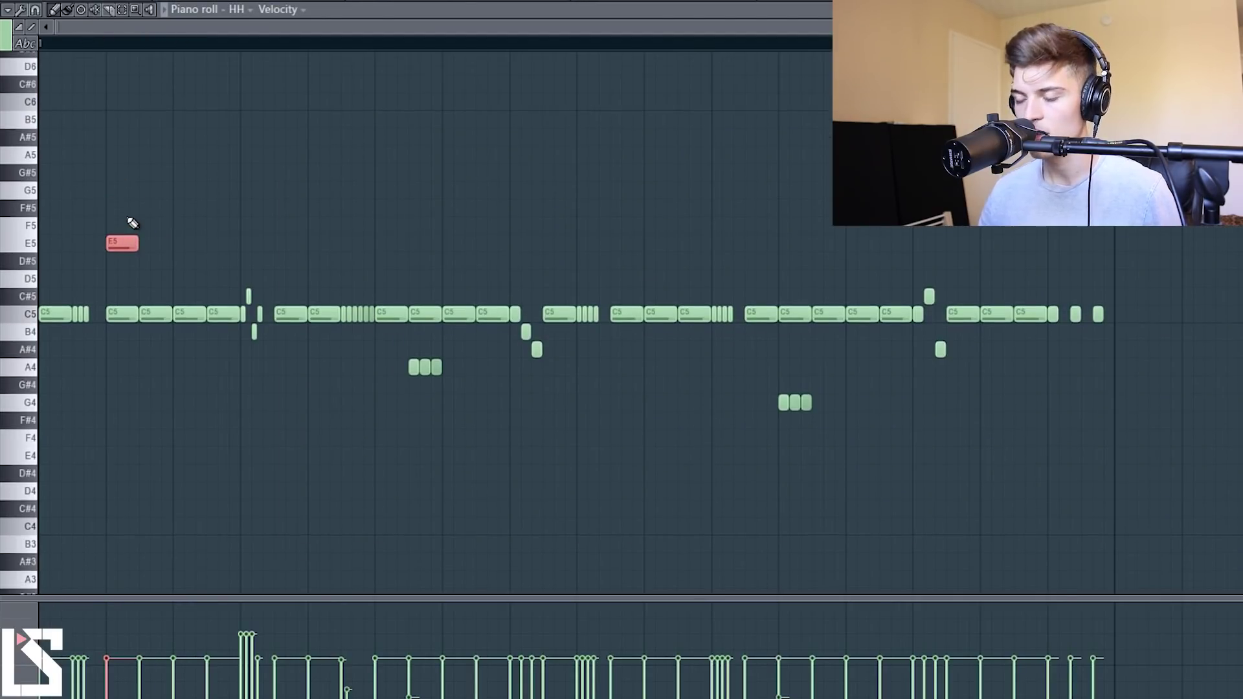
left_click(171, 264)
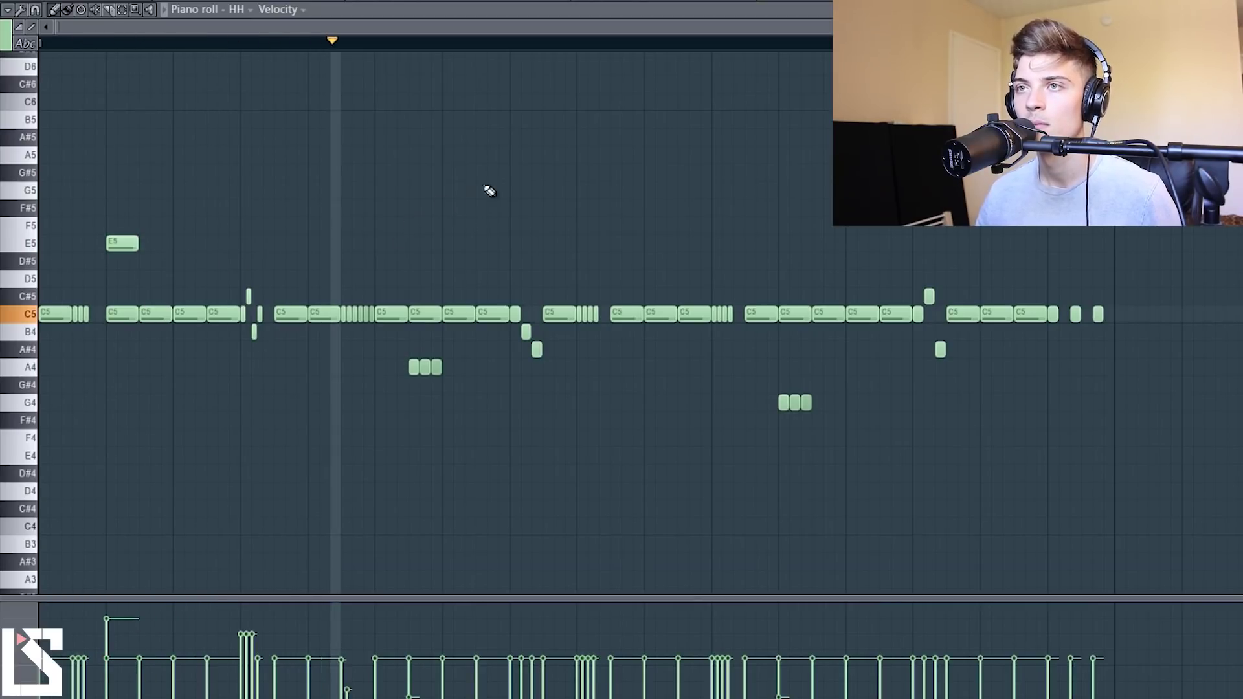
Add three descending accent notes, G#5, F5 and D#5, above the second half of the pattern, checking them by playback
left_click(578, 174)
key("space")
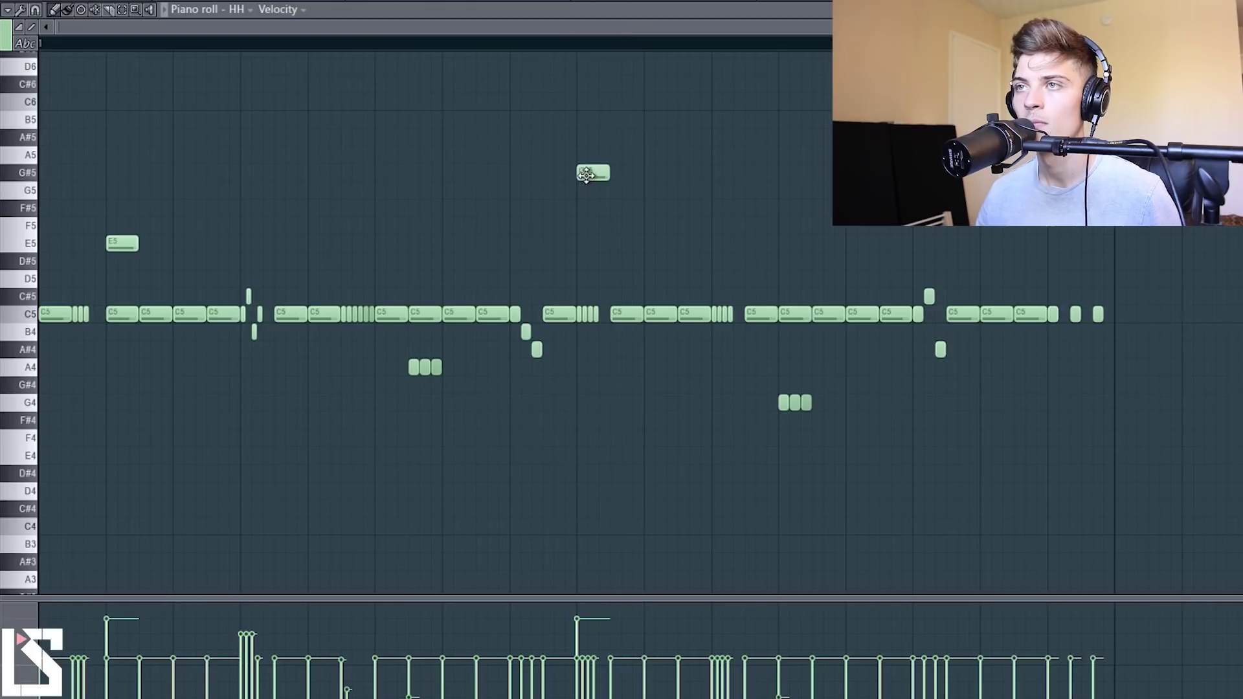
mouse_move(582, 175)
left_mouse_down()
mouse_move(613, 177)
mouse_move(571, 183)
mouse_move(584, 184)
left_mouse_up()
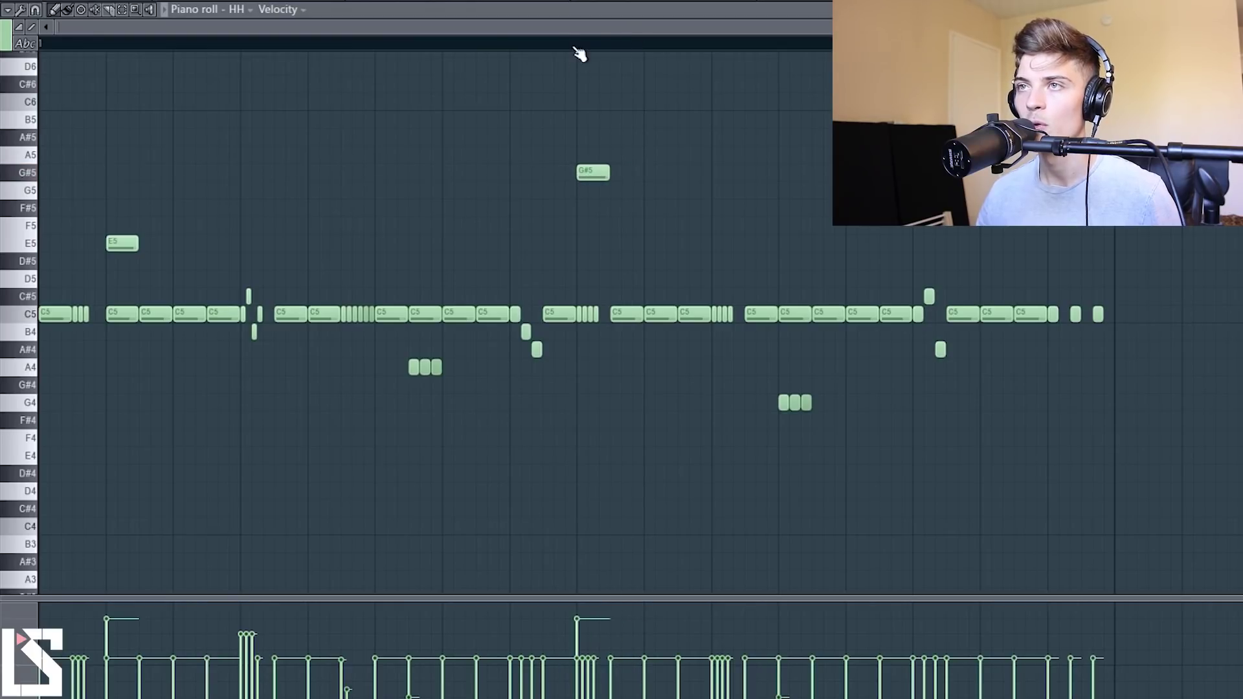
key("space")
left_click(653, 225)
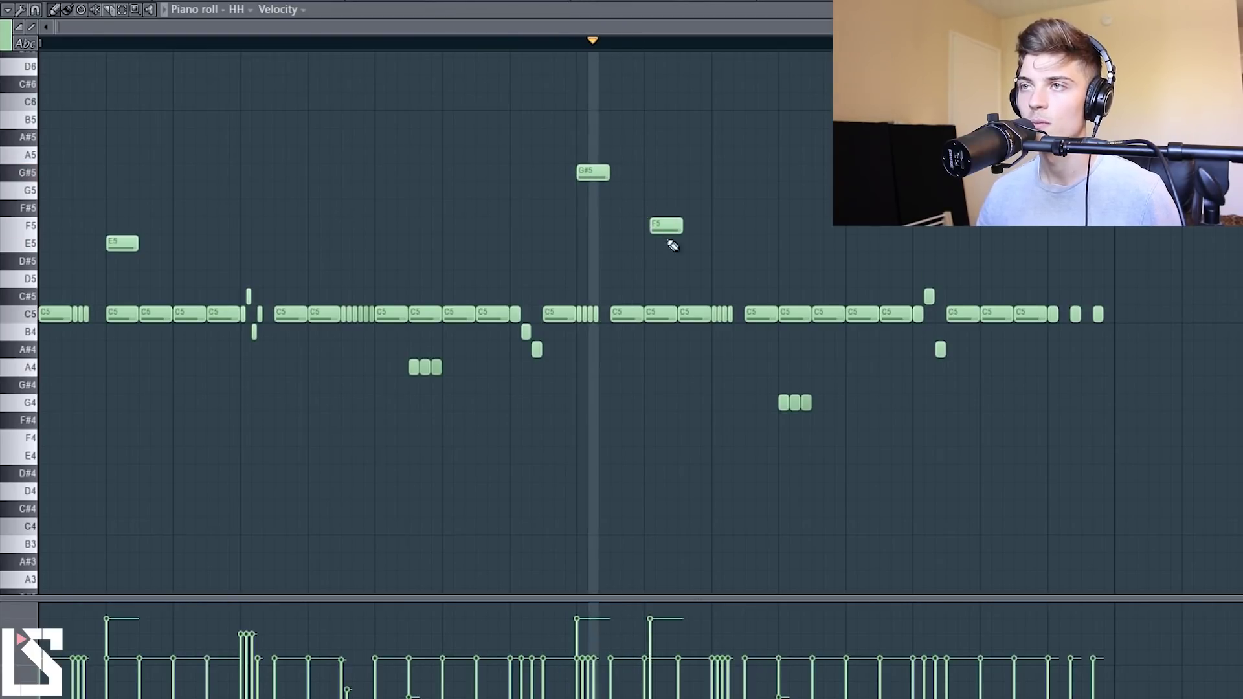
left_click(720, 261)
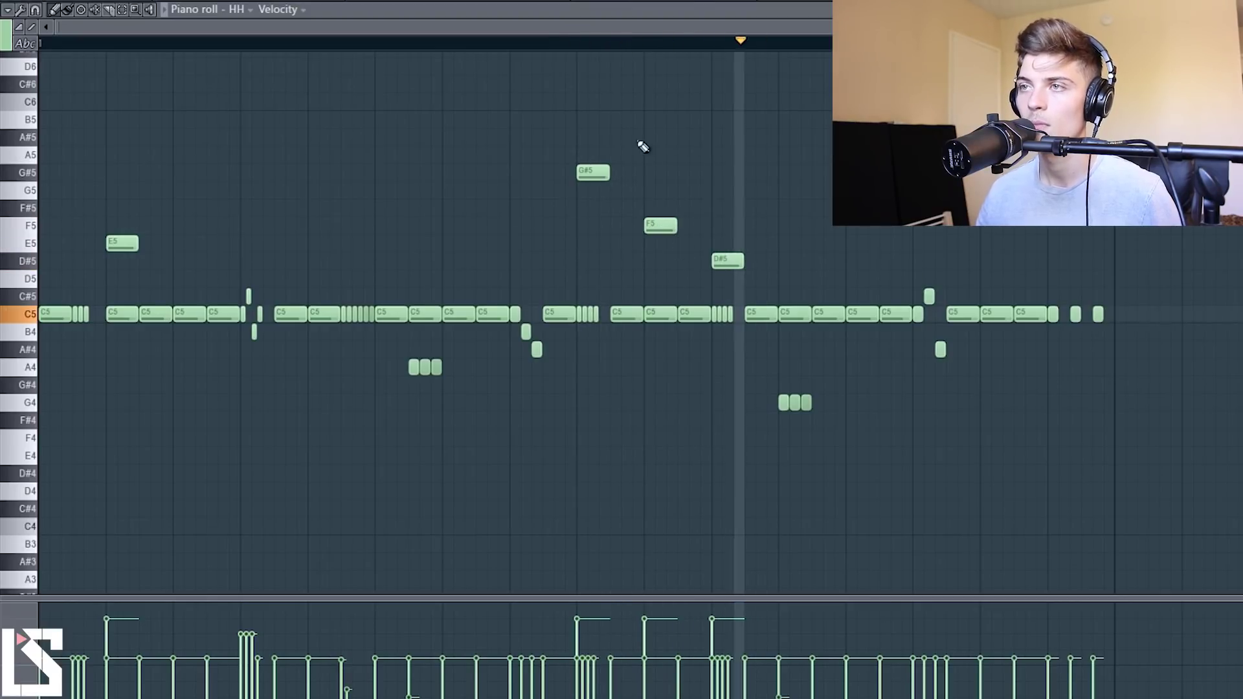
Play back the pattern to check the four high accent notes against the C5 hi-hats
key("space")
key("space")
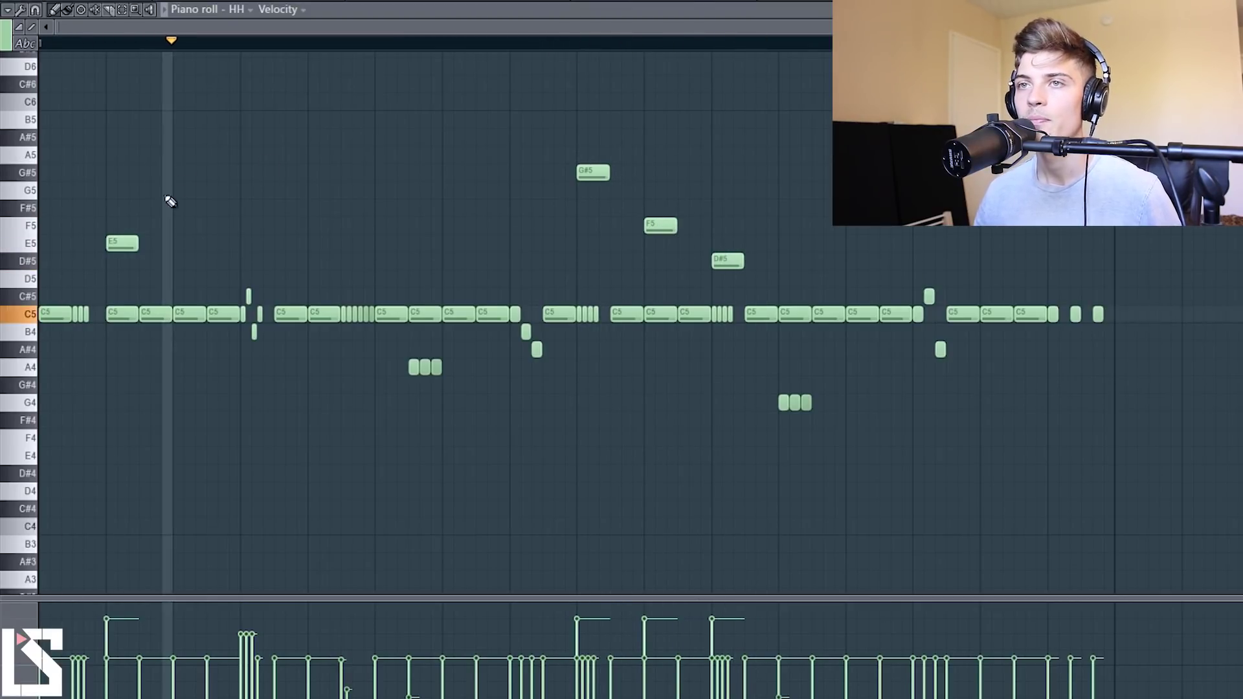
key("space")
left_click_drag(133, 266, 810, 146)
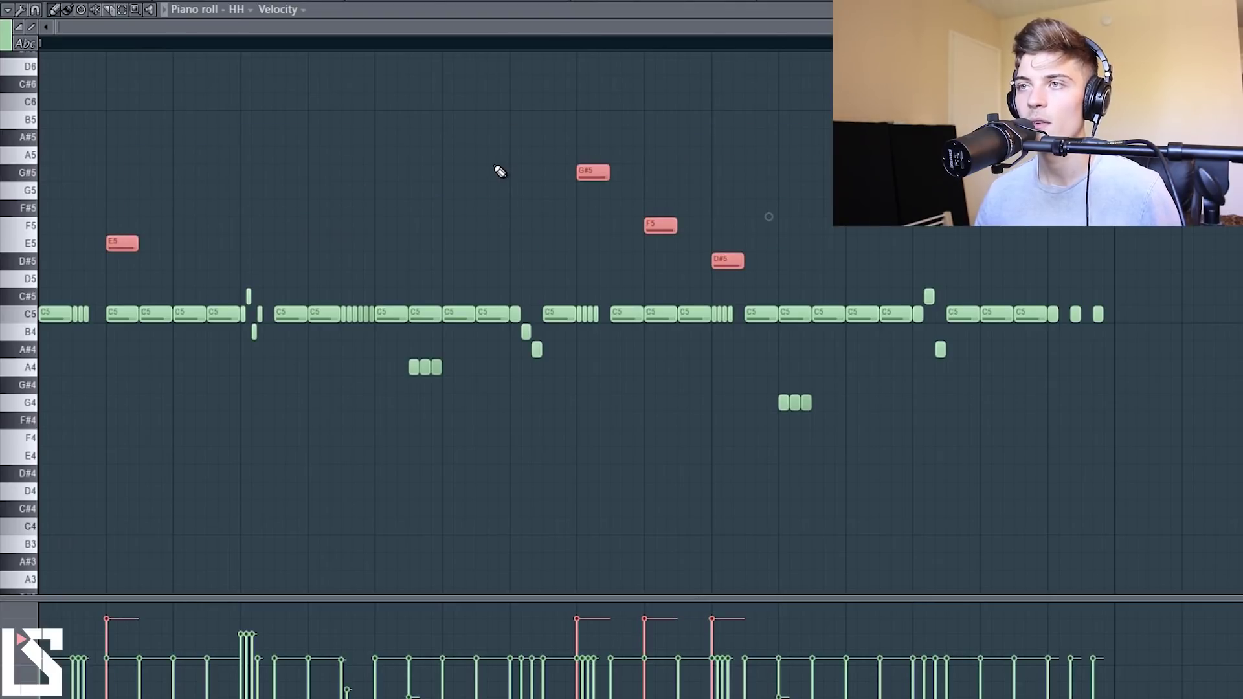
key("space")
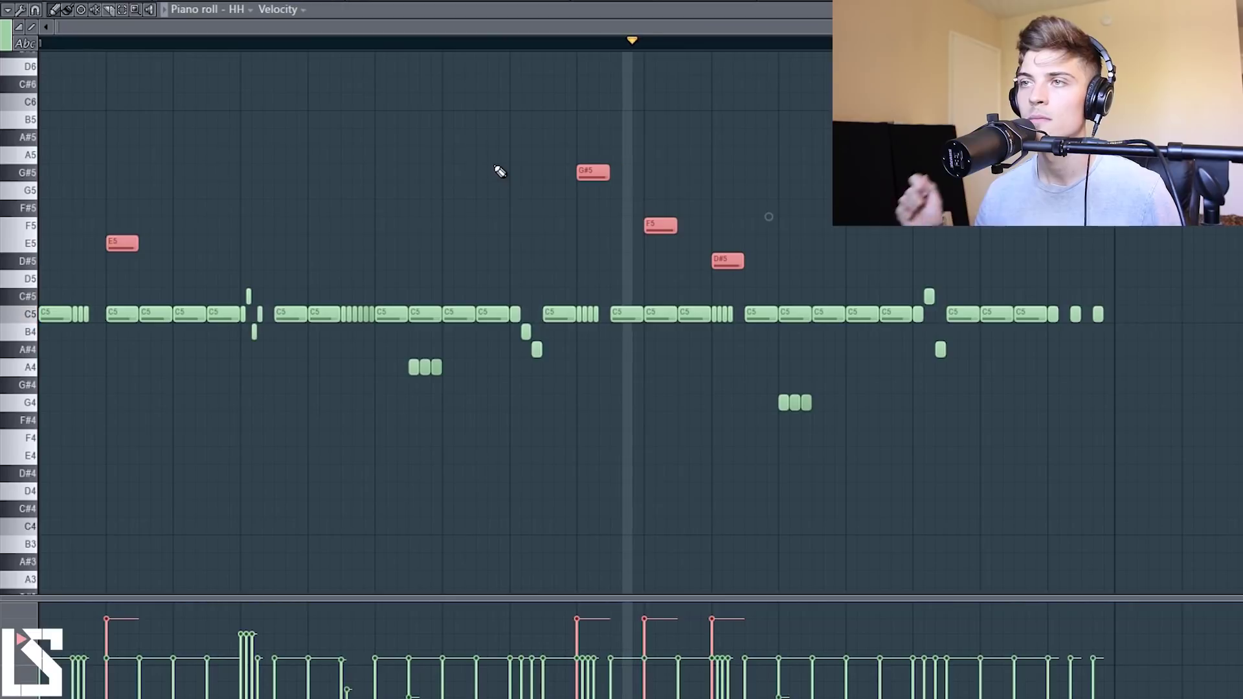
key("space")
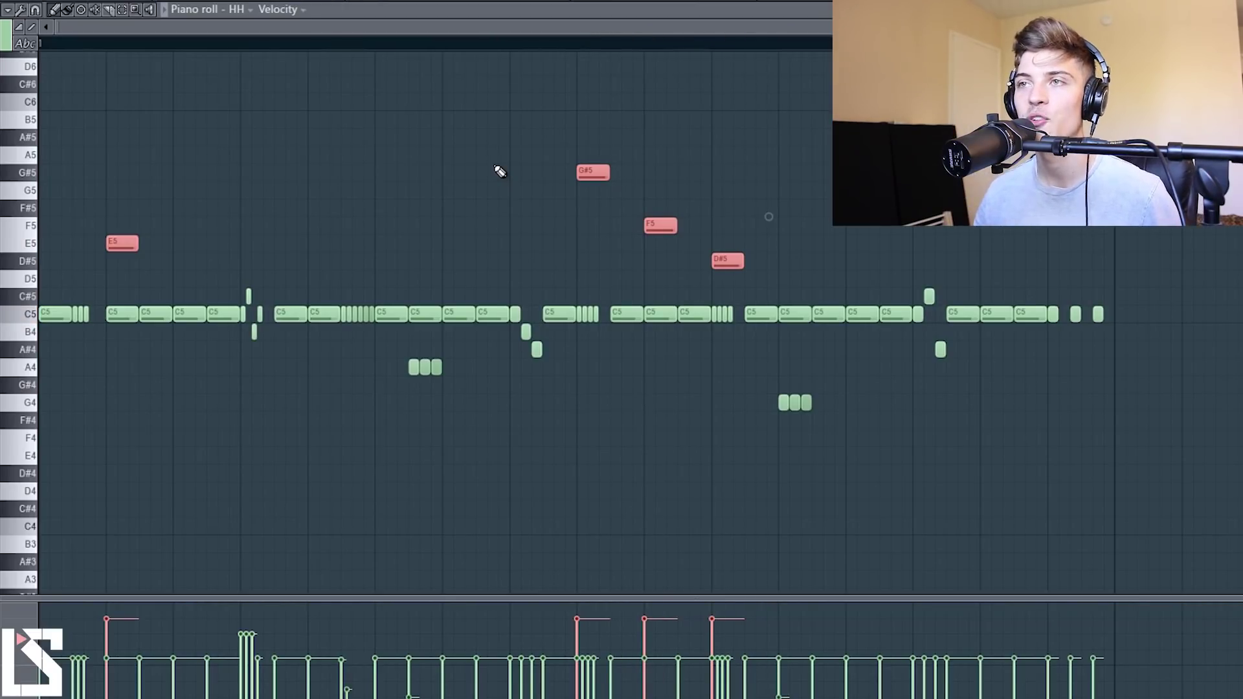
left_click_drag(533, 27, 516, 96)
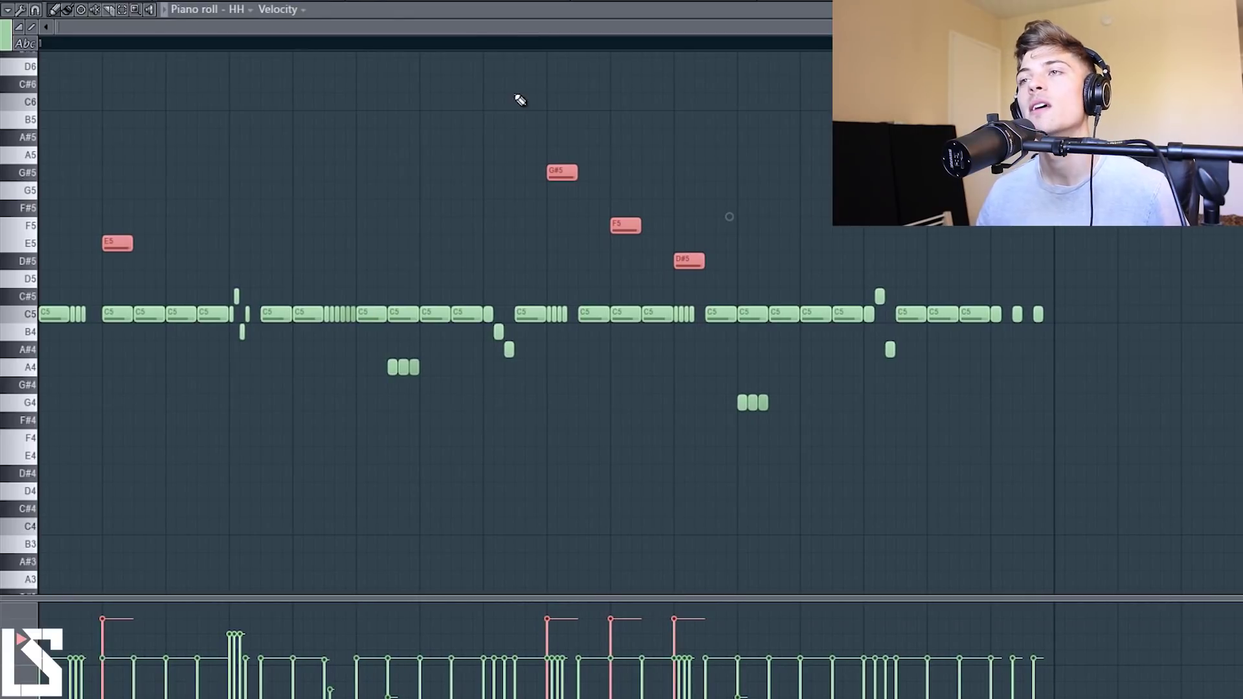
scroll(460, 97, "down", 2)
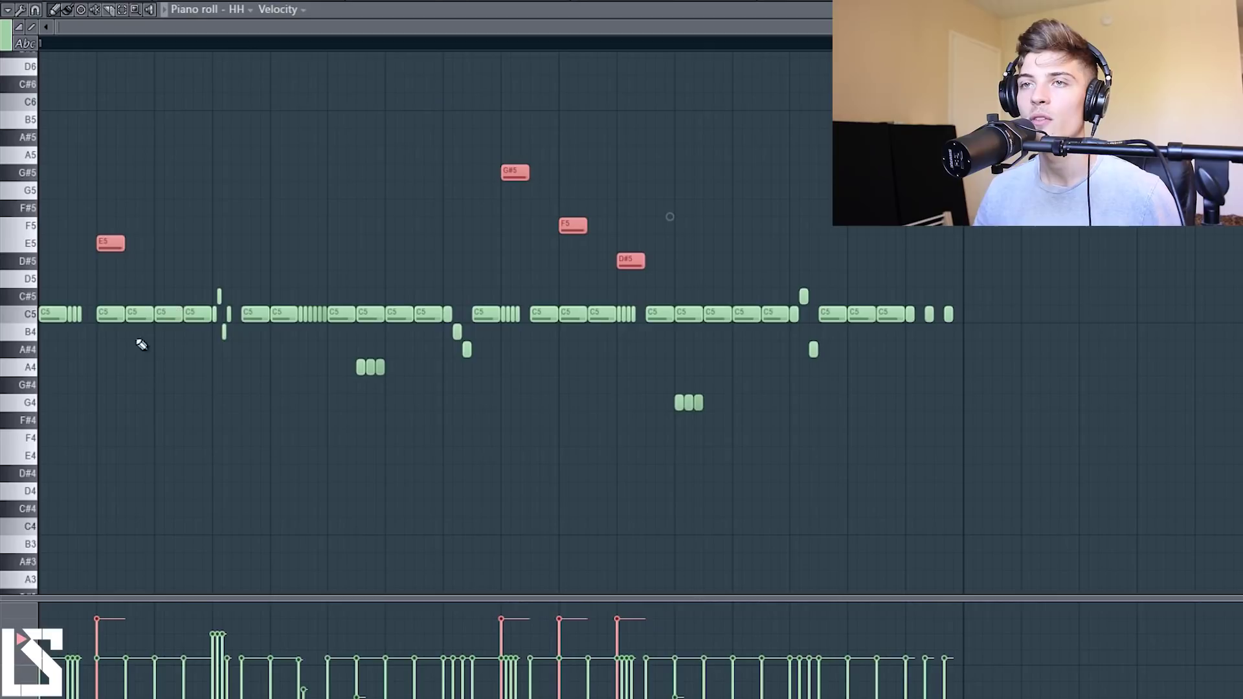
mouse_move(62, 315)
left_mouse_down()
mouse_move(328, 330)
mouse_move(973, 316)
left_mouse_up()
left_click_drag(344, 322, 842, 446)
left_click(692, 277)
left_click_drag(673, 269, 114, 103)
left_click(97, 65)
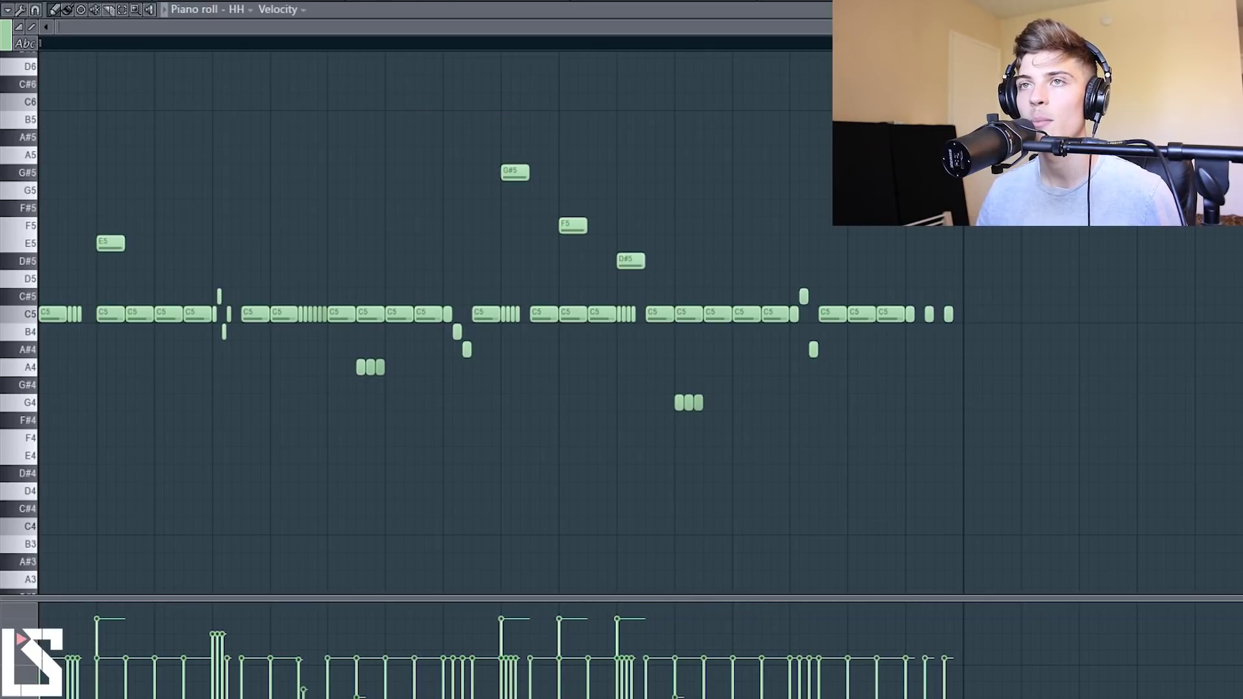
Play back the complete hi-hat pattern with its rolls, triplets and accents and view the channel rack
key("space")
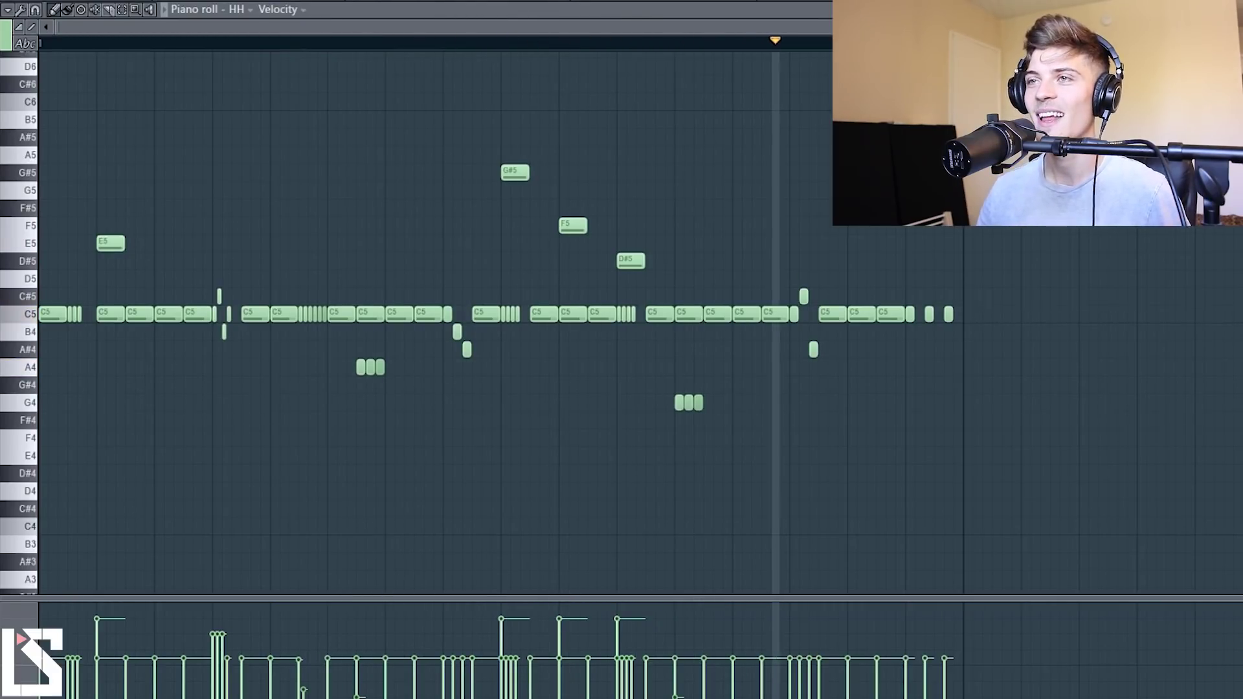
key("space")
key("space")
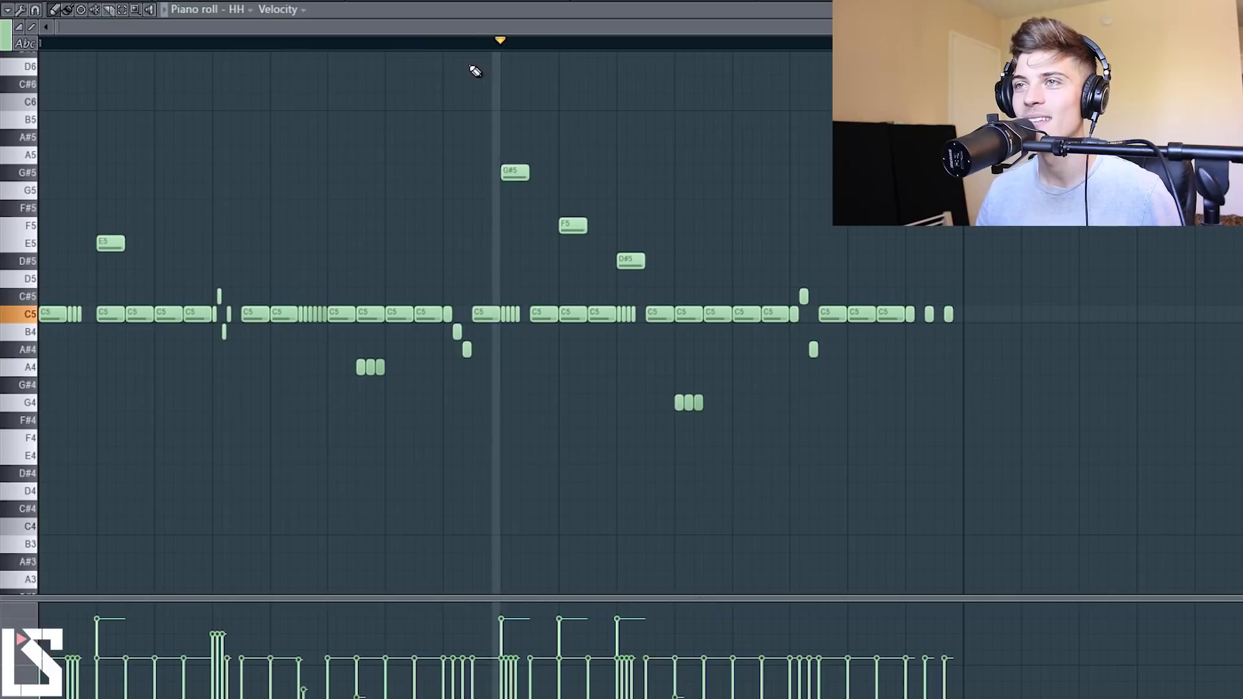
key("space")
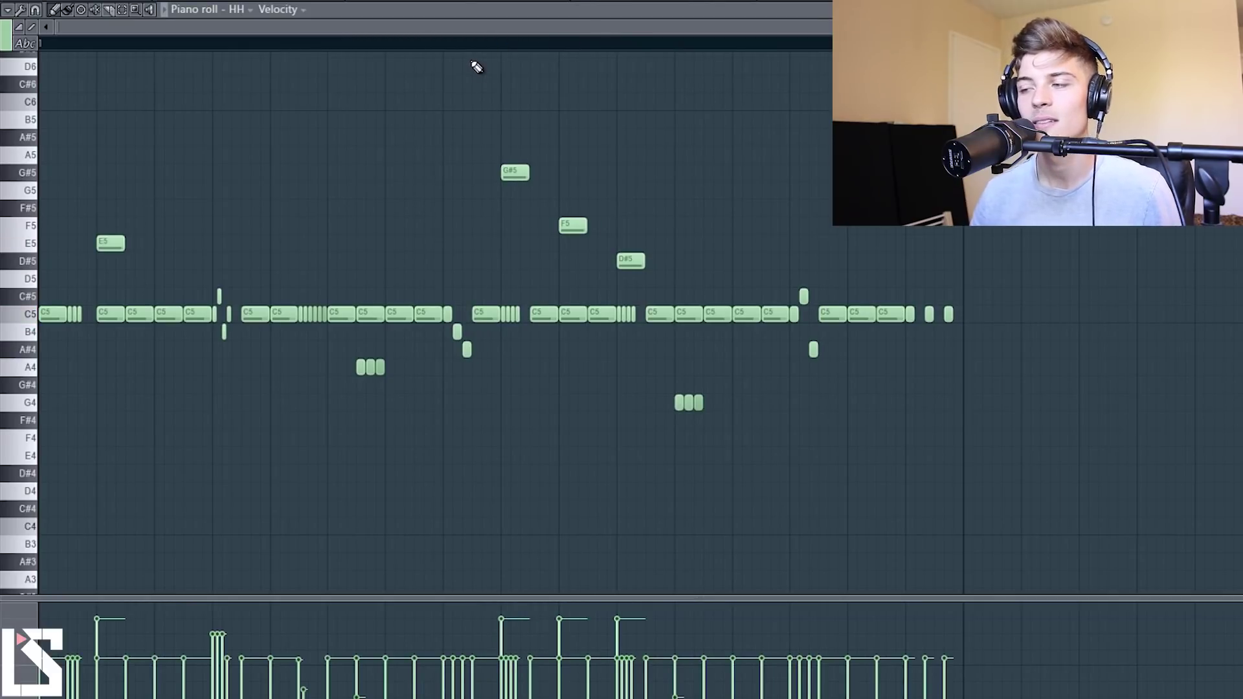
key("F6")
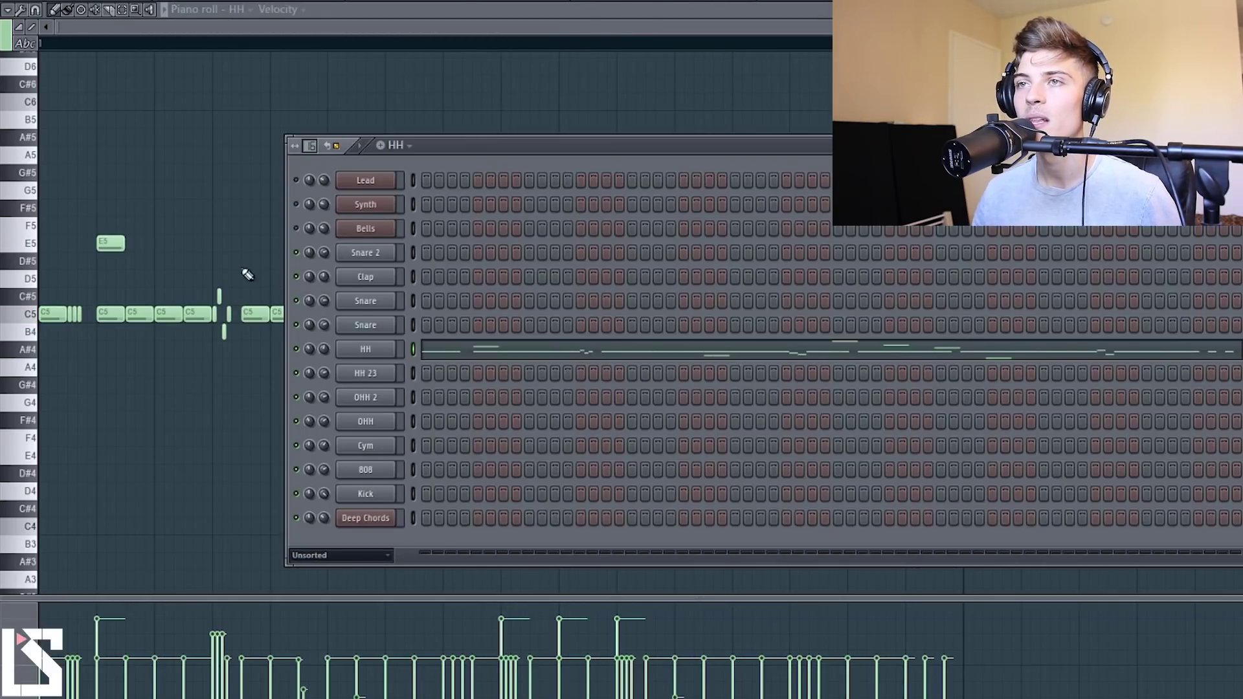
key("F6")
key("space")
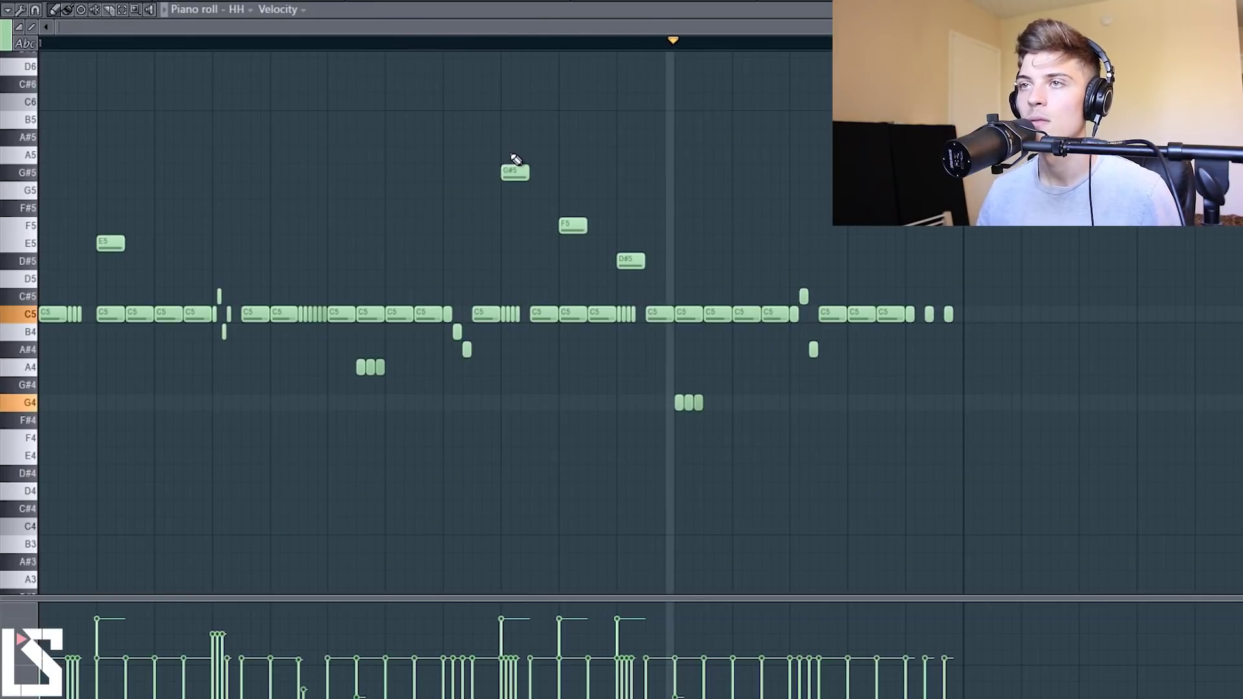
key("space")
Lower the velocity of the G#5, F5 and D#5 accents and duplicate the whole pattern into bar 2
left_click_drag(479, 138, 656, 277)
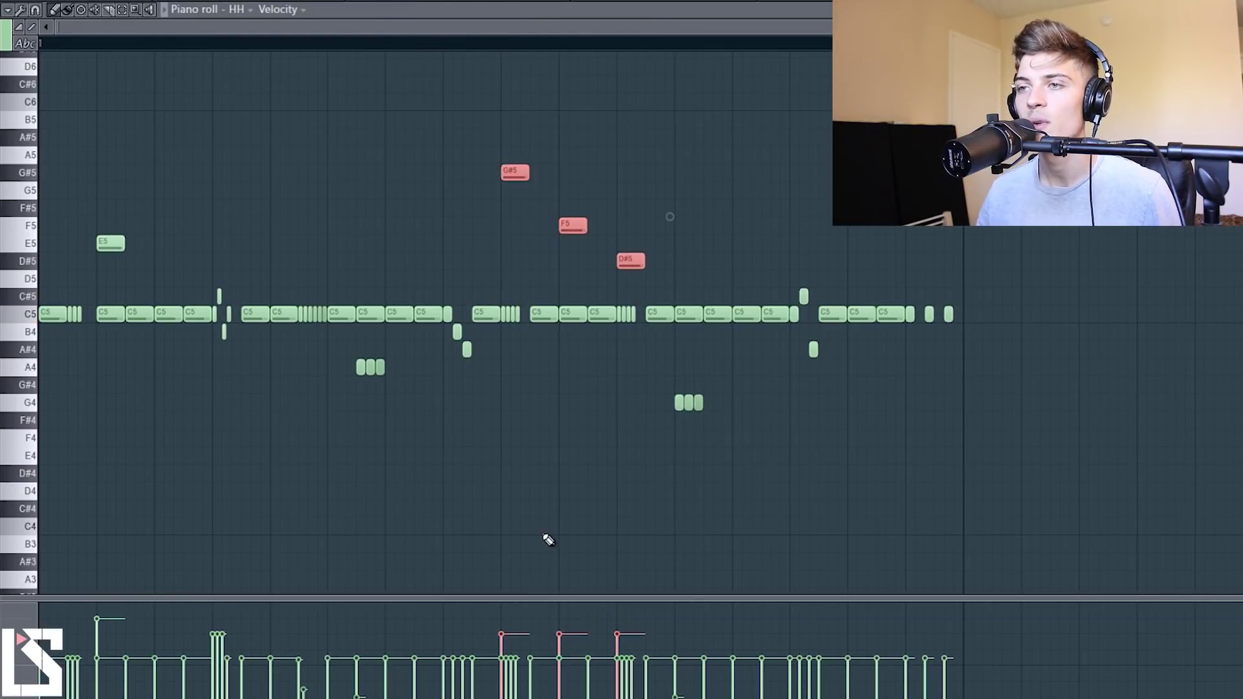
left_click(551, 540)
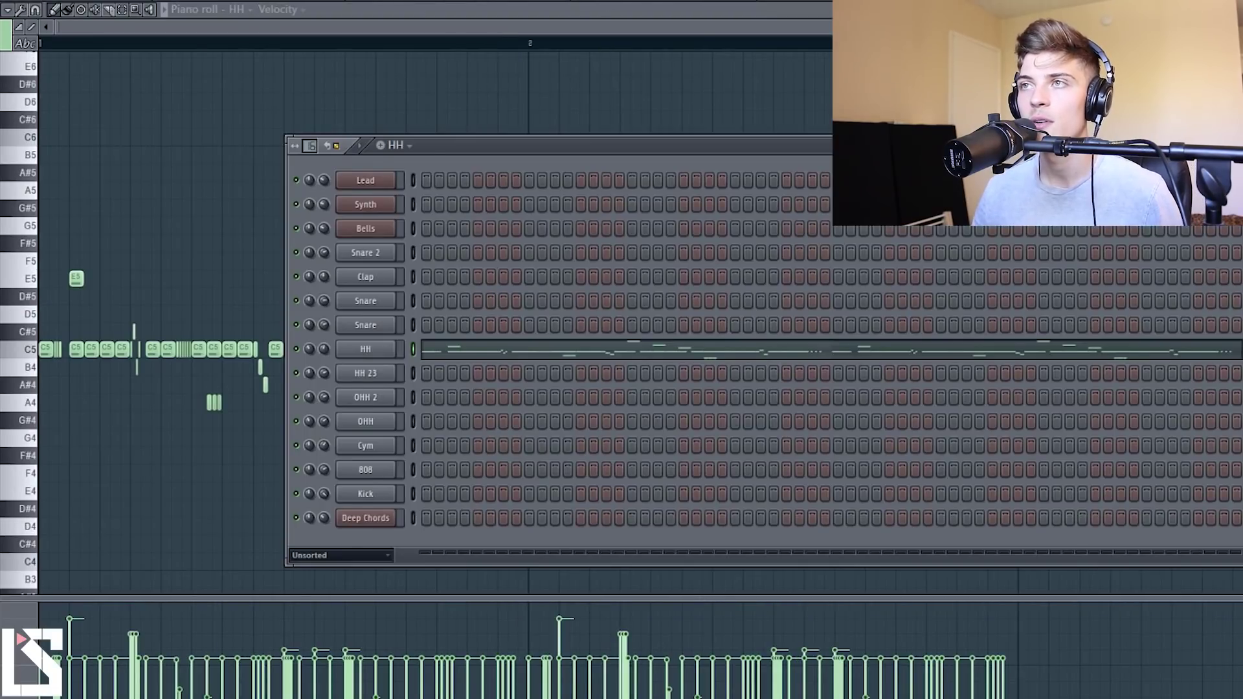
Clone the HH channel, copy the HH notes into the clone and rename it HH Gross
right_click(395, 355)
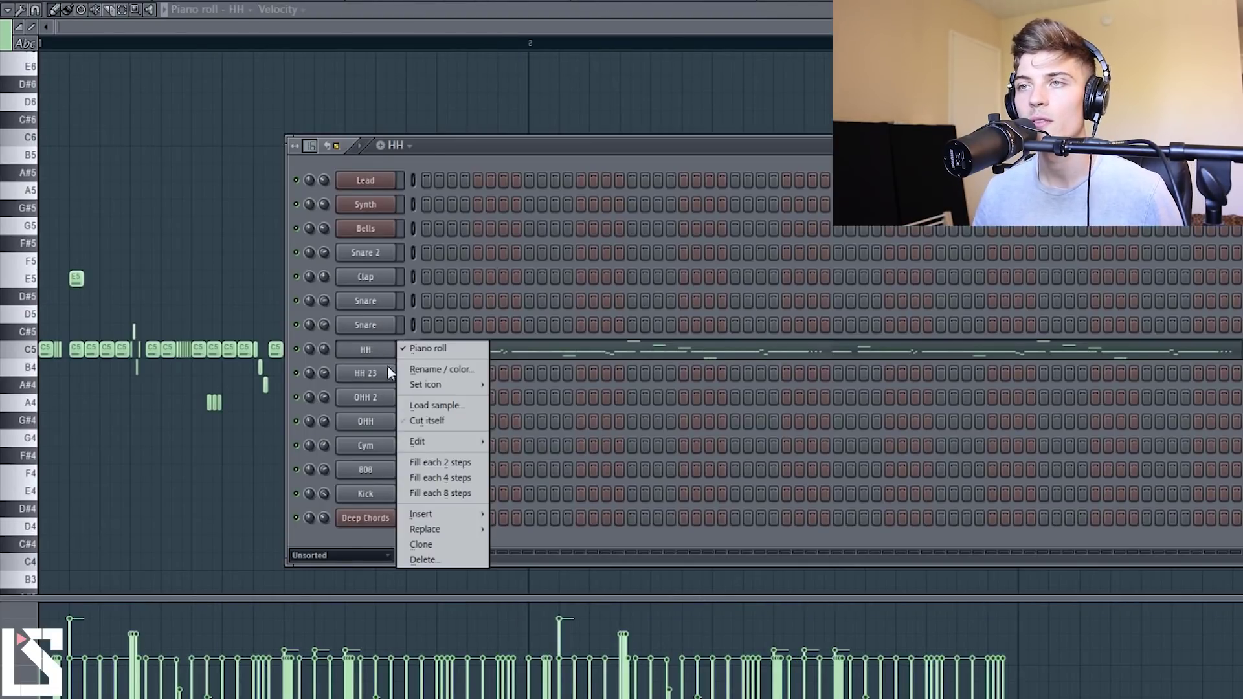
left_click(416, 545)
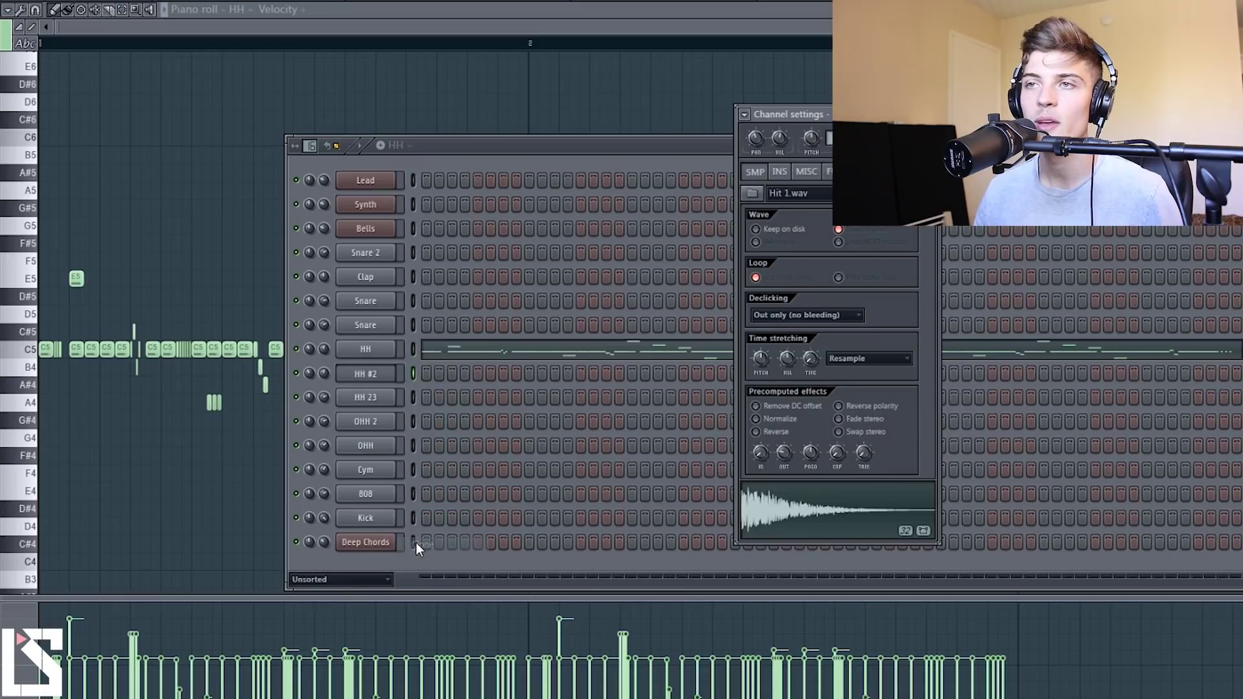
left_click(415, 355)
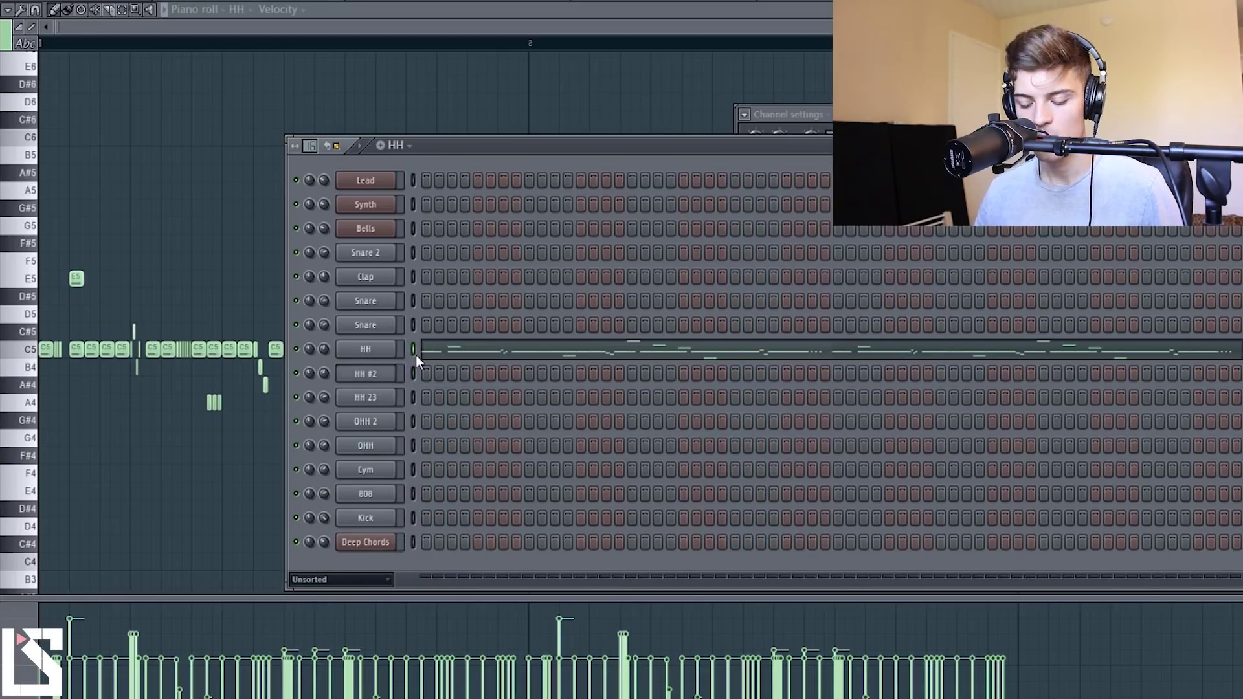
left_click(388, 375, "shift")
type("HH Gross")
key("Return")
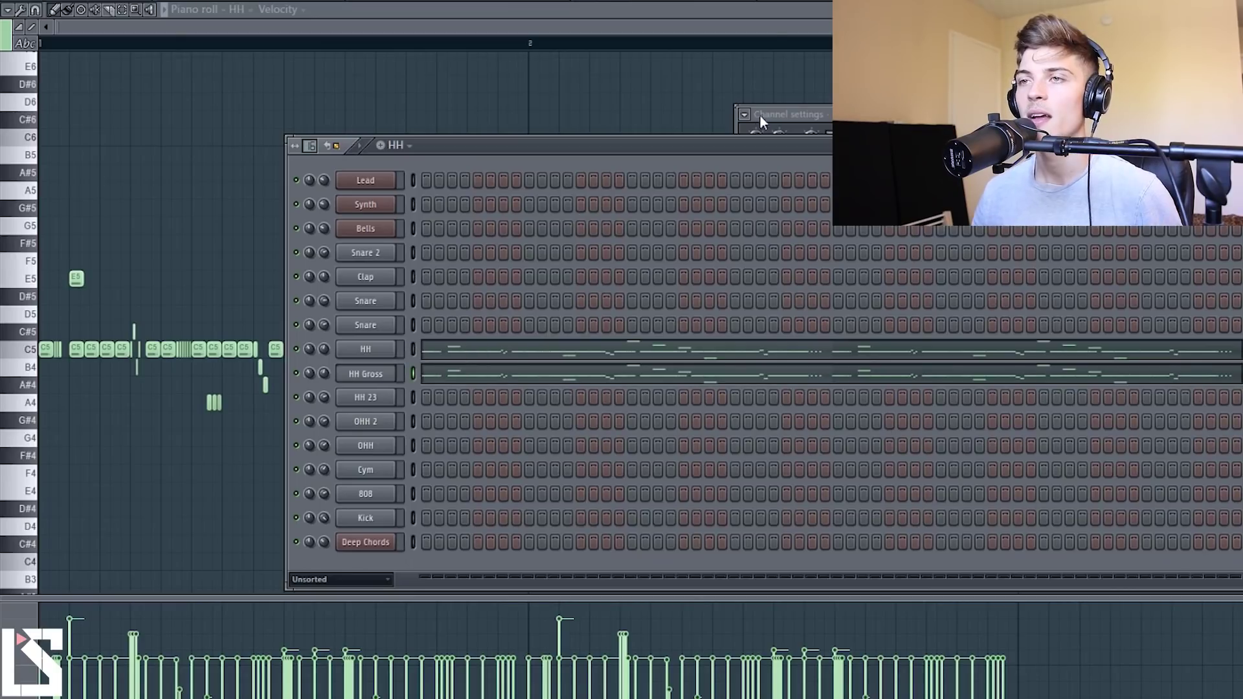
Link the HH Gross channel to mixer track 16
key("F9")
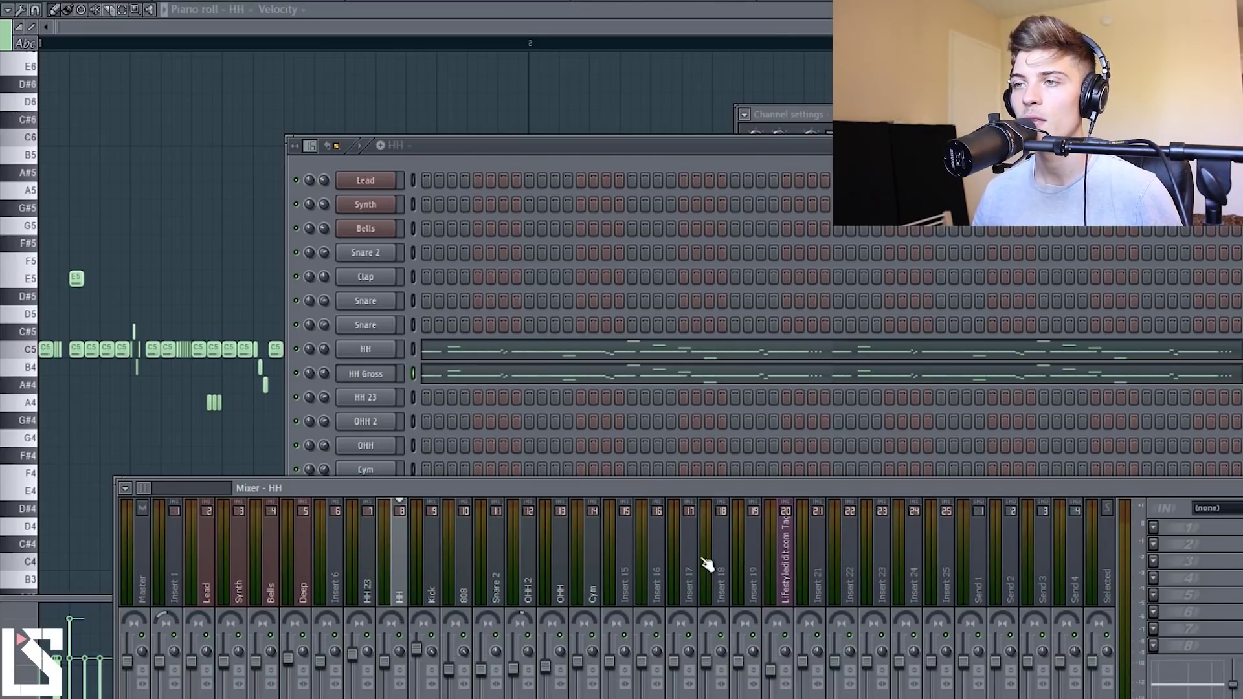
right_click(664, 568)
mouse_move(731, 556)
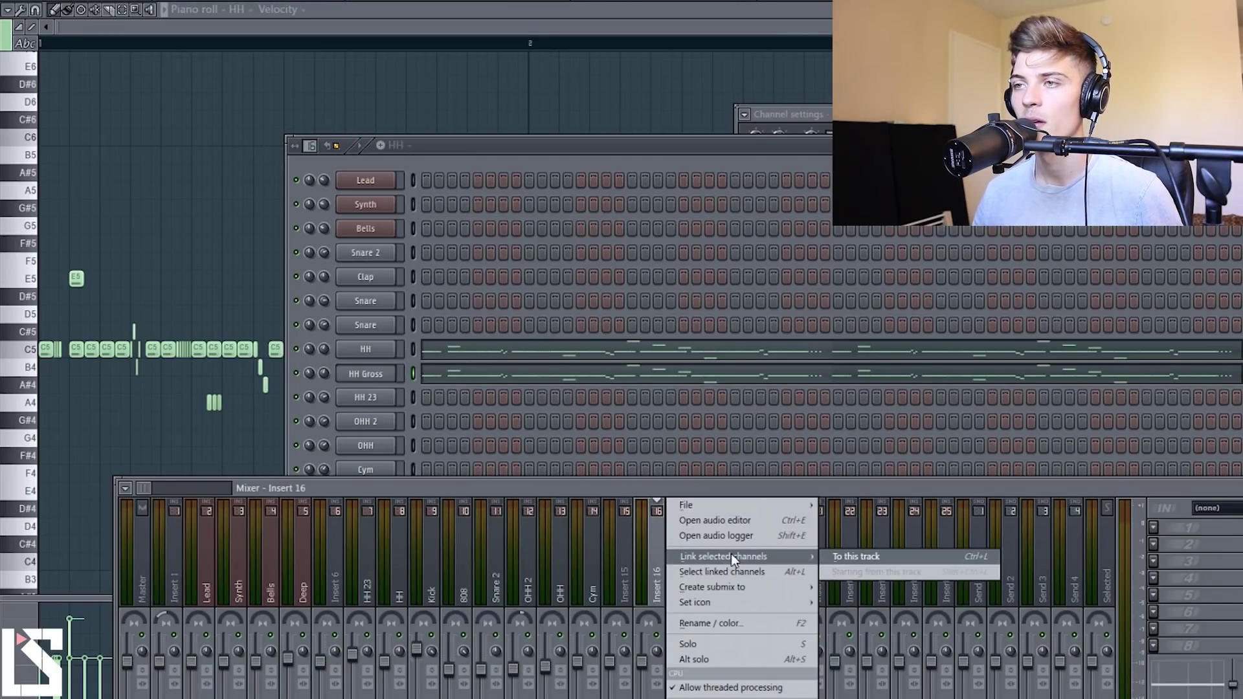
left_click(853, 557)
Add Gross Beat to the third effect slot of the HH Gross track and load its Half Speed preset
left_click(1158, 562)
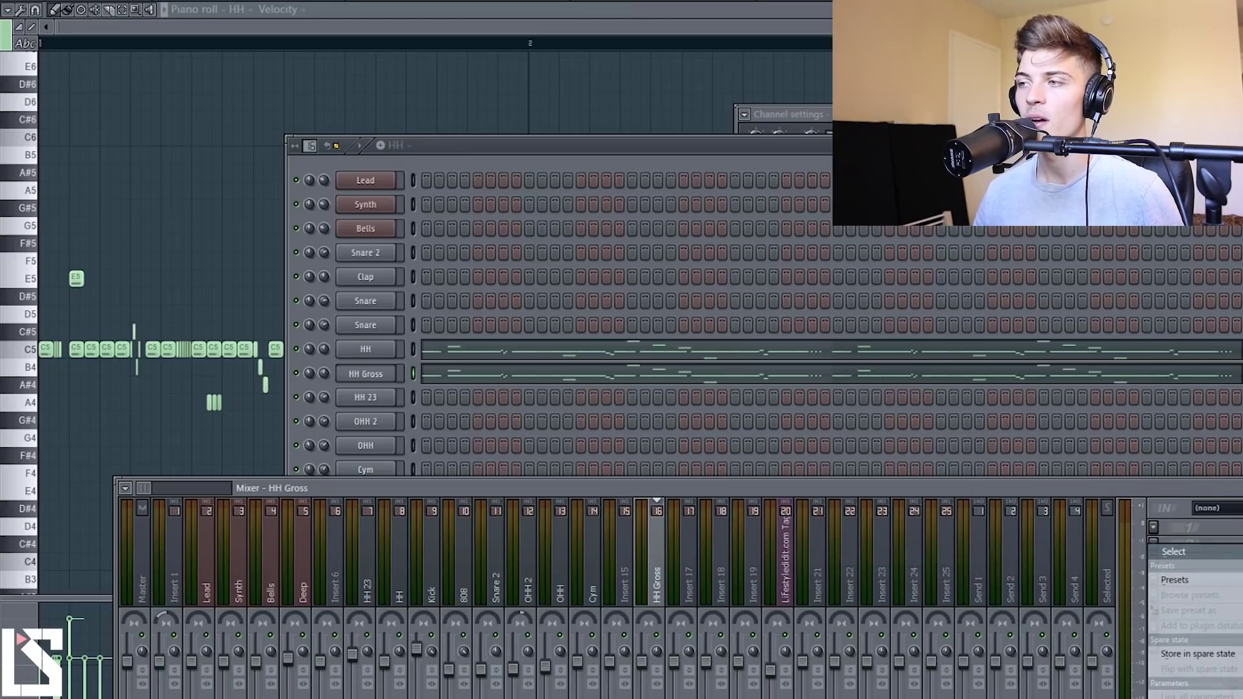
left_click(1174, 552)
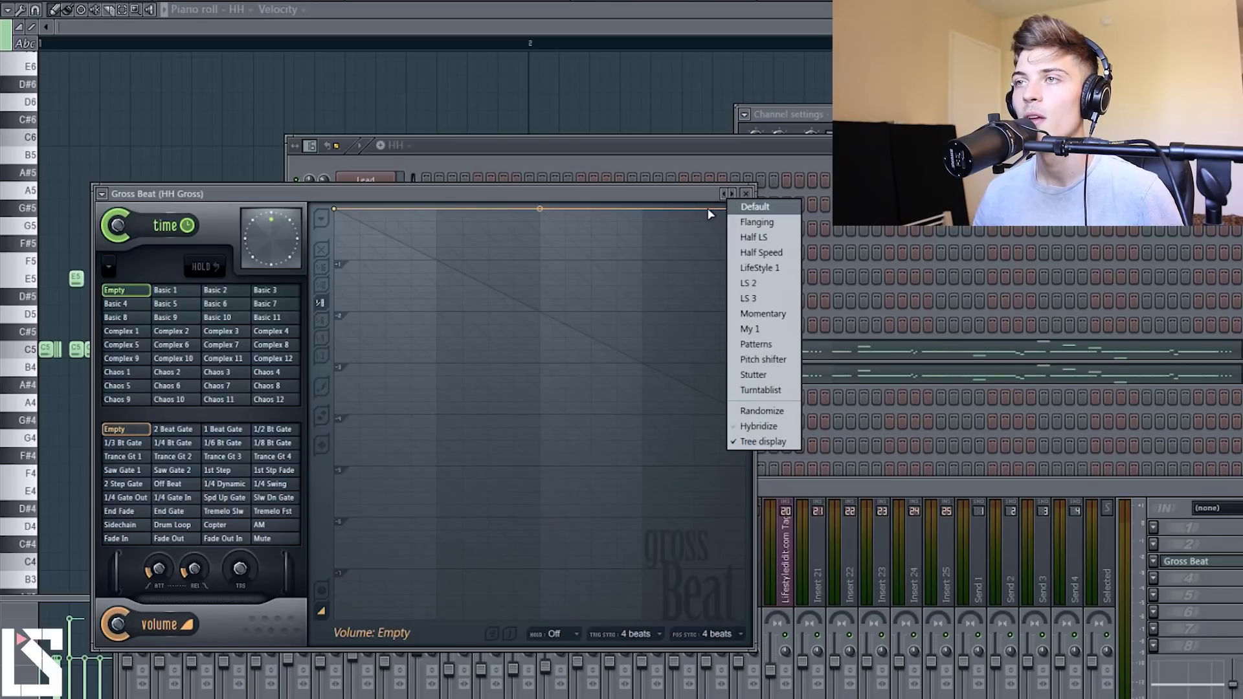
left_click(767, 257)
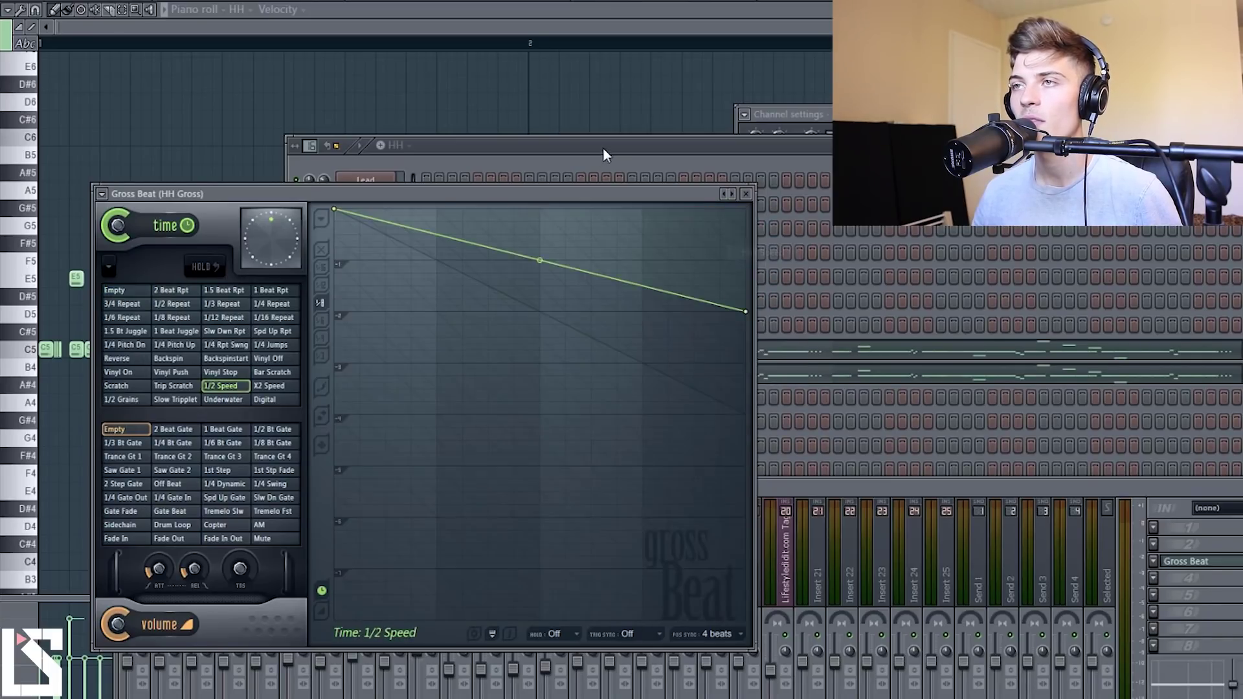
Solo HH Gross in the channel rack and listen to it, then enable HH and play both layers together
left_click(603, 148)
right_click(305, 378)
key("Escape")
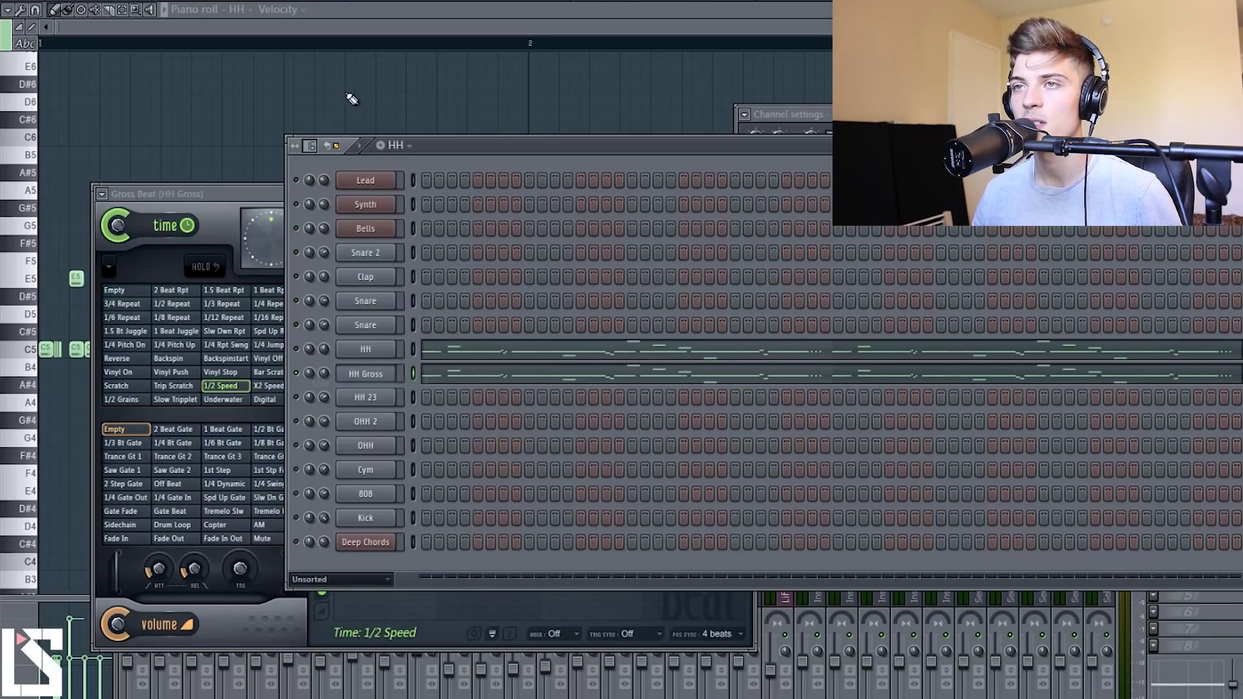
key("space")
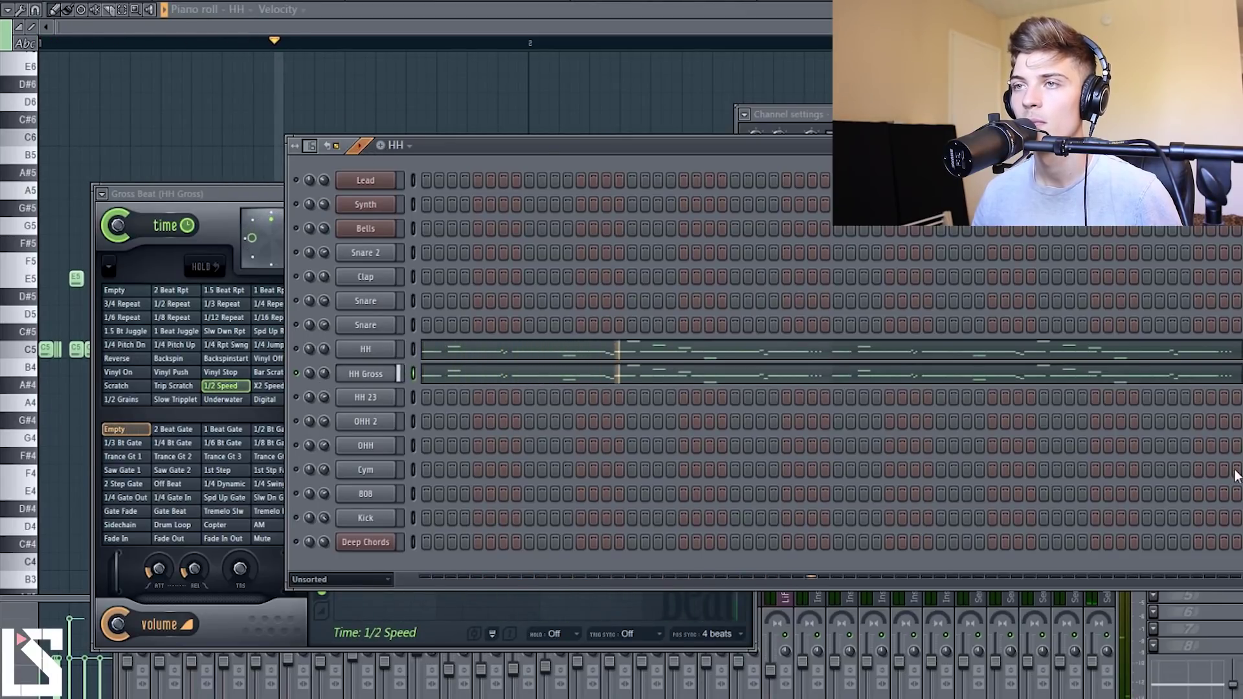
key("space")
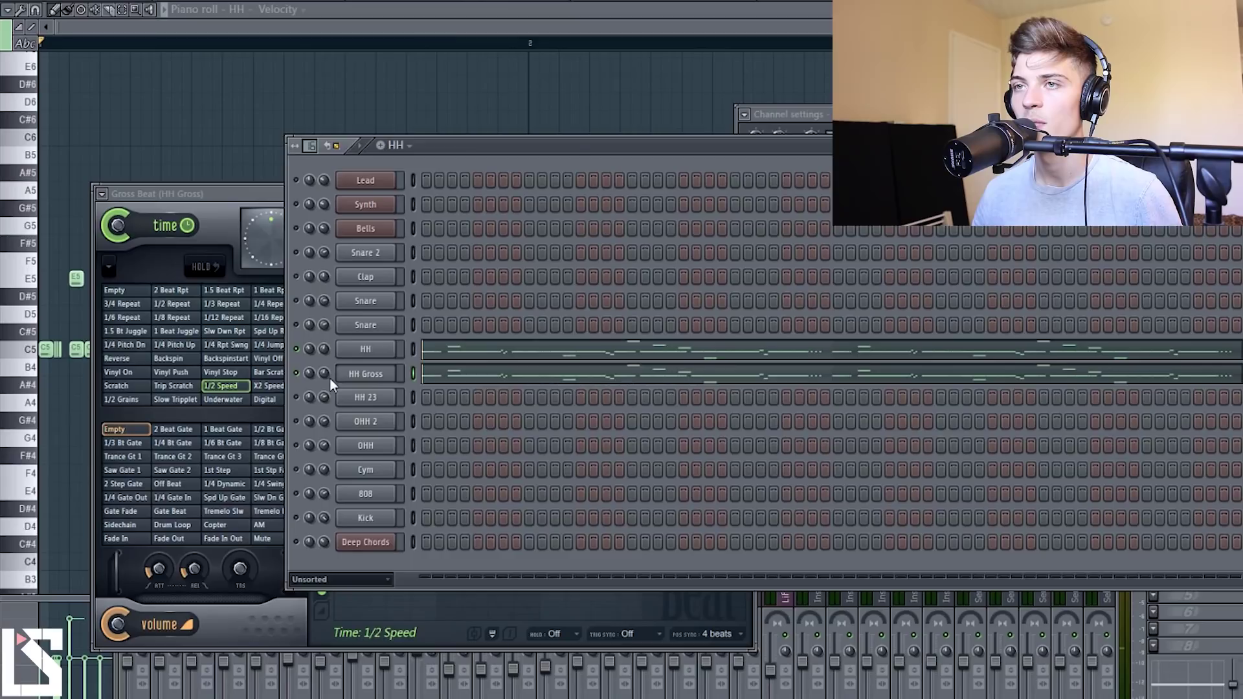
key("space")
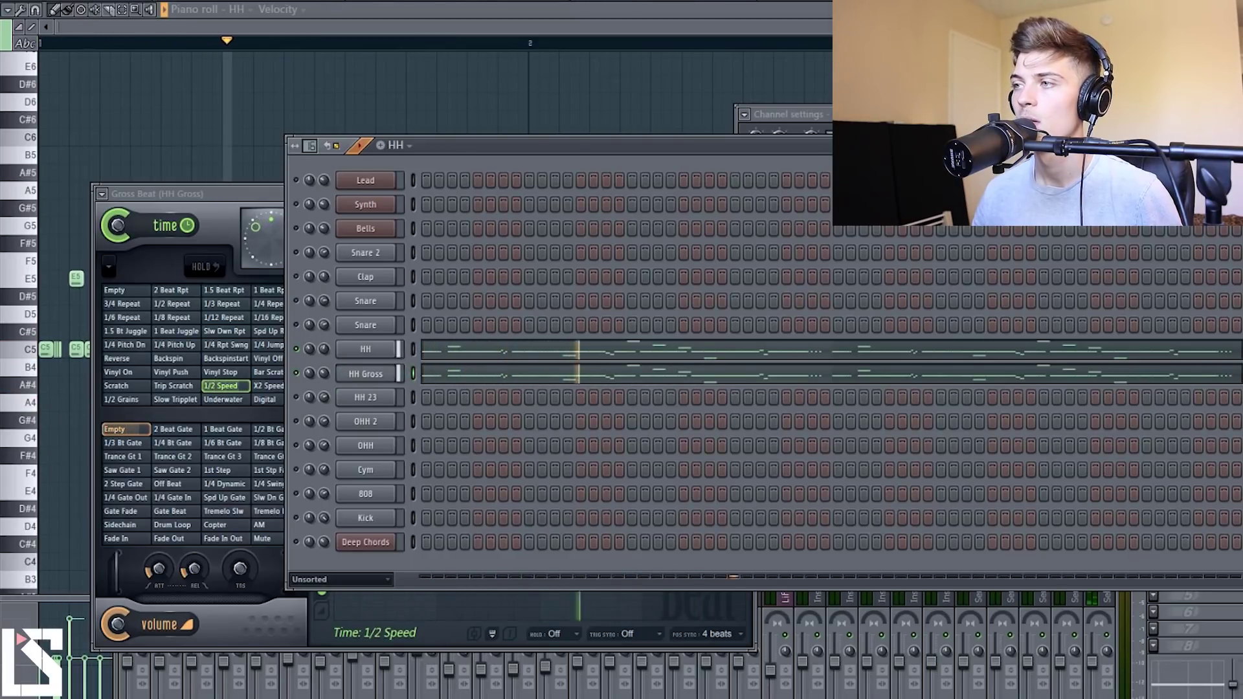
Add Fruity Parametric EQ 2 to the HH Gross track and cut the low and high ends with bands 1 and 7
key("F9")
left_click(1153, 544)
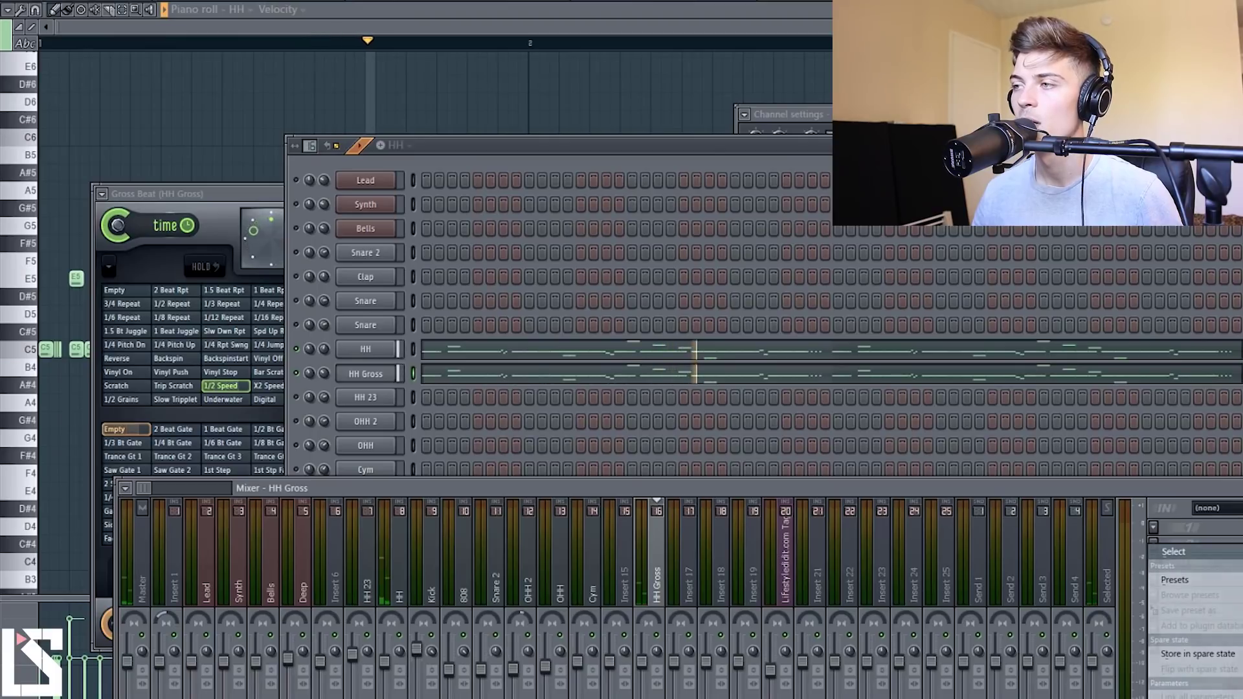
left_click_drag(206, 359, 277, 428)
left_click_drag(420, 358, 398, 430)
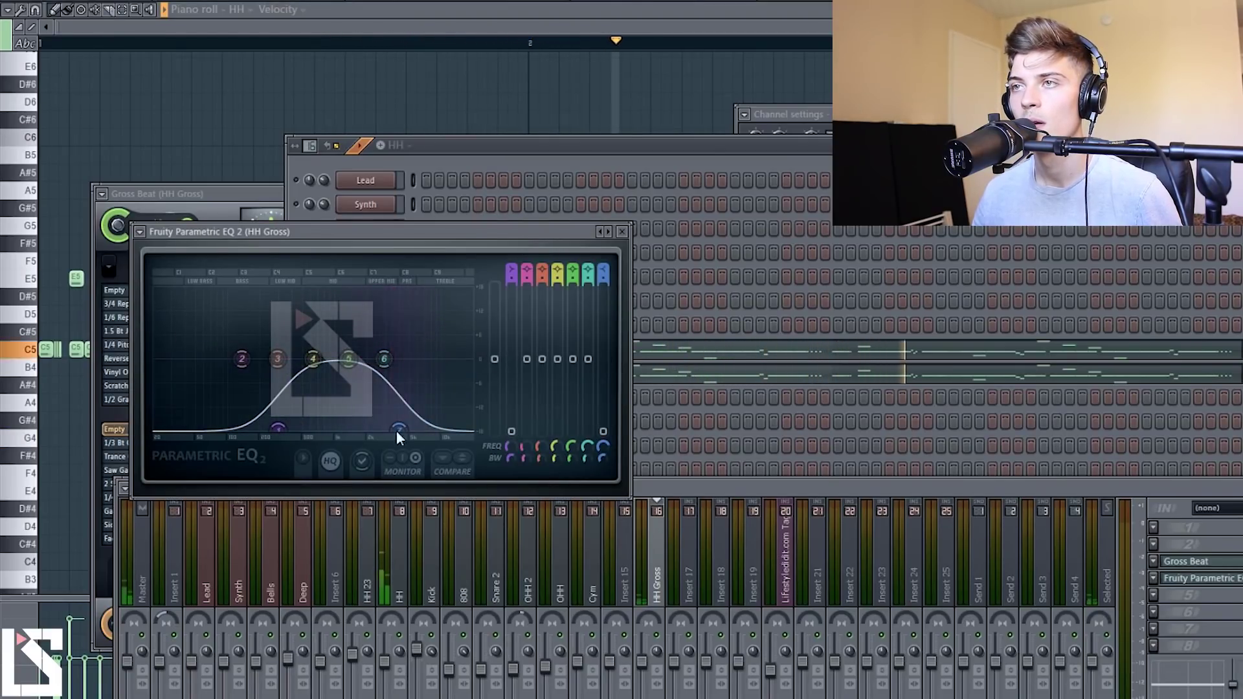
left_click(622, 232)
key("space")
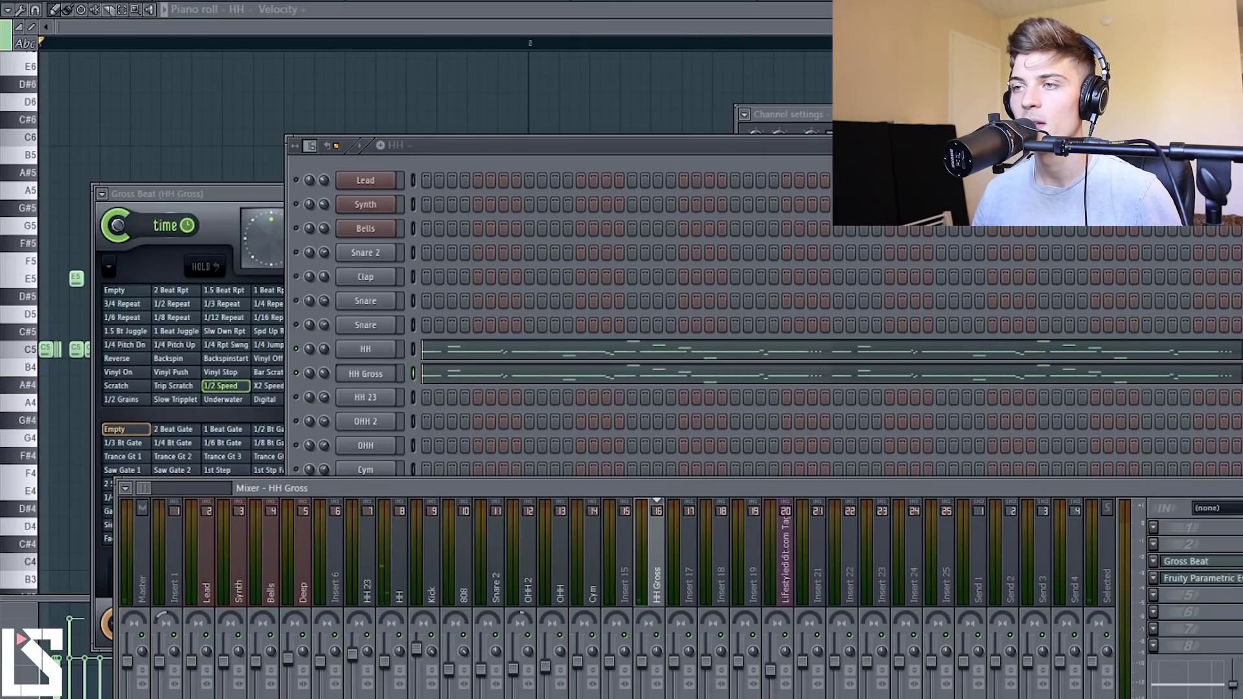
Pan the HH Gross mixer track off centre while playing both hi-hat layers
key("space")
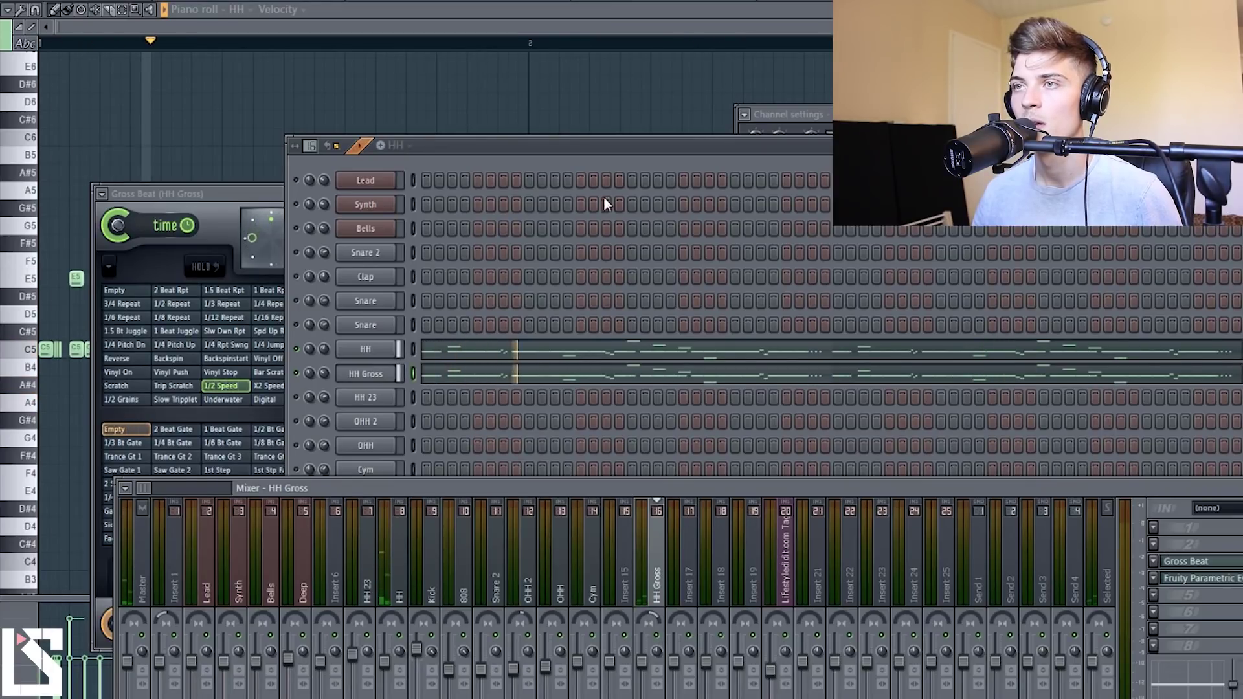
left_click(334, 355)
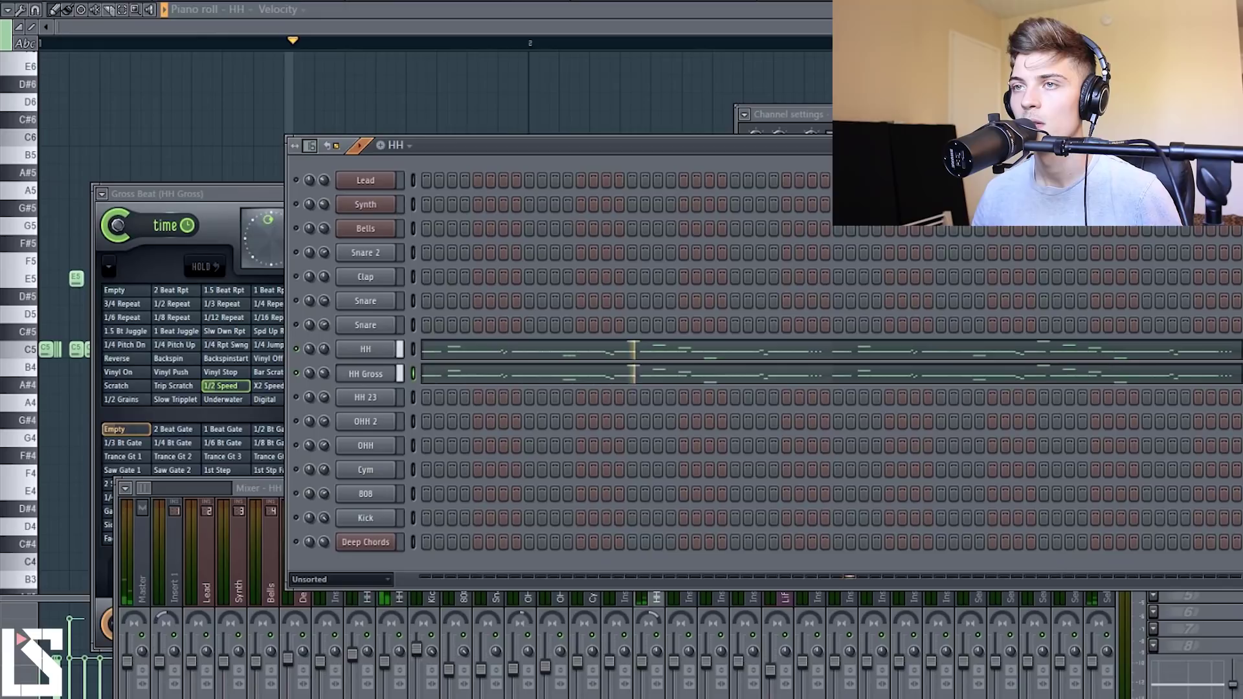
key("space")
Bring back the other channels with HH muted, play the full beat and raise the HH Gross channel volume
right_click(297, 351)
left_click(302, 360)
right_click(298, 351)
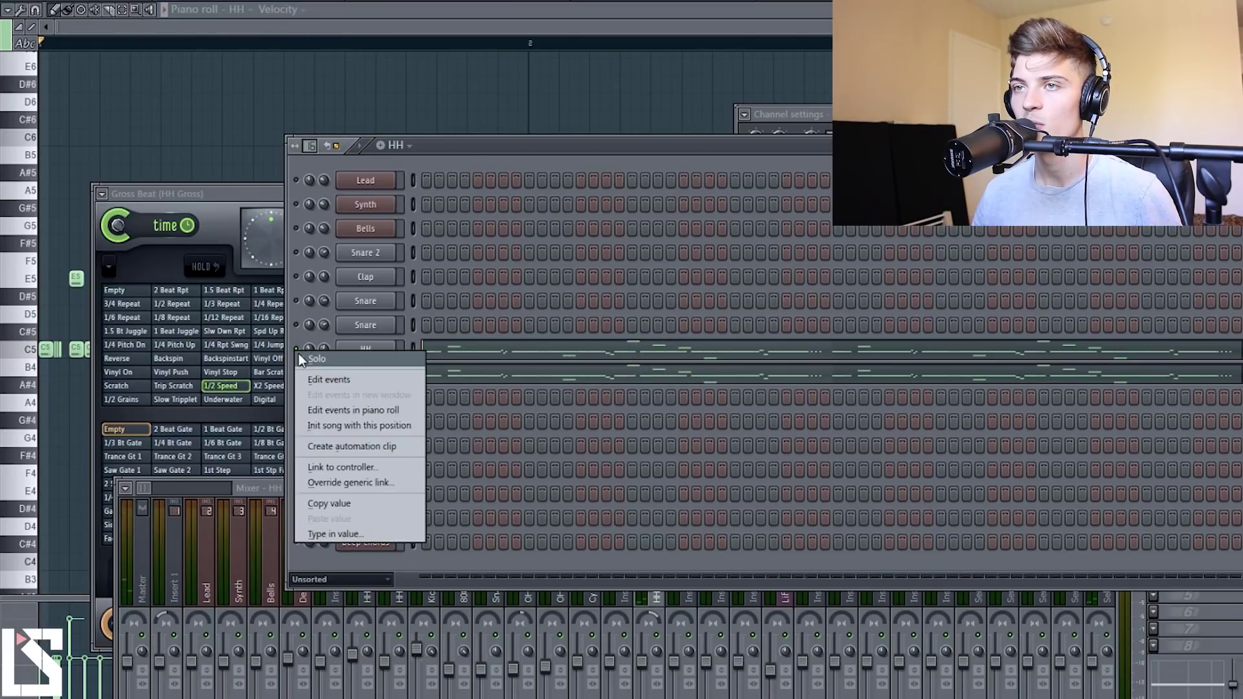
left_click(299, 358)
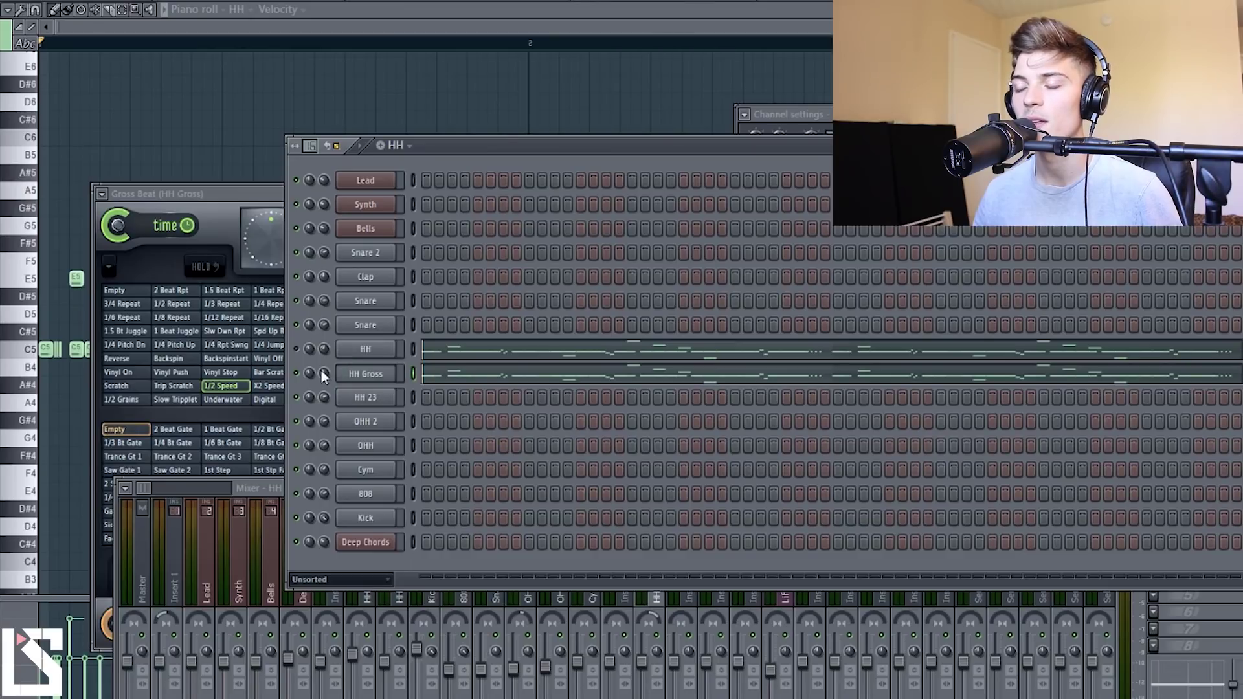
key("space")
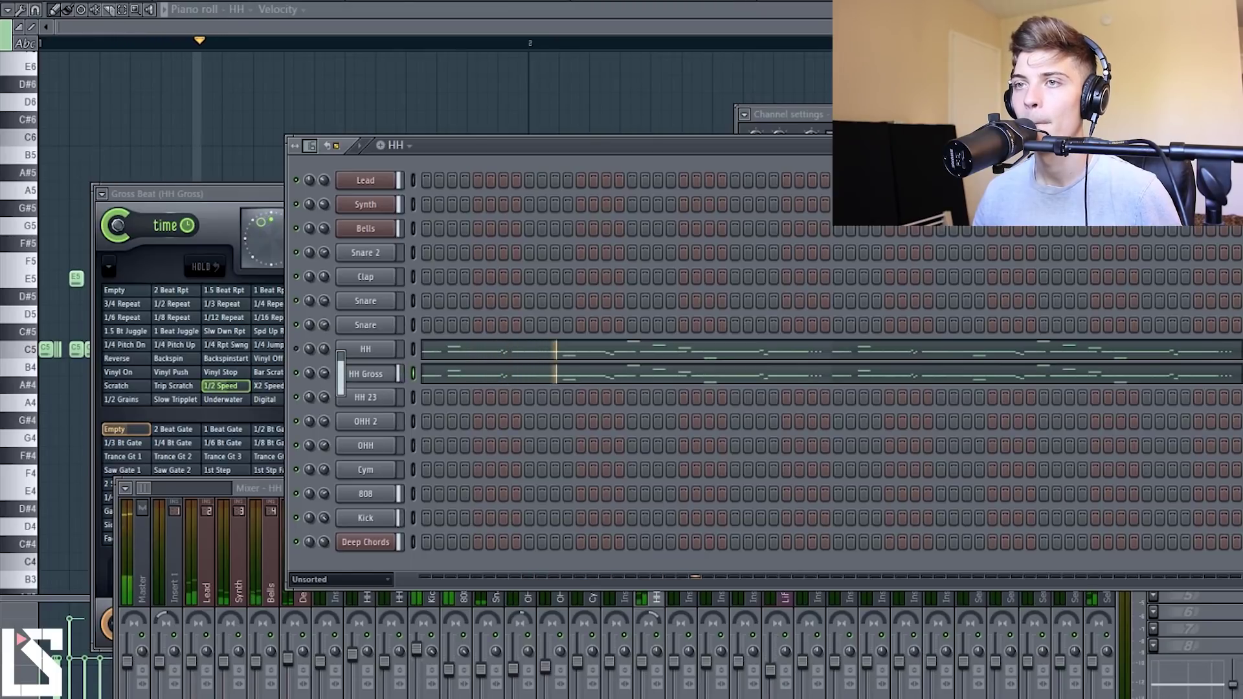
Try Gross Beat's LS 2 preset on the HH Gross track, then switch to LS 3 with the VerseUp2 time pattern
key("F9")
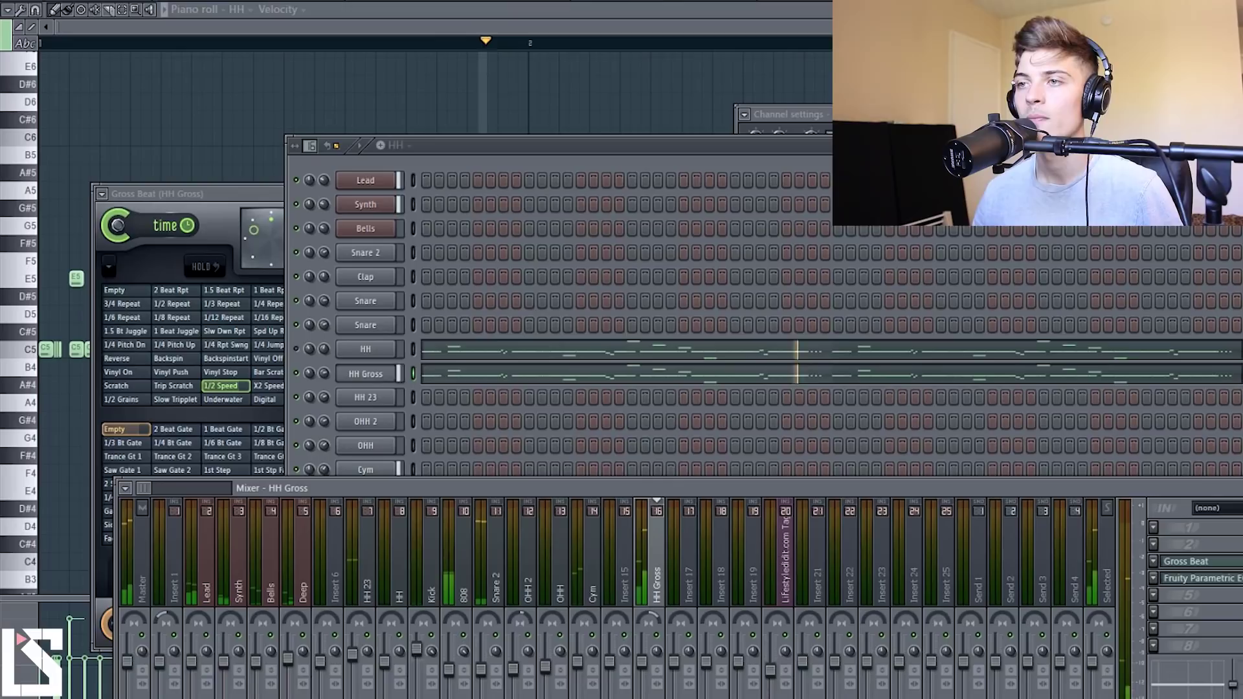
left_click(1234, 563)
left_click(732, 196)
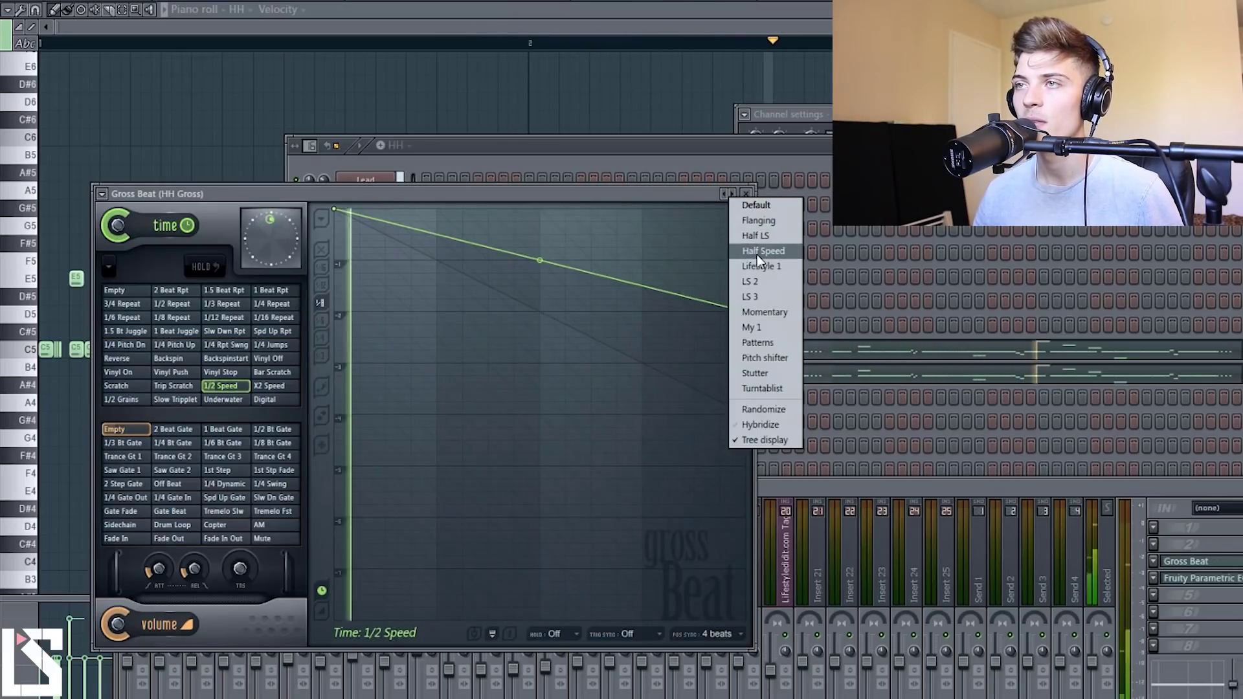
left_click(758, 280)
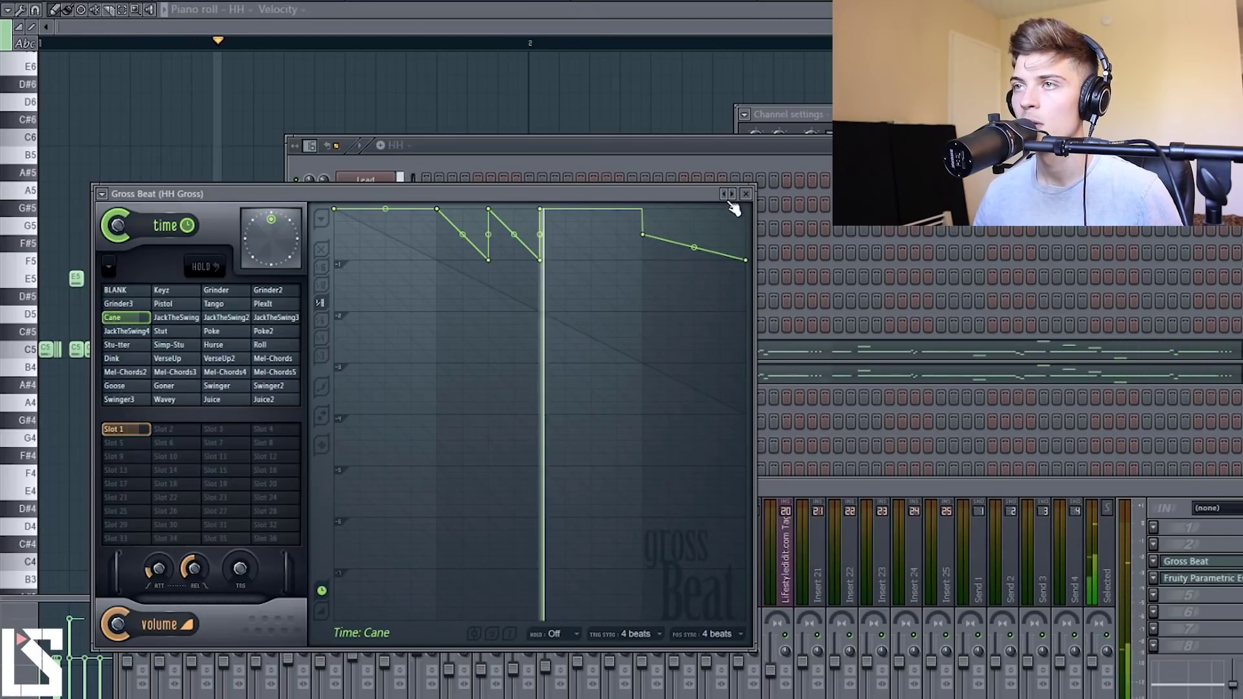
left_click(733, 195)
left_click(759, 295)
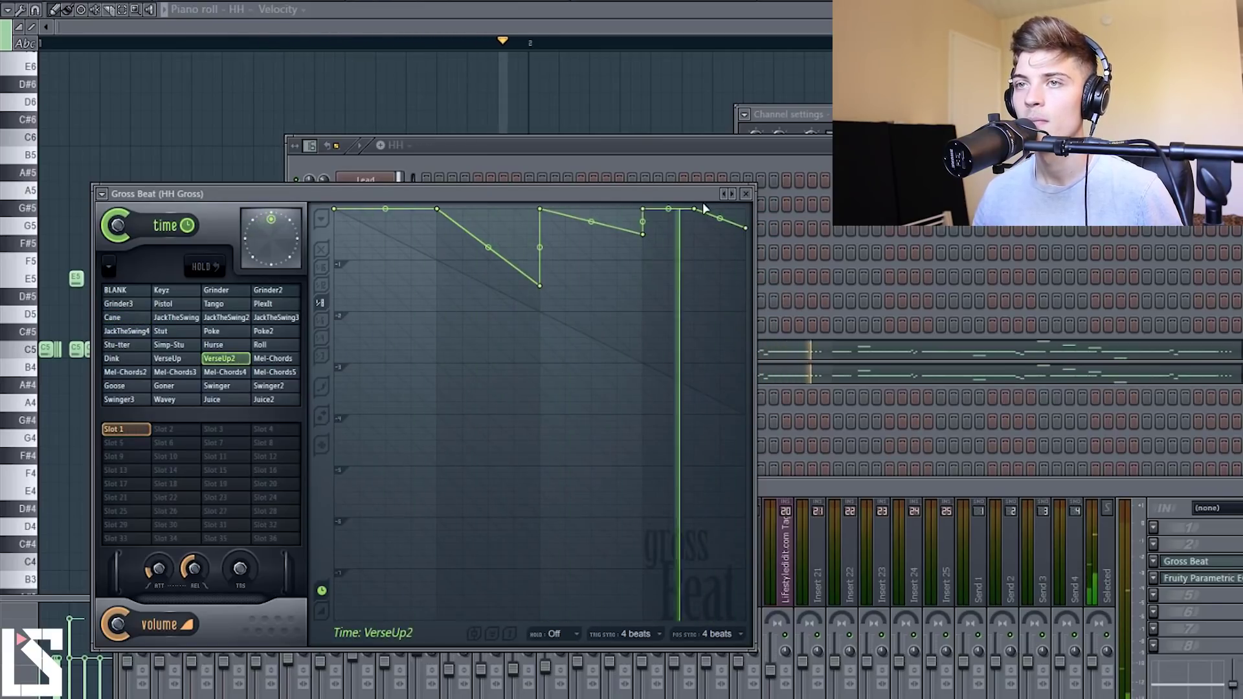
left_click(746, 193)
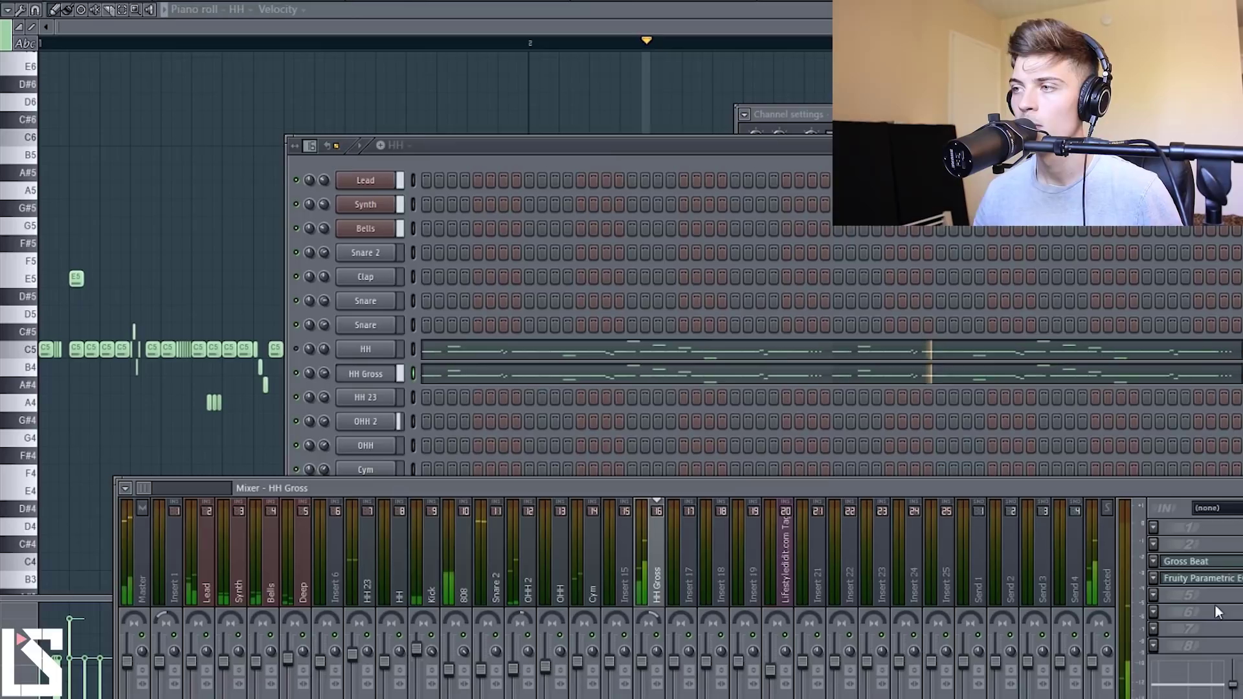
Unmute HH, lower the HH Gross channel volume and play both hi-hat layers within the full beat
left_click(298, 350)
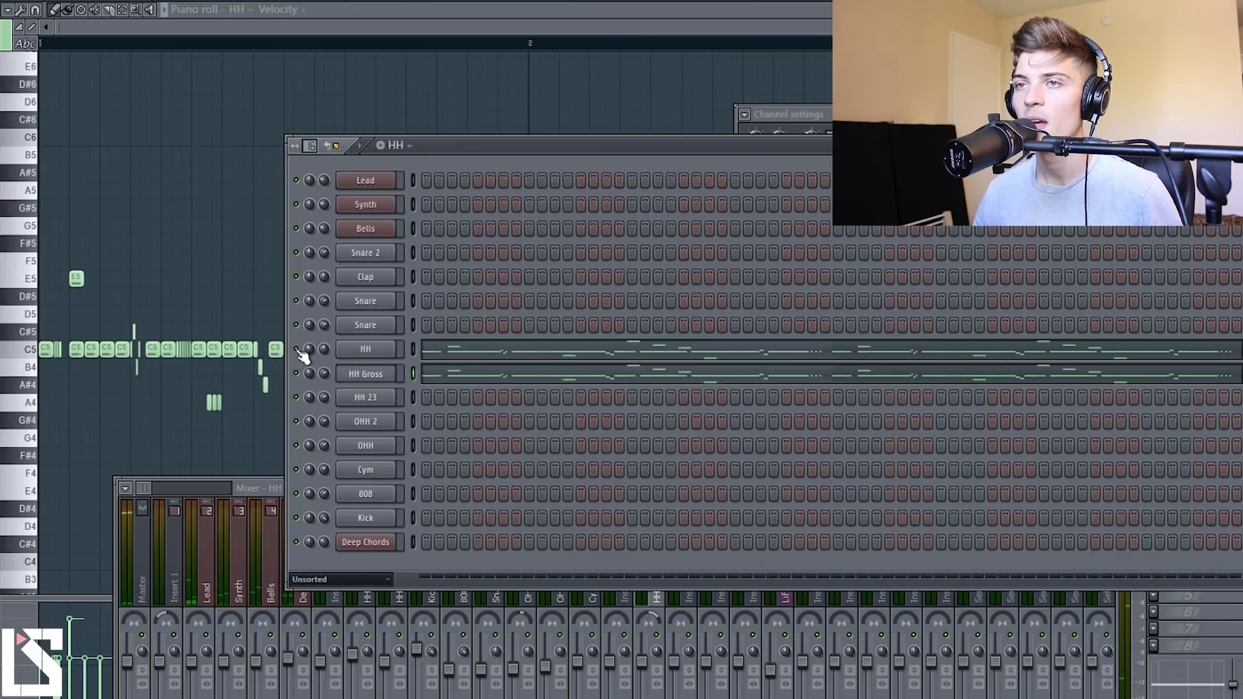
key("space")
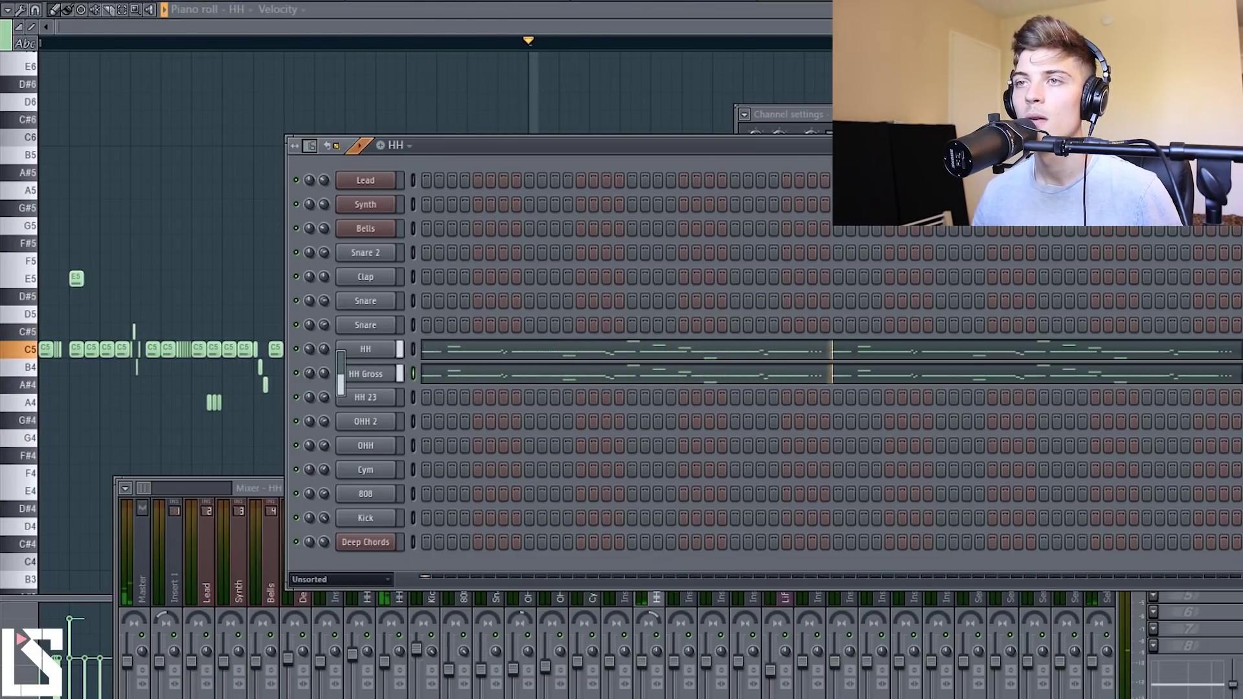
key("space")
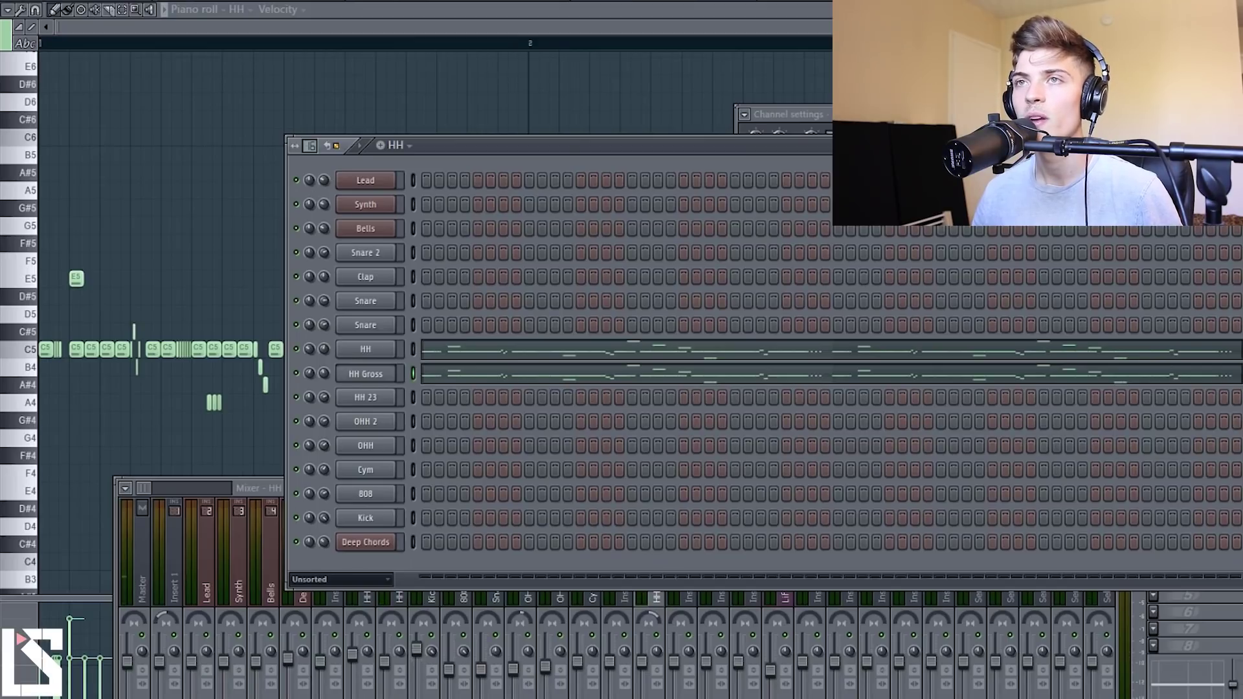
key("space")
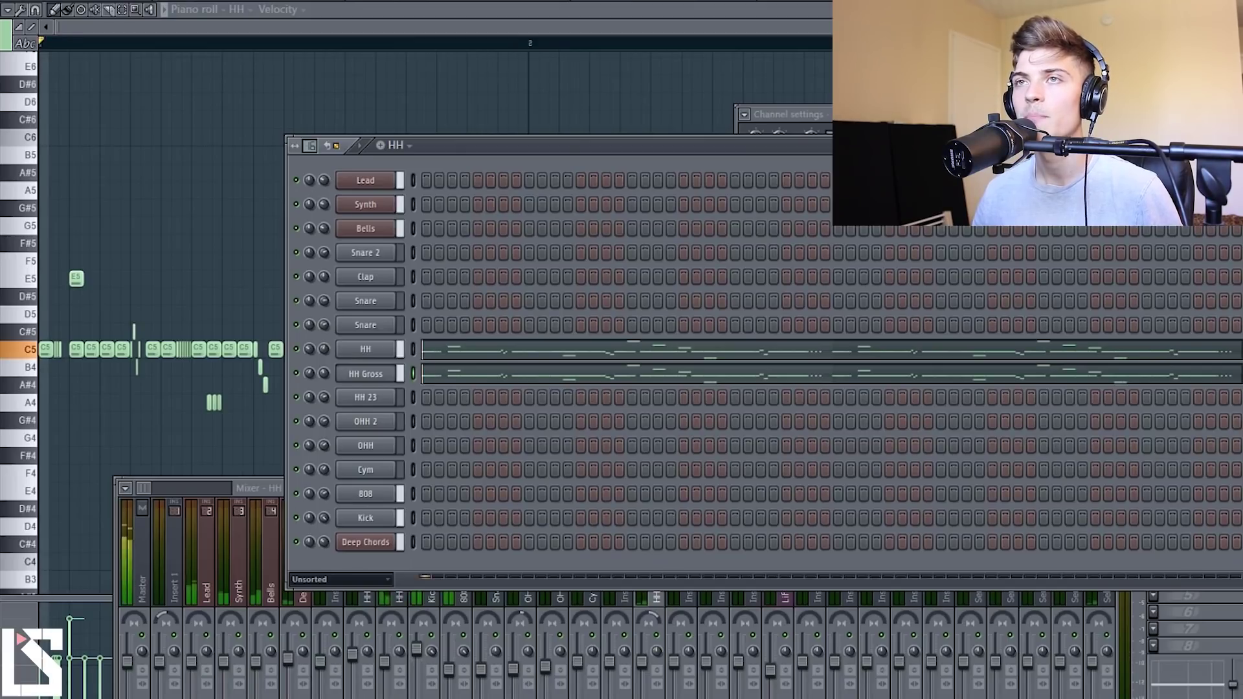
key("space")
Solo HH Gross and add Fruity Reeverb 2 to the fifth effect slot of its mixer track
right_click(297, 374)
left_click(320, 382)
left_click(1171, 596)
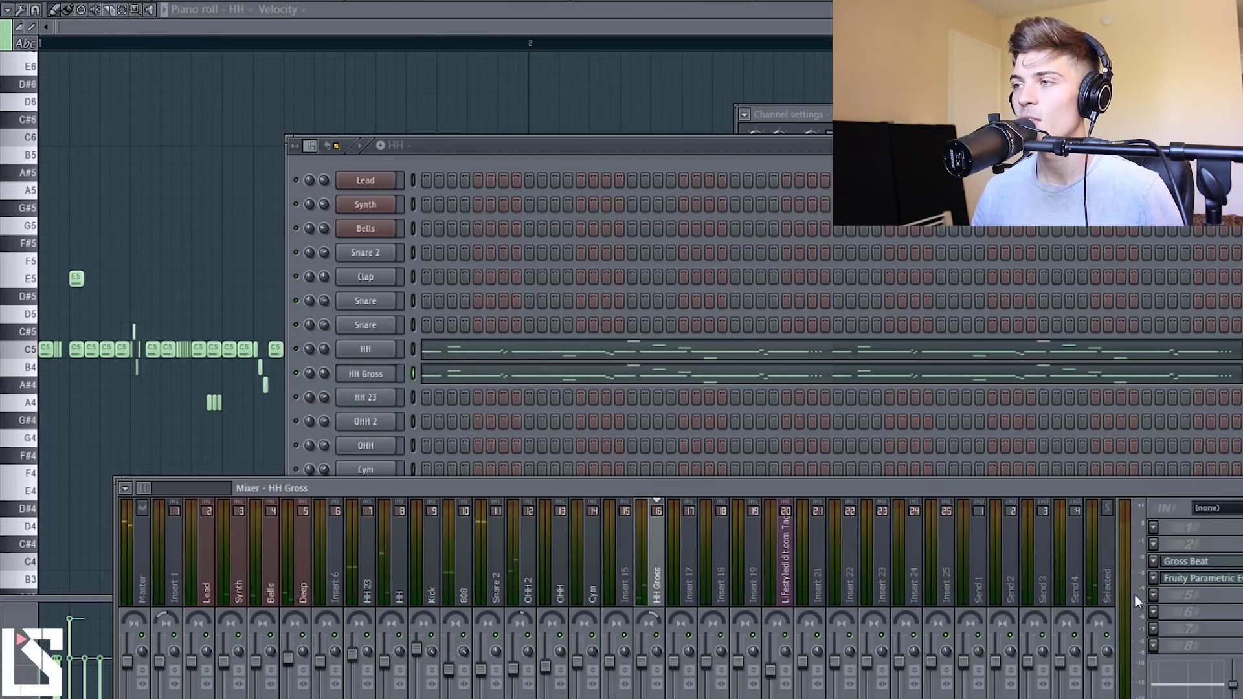
left_click(1159, 596)
left_click(381, 452)
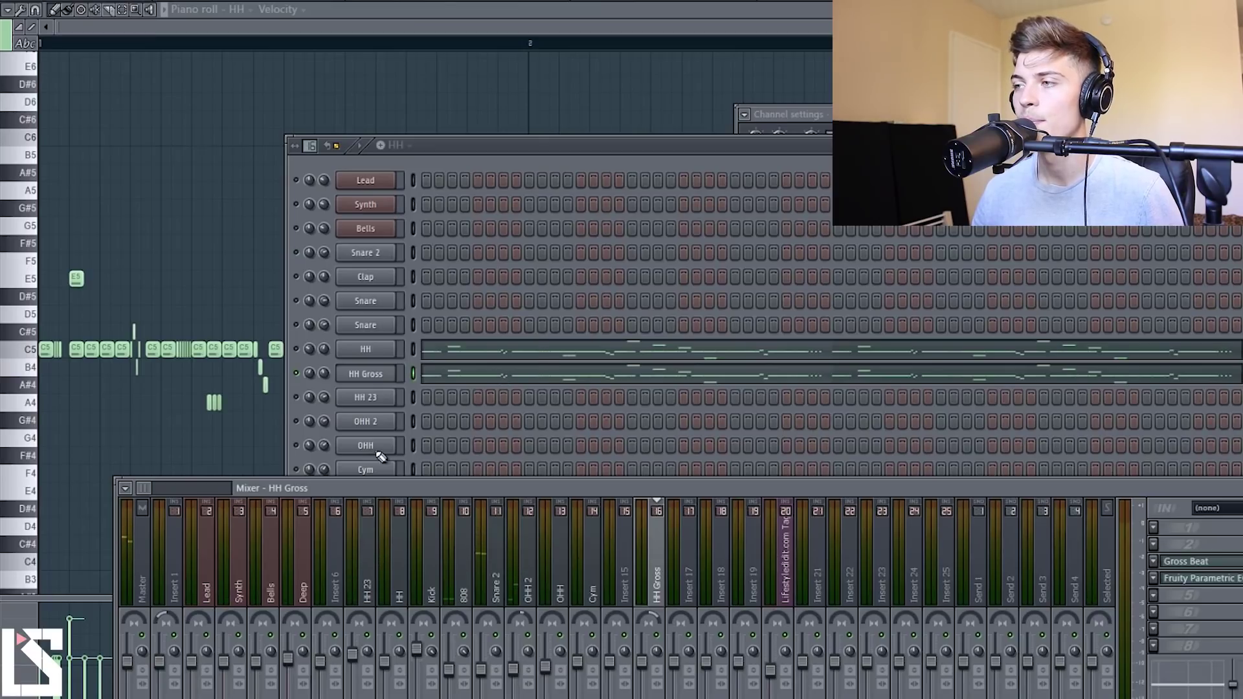
key("space")
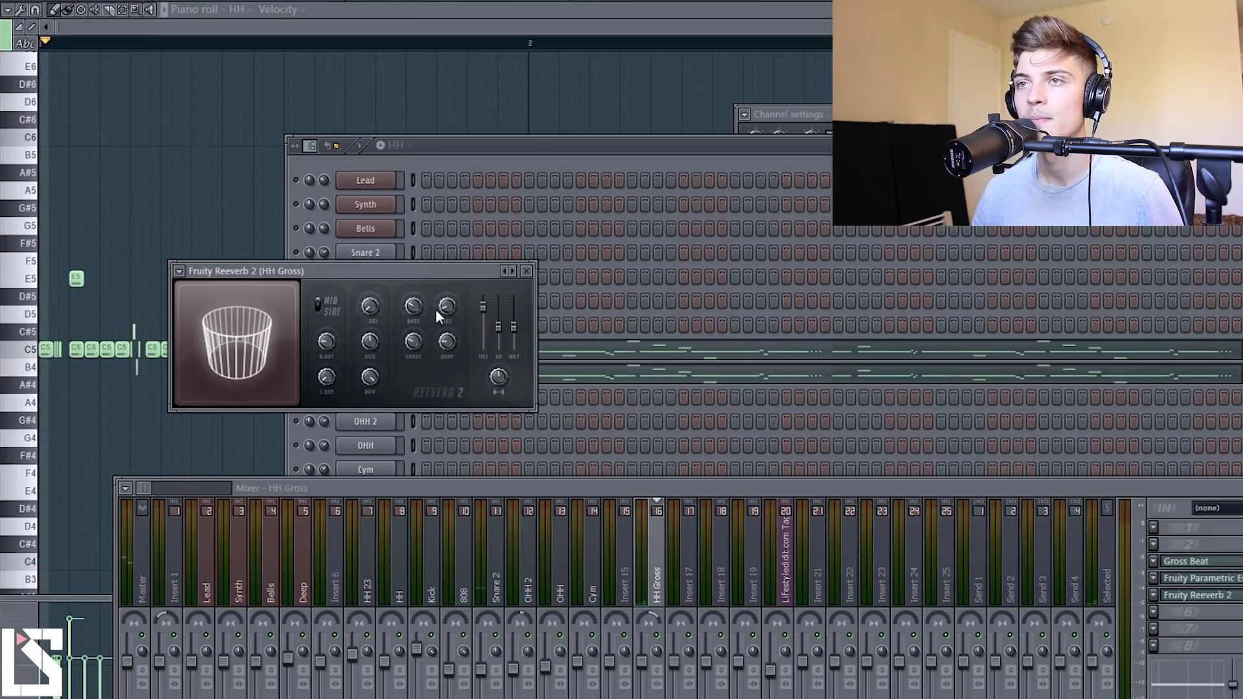
Raise the wet level and room size in Fruity Reeverb 2 on the HH Gross track, then close it
left_click_drag(498, 377, 498, 388)
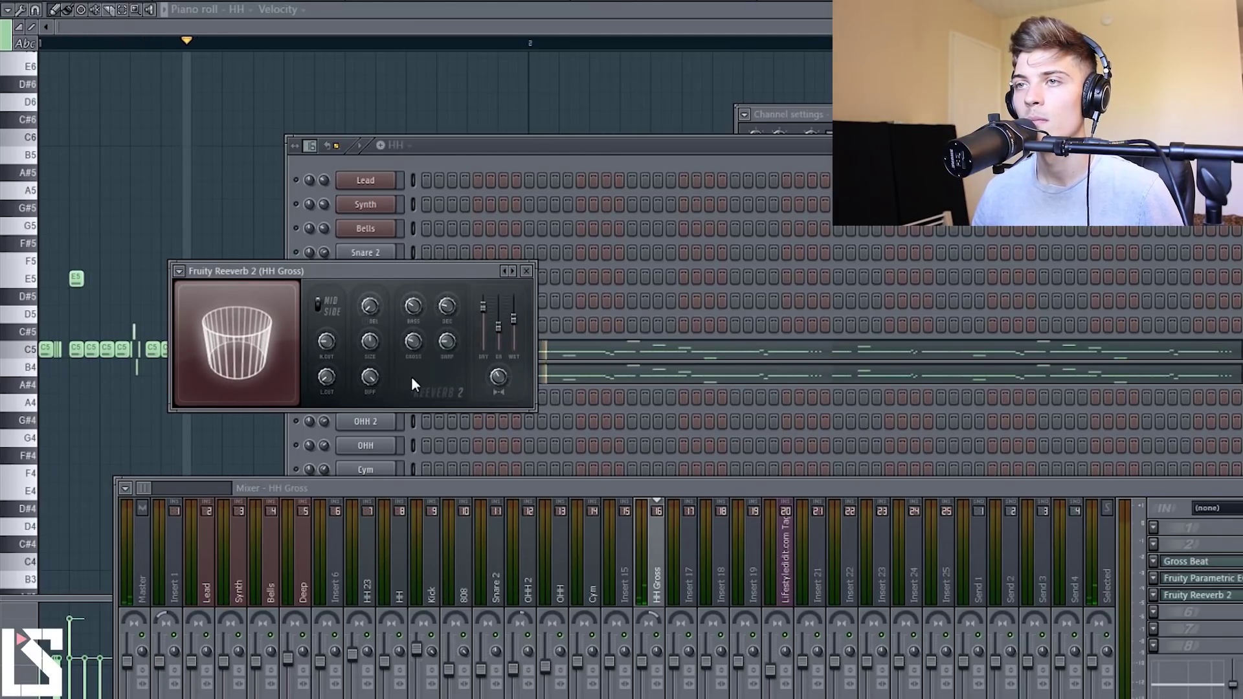
left_click_drag(370, 344, 371, 330)
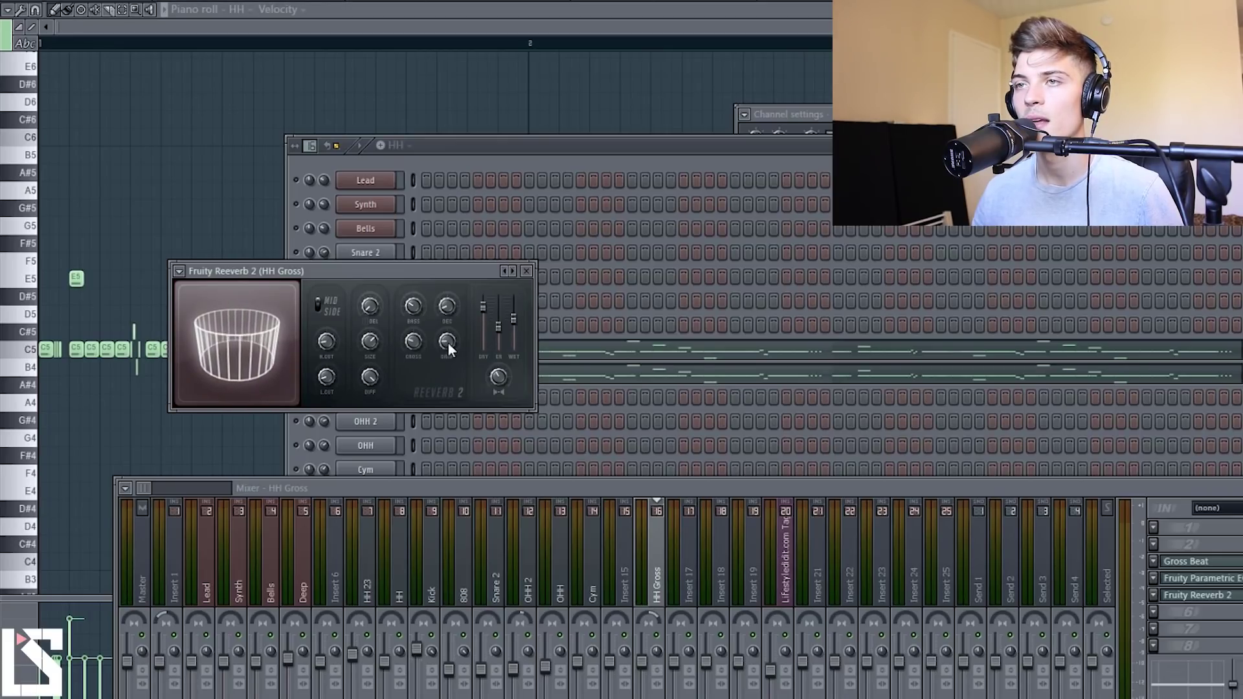
left_click(525, 271)
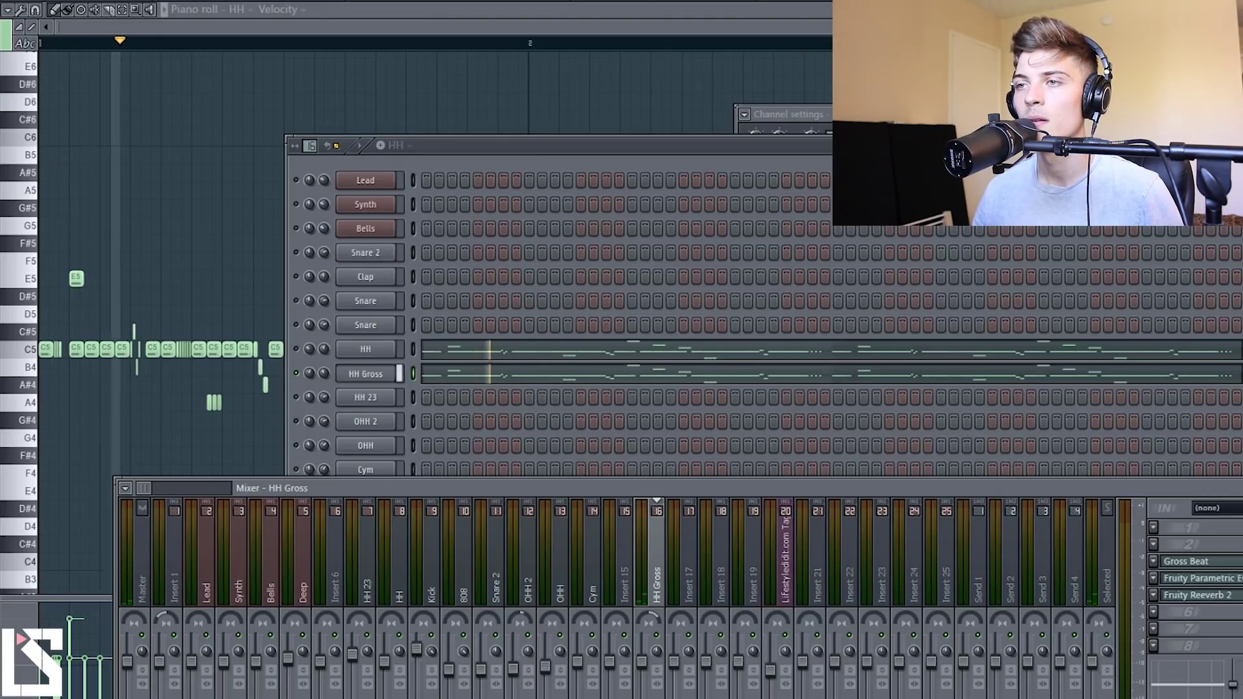
Enable HH alongside HH Gross, then unmute all remaining channels to hear both layers in the full beat
left_click(307, 353)
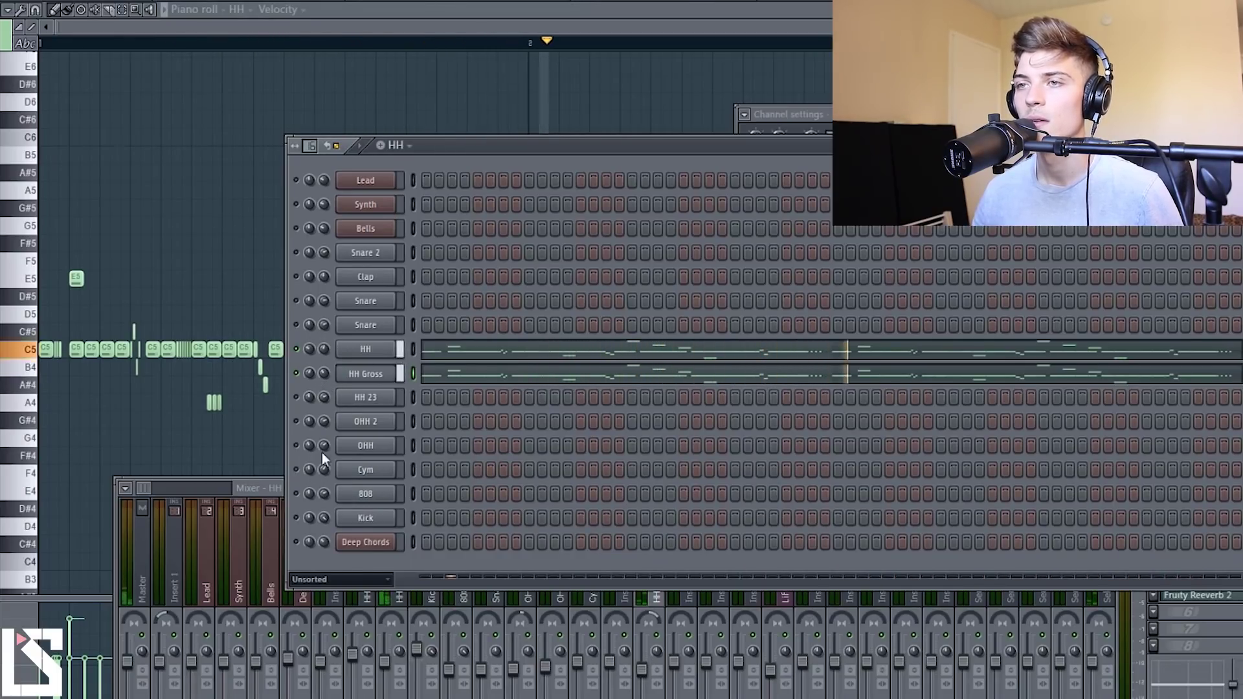
right_click(302, 471)
left_click(309, 478)
right_click(303, 471)
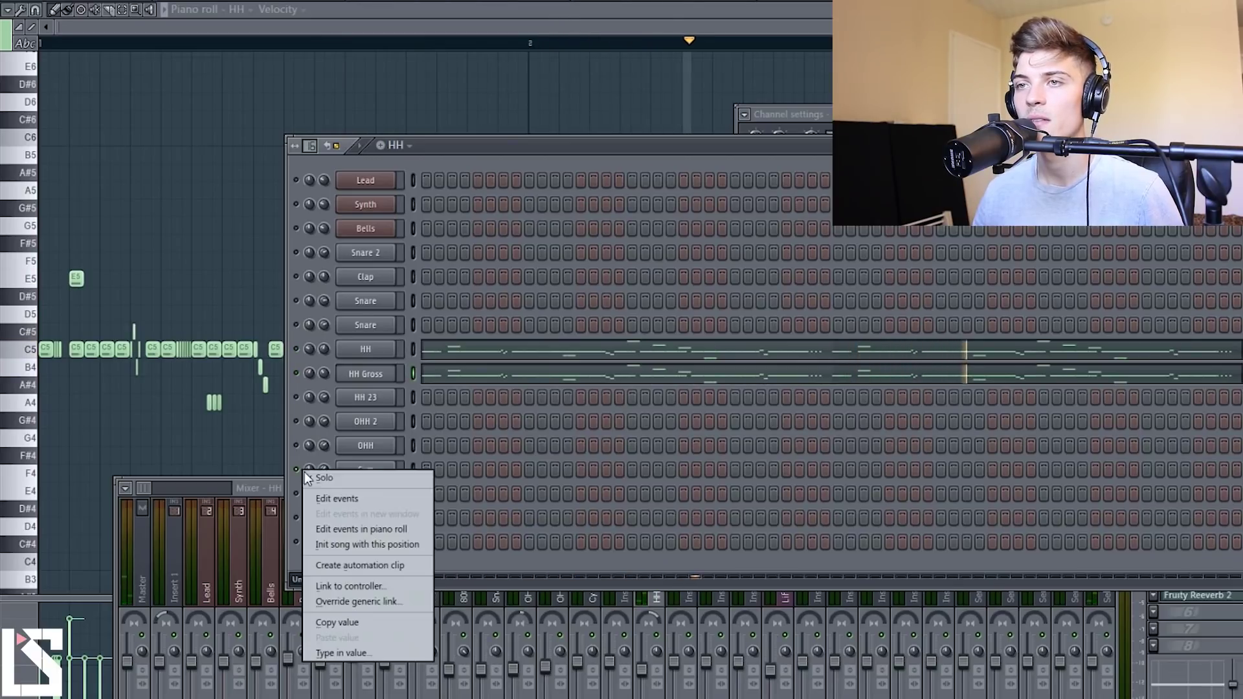
left_click(308, 477)
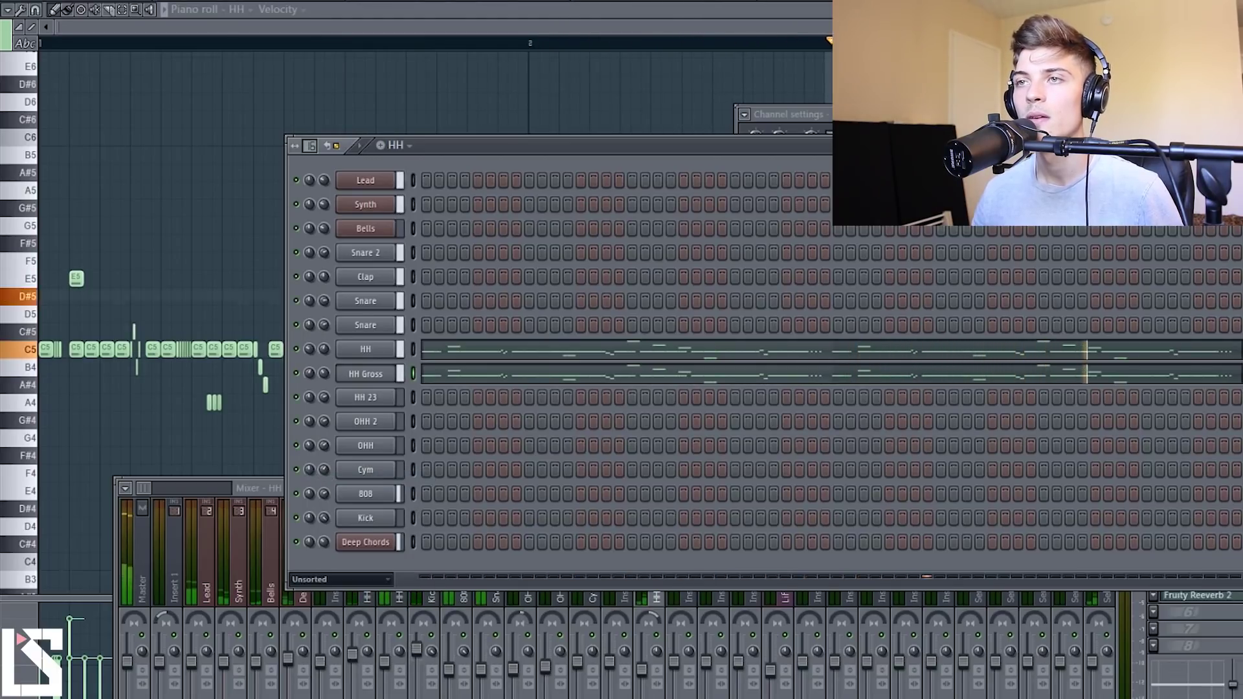